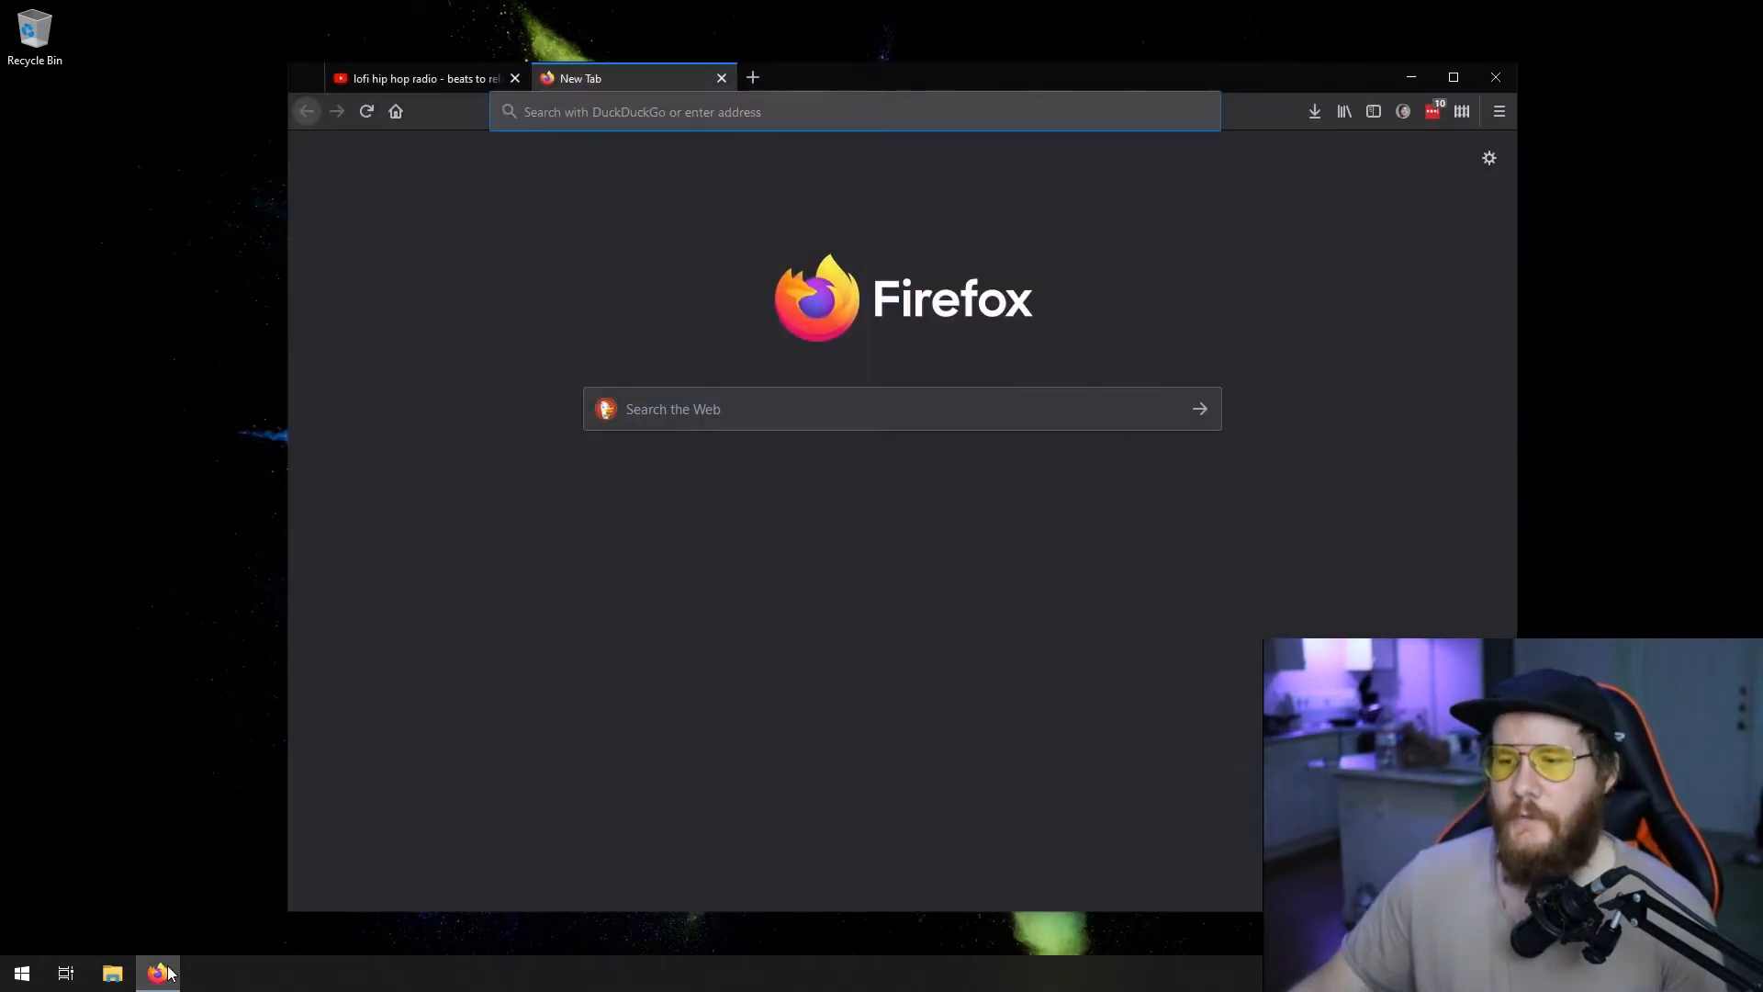
# - Look at the account sign-up form on the Twitch website, twitch.tv, and close the site
pyautogui.click(786, 98)
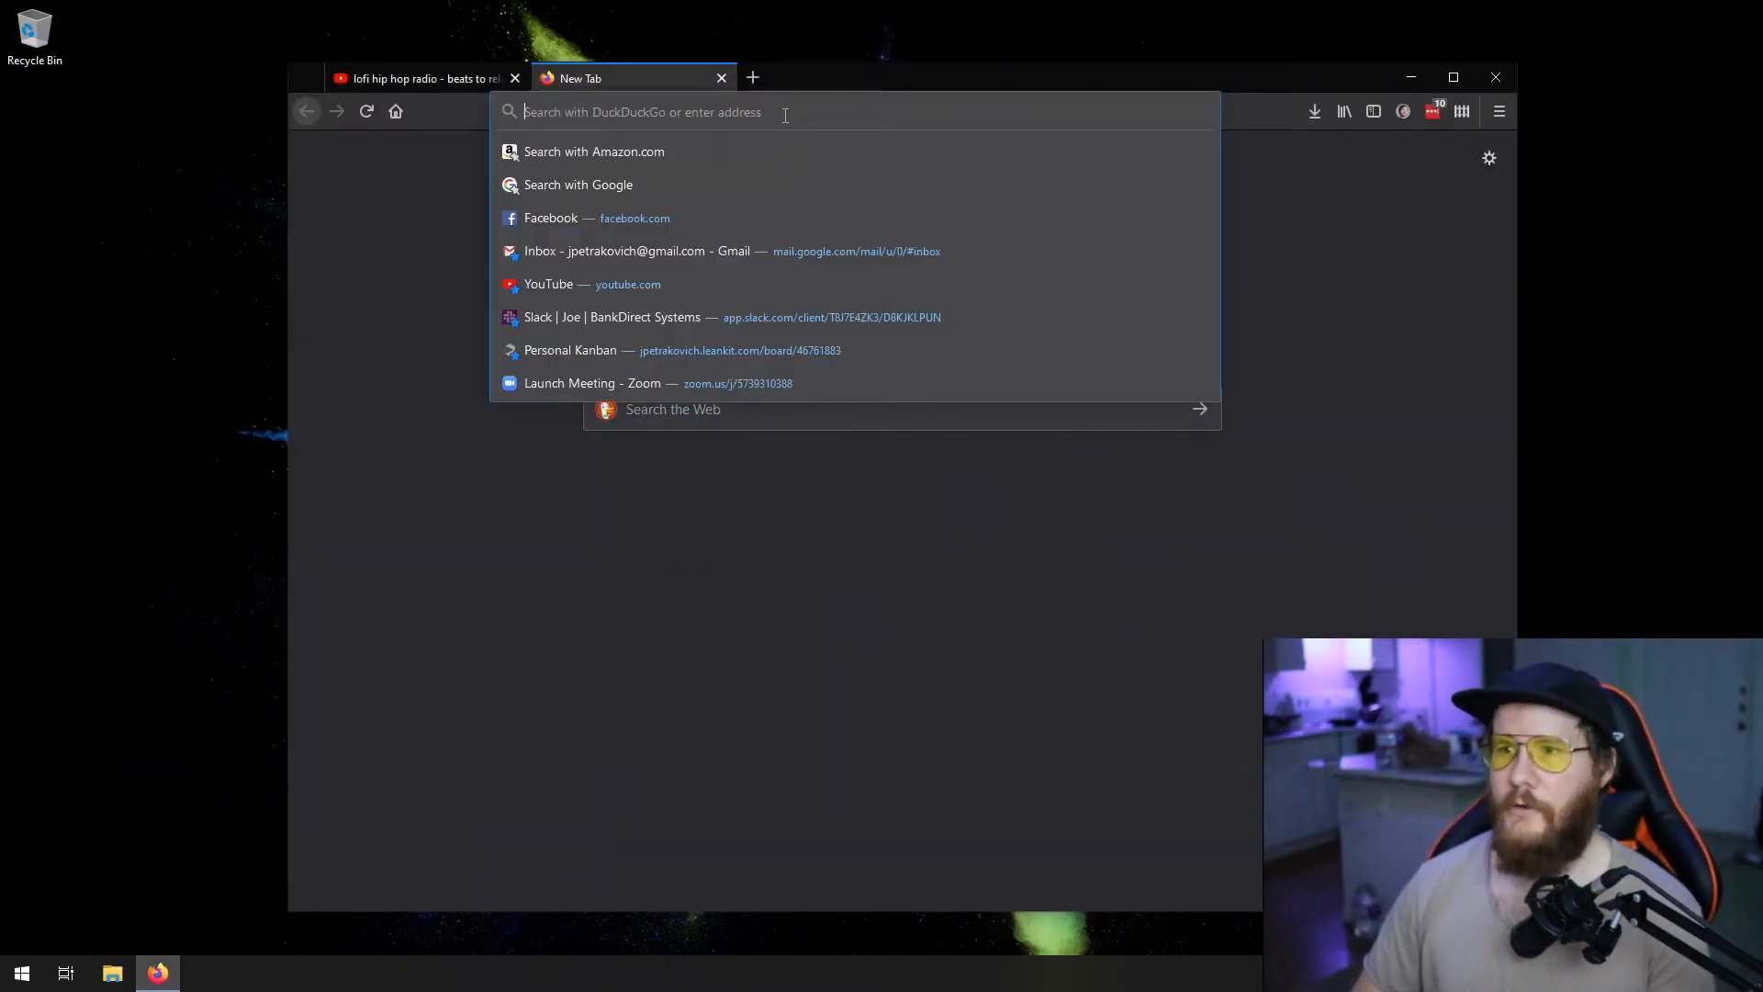
pyautogui.write('twitch.tv')
pyautogui.press('Return')
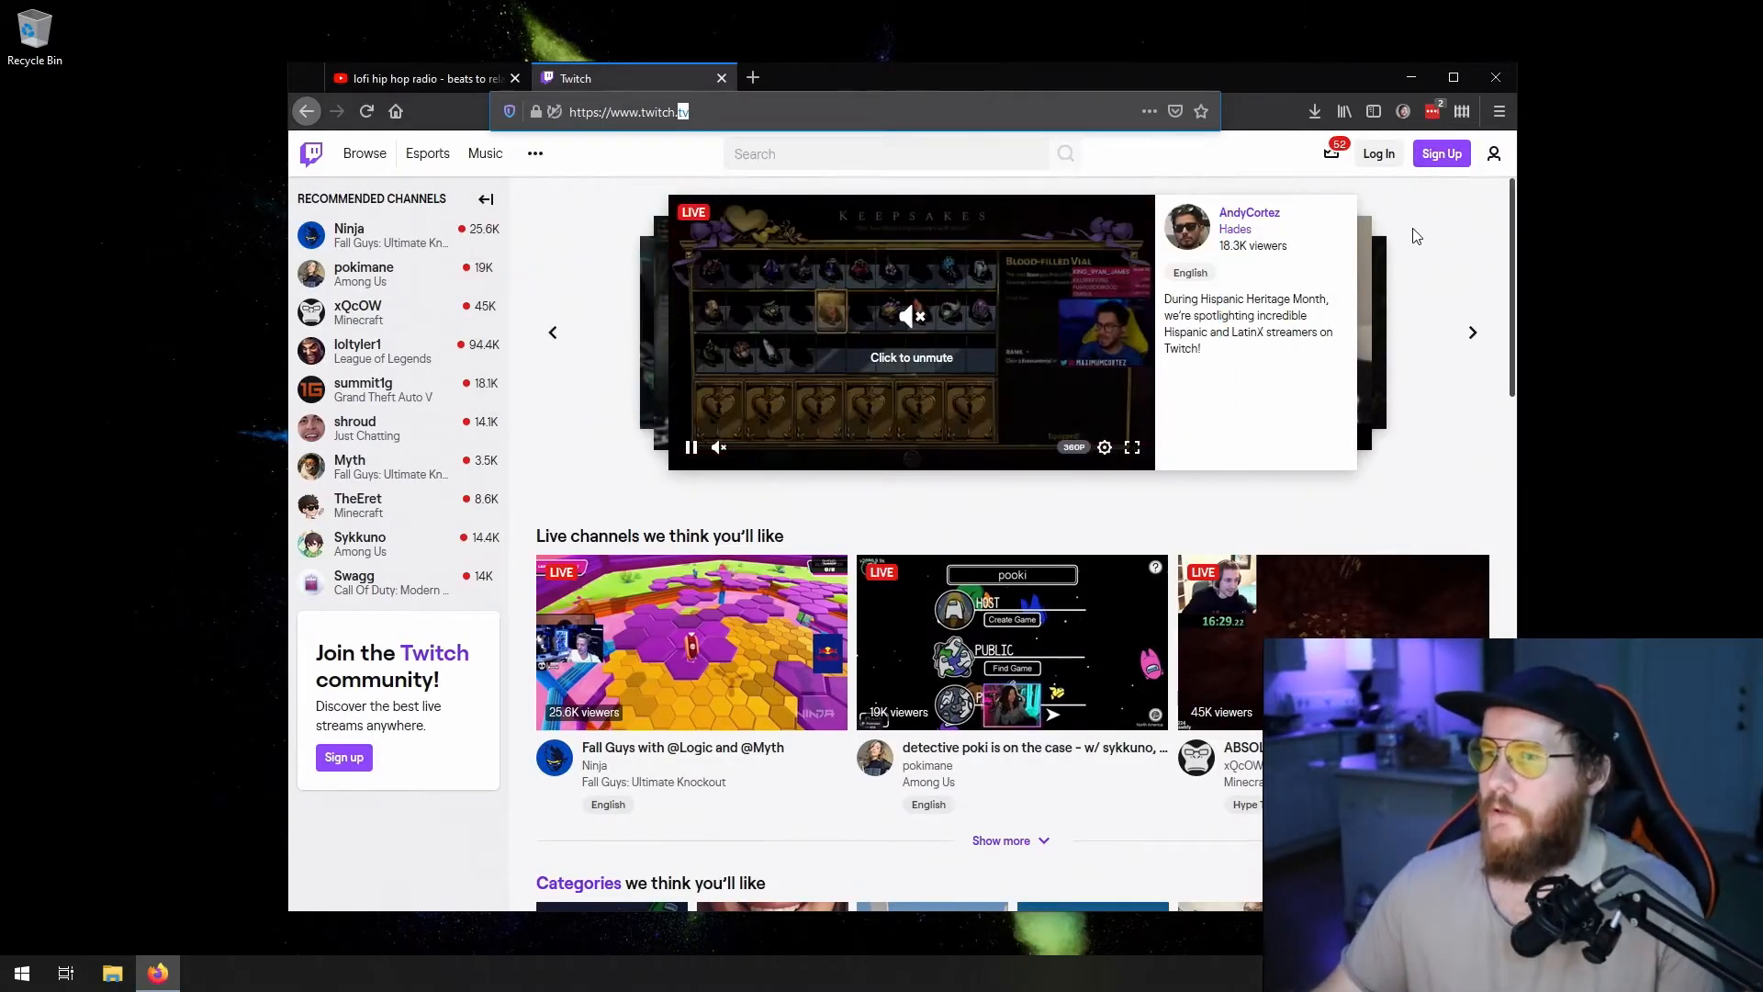
pyautogui.click(1444, 154)
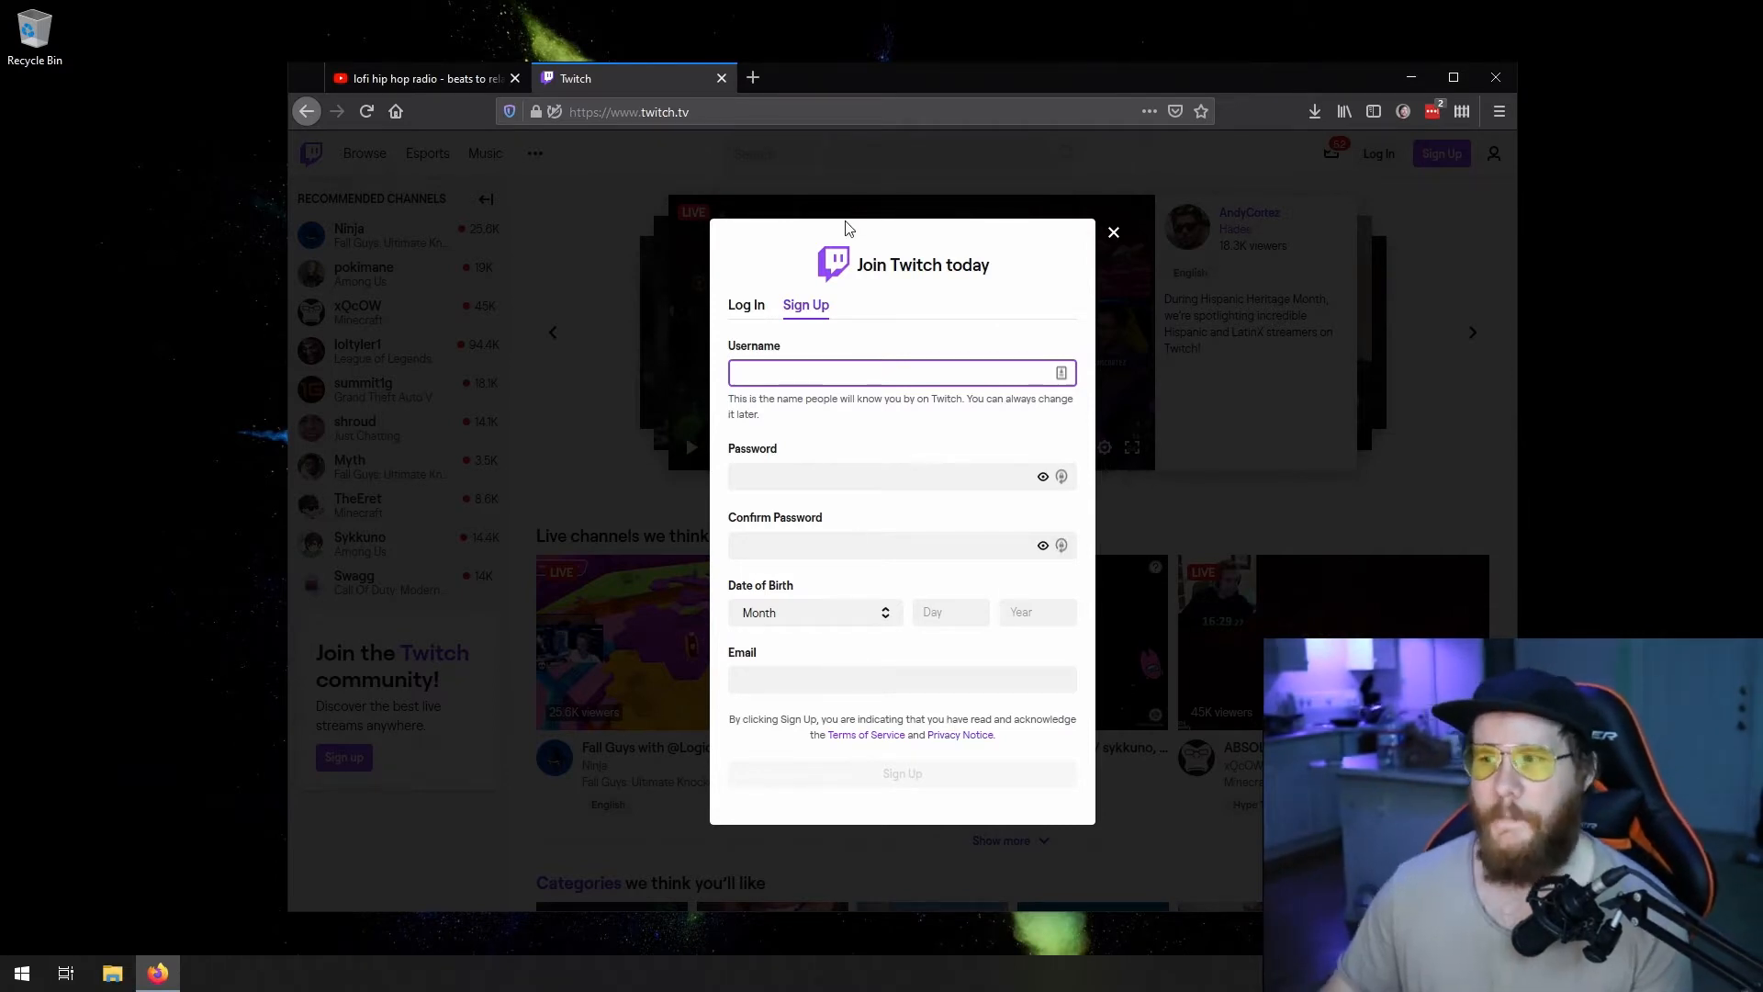
pyautogui.click(779, 143)
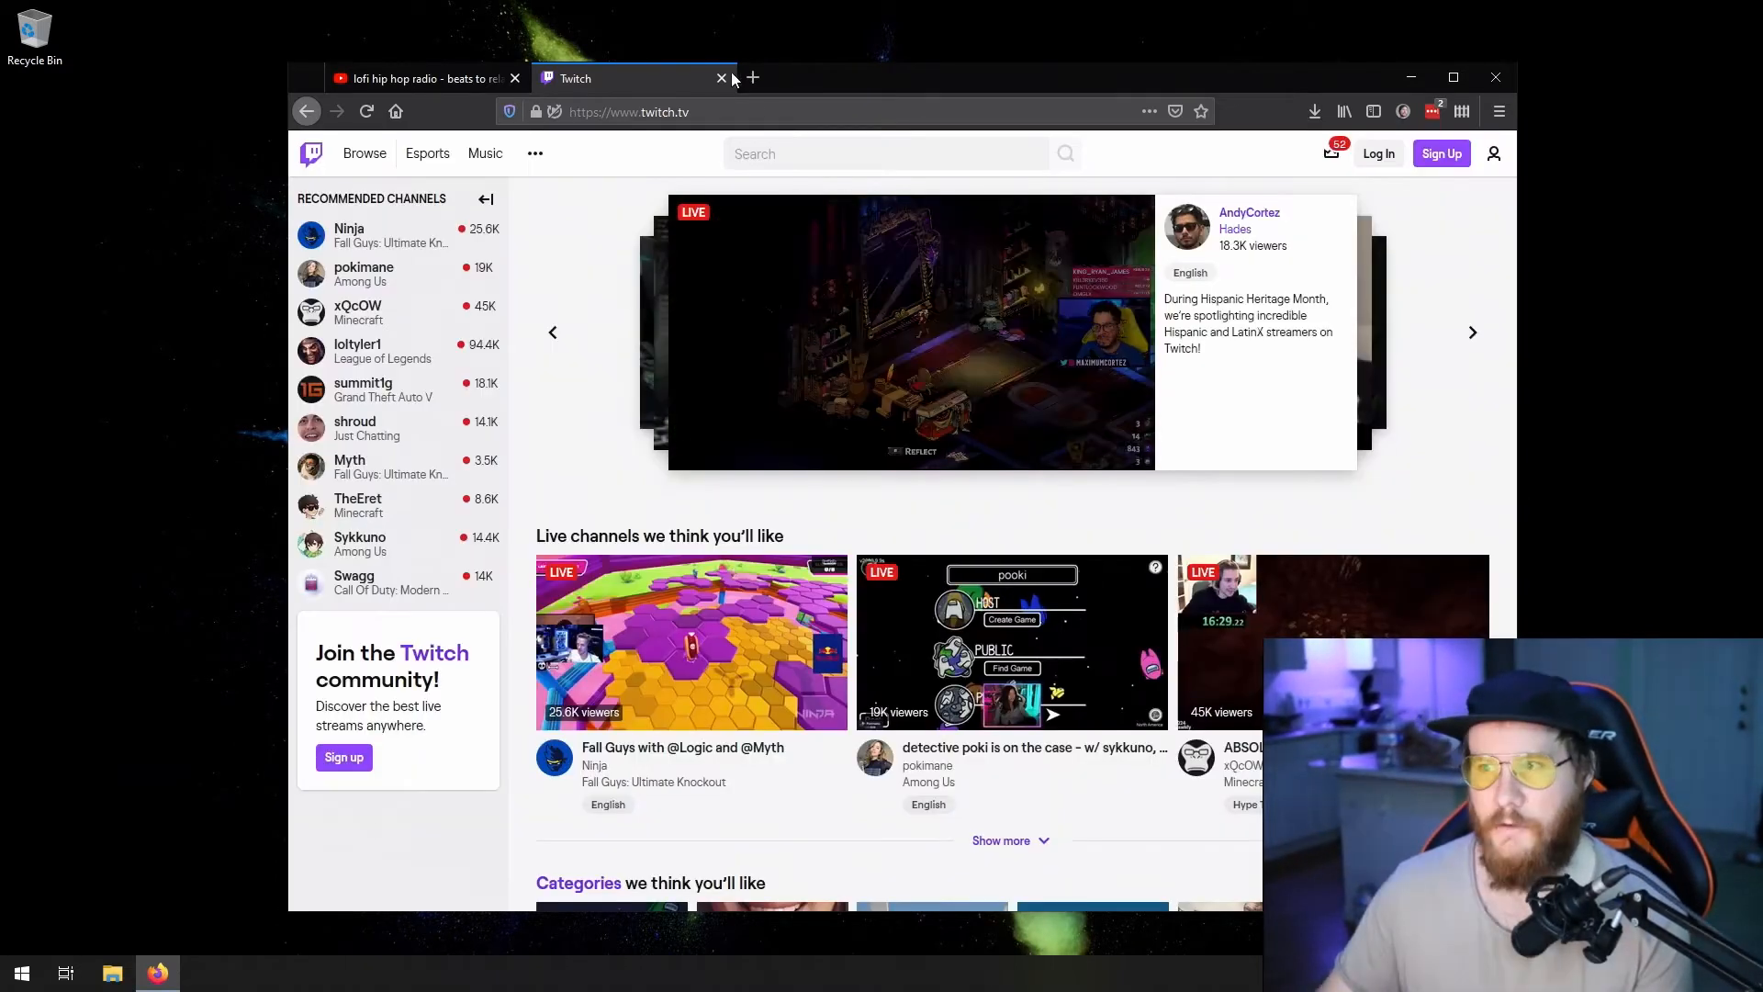
pyautogui.click(722, 75)
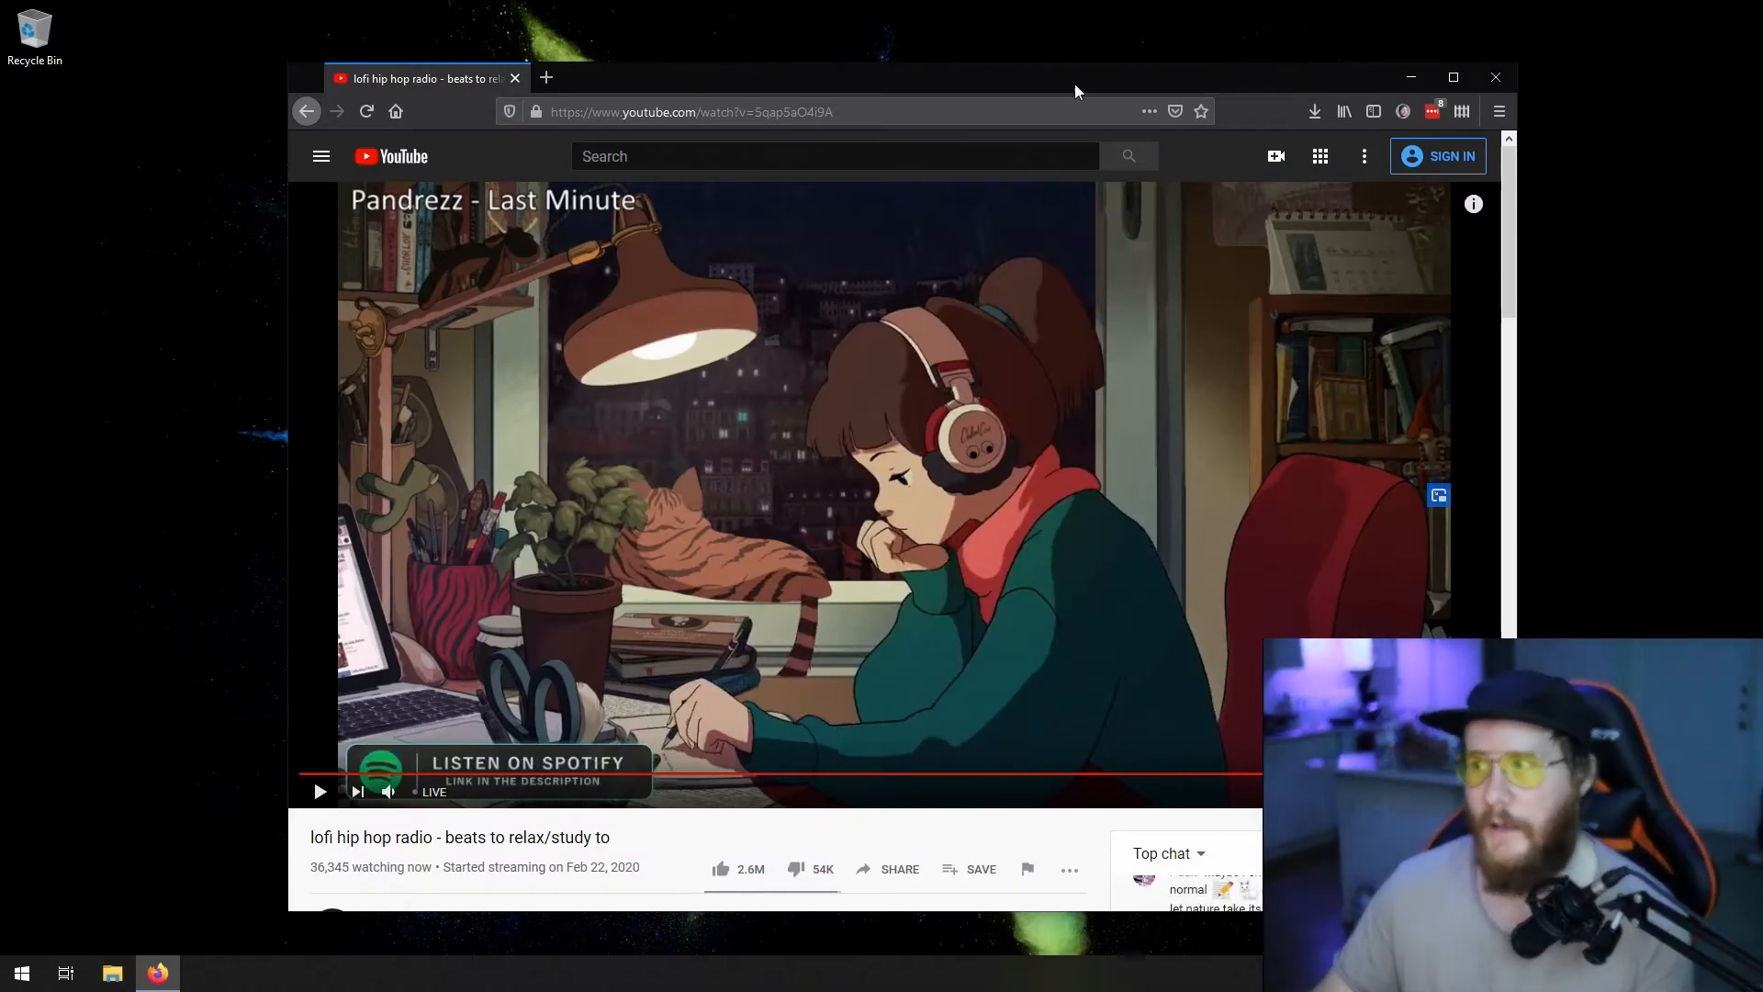
pyautogui.click(1396, 79)
pyautogui.click(158, 971)
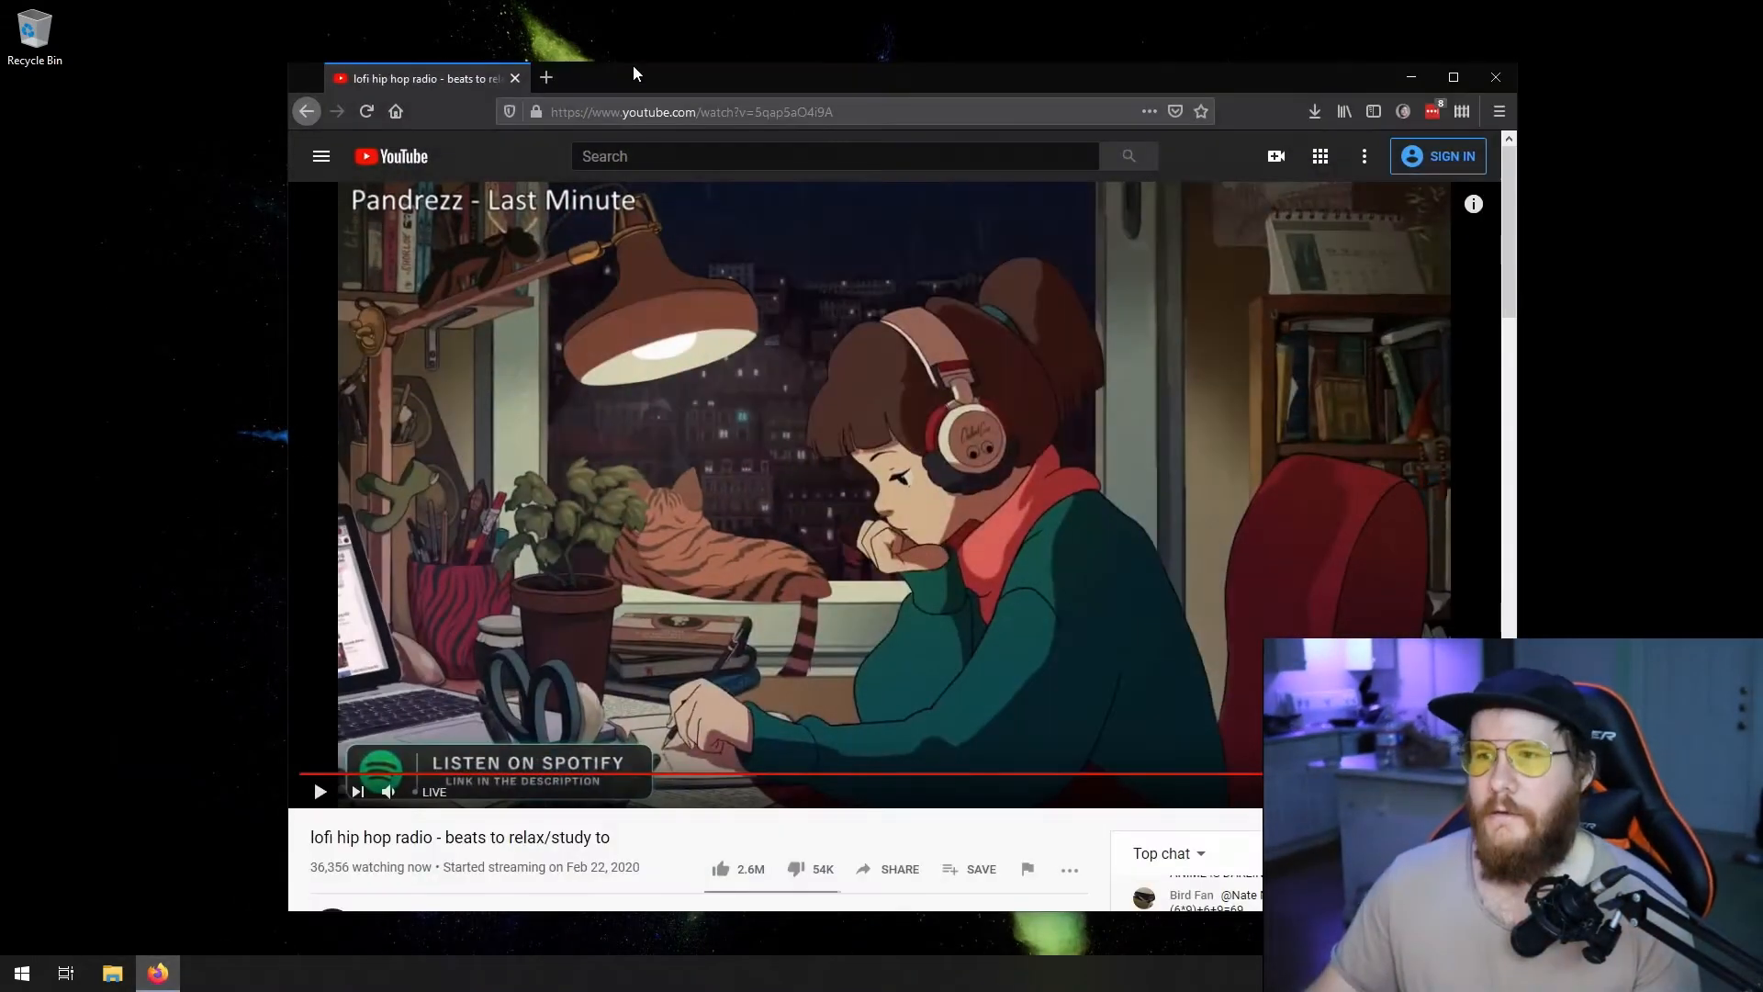
# - Download the Windows installer of OBS Studio 25.0.8 from obsproject.com in a new browser page and save the file
pyautogui.click(558, 77)
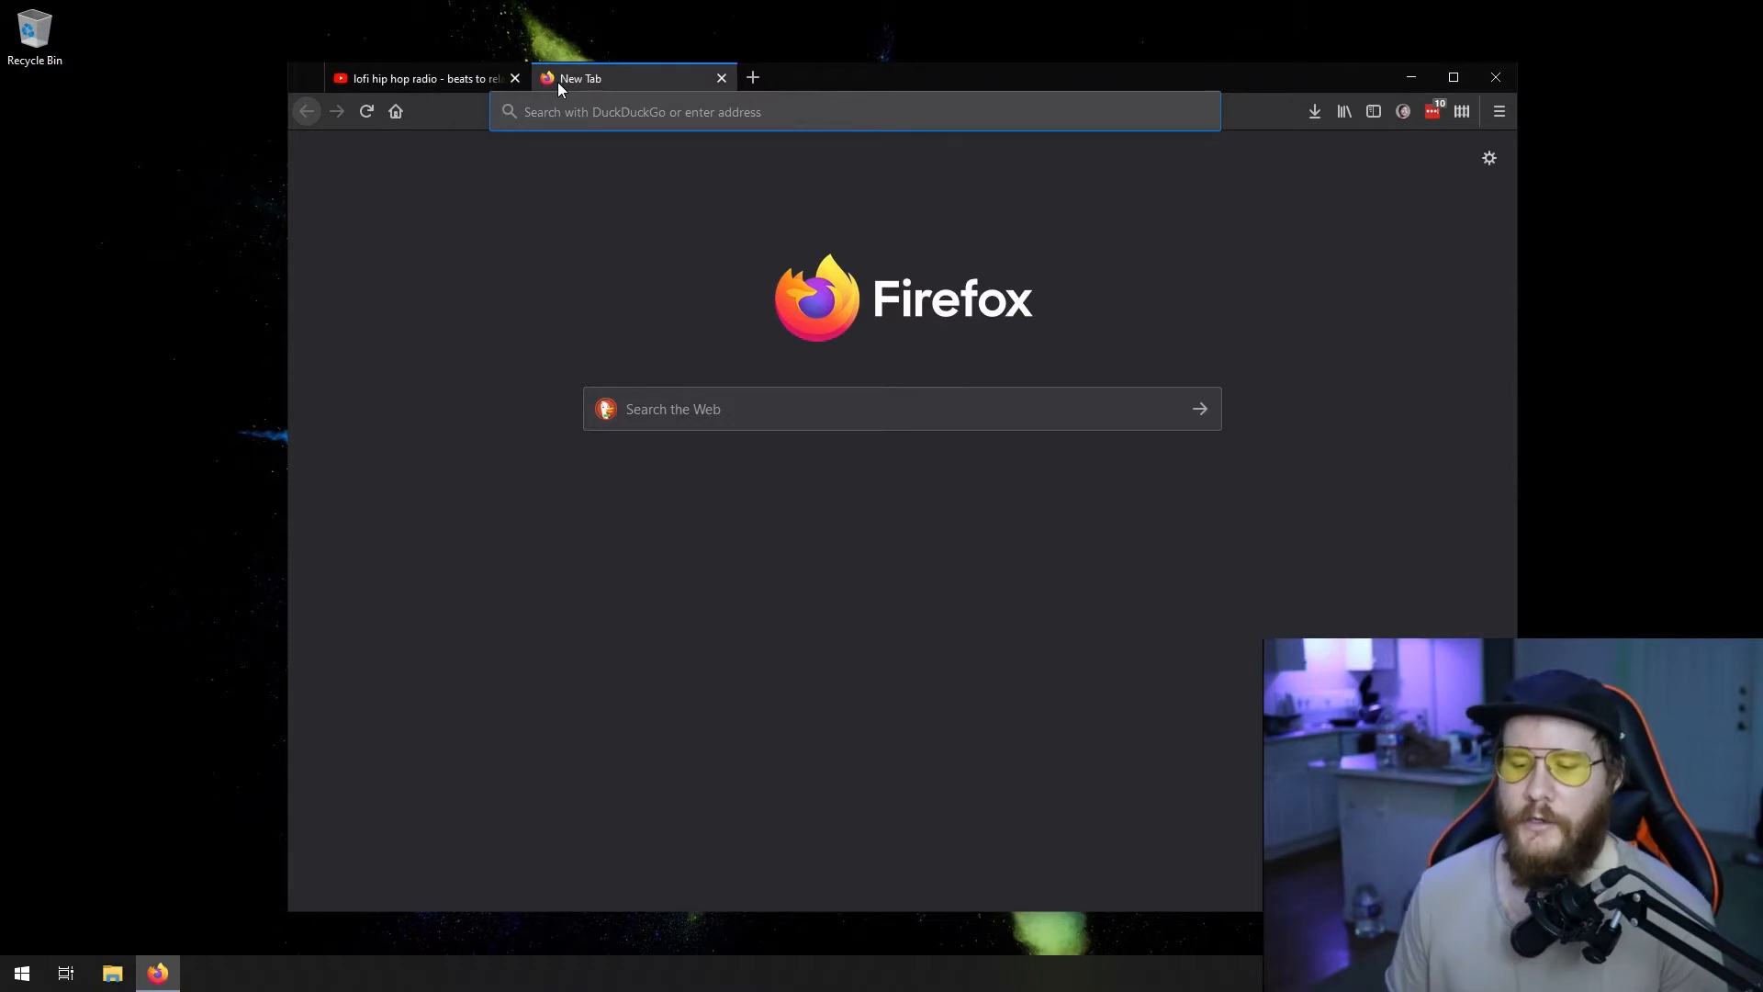
pyautogui.write('obs')
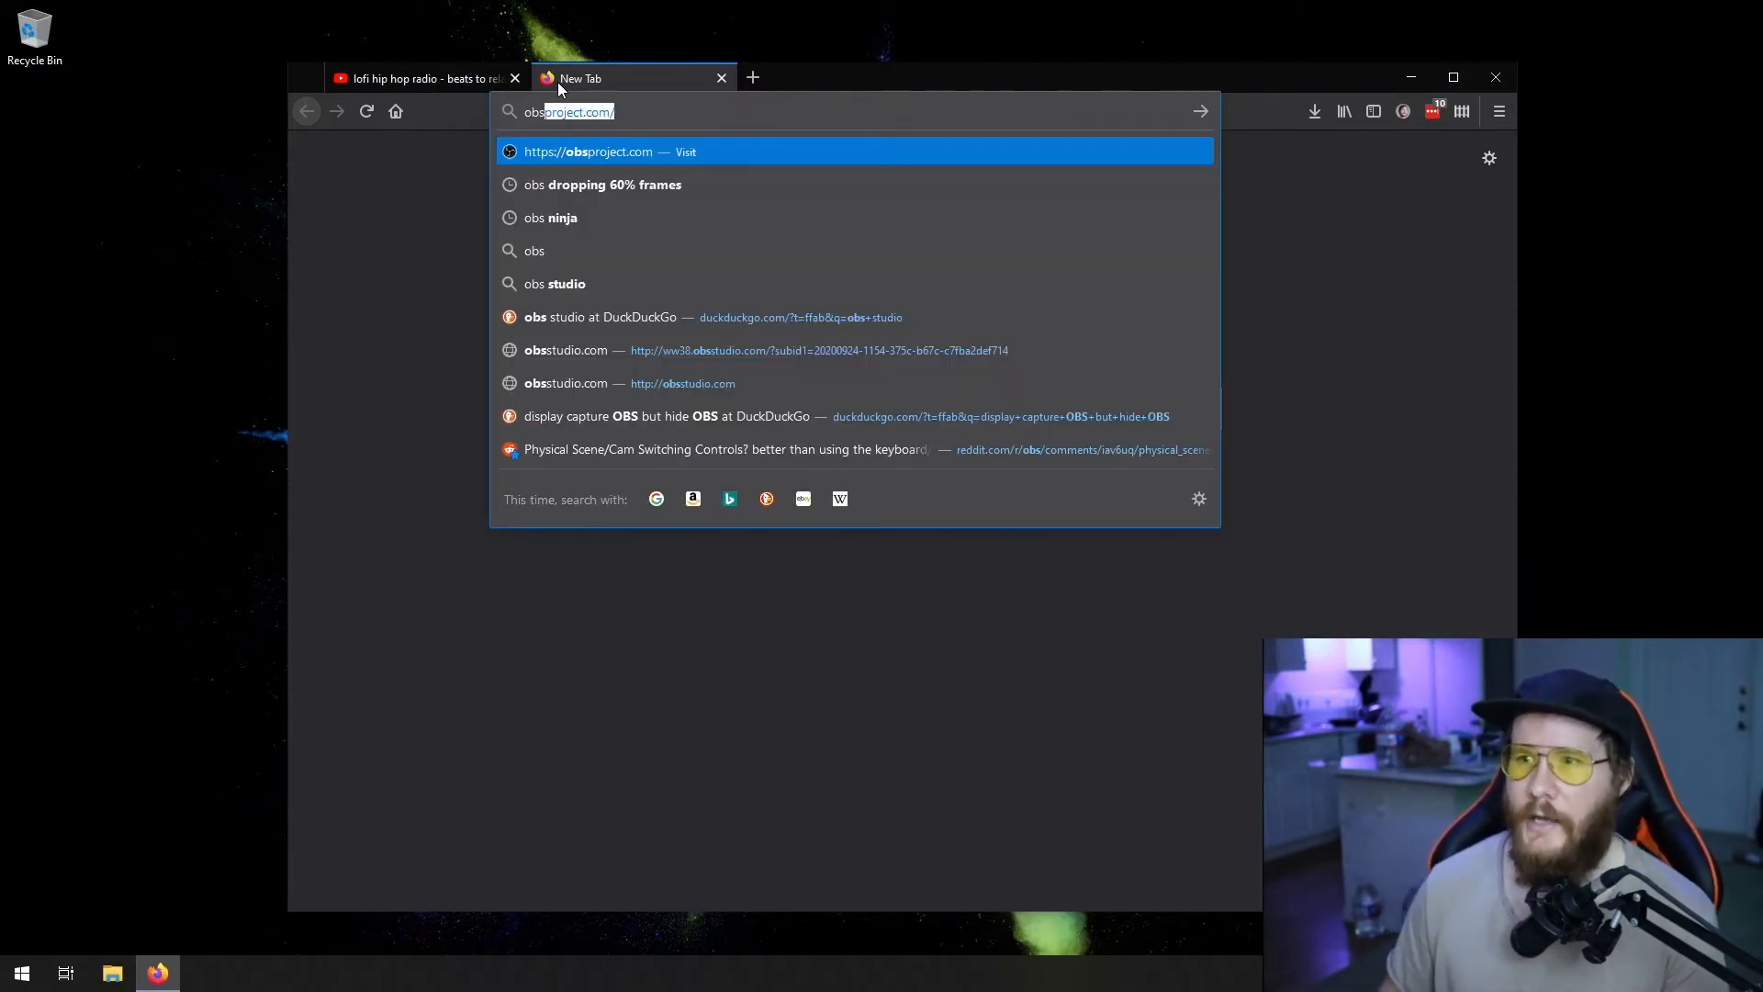
pyautogui.write('project.com')
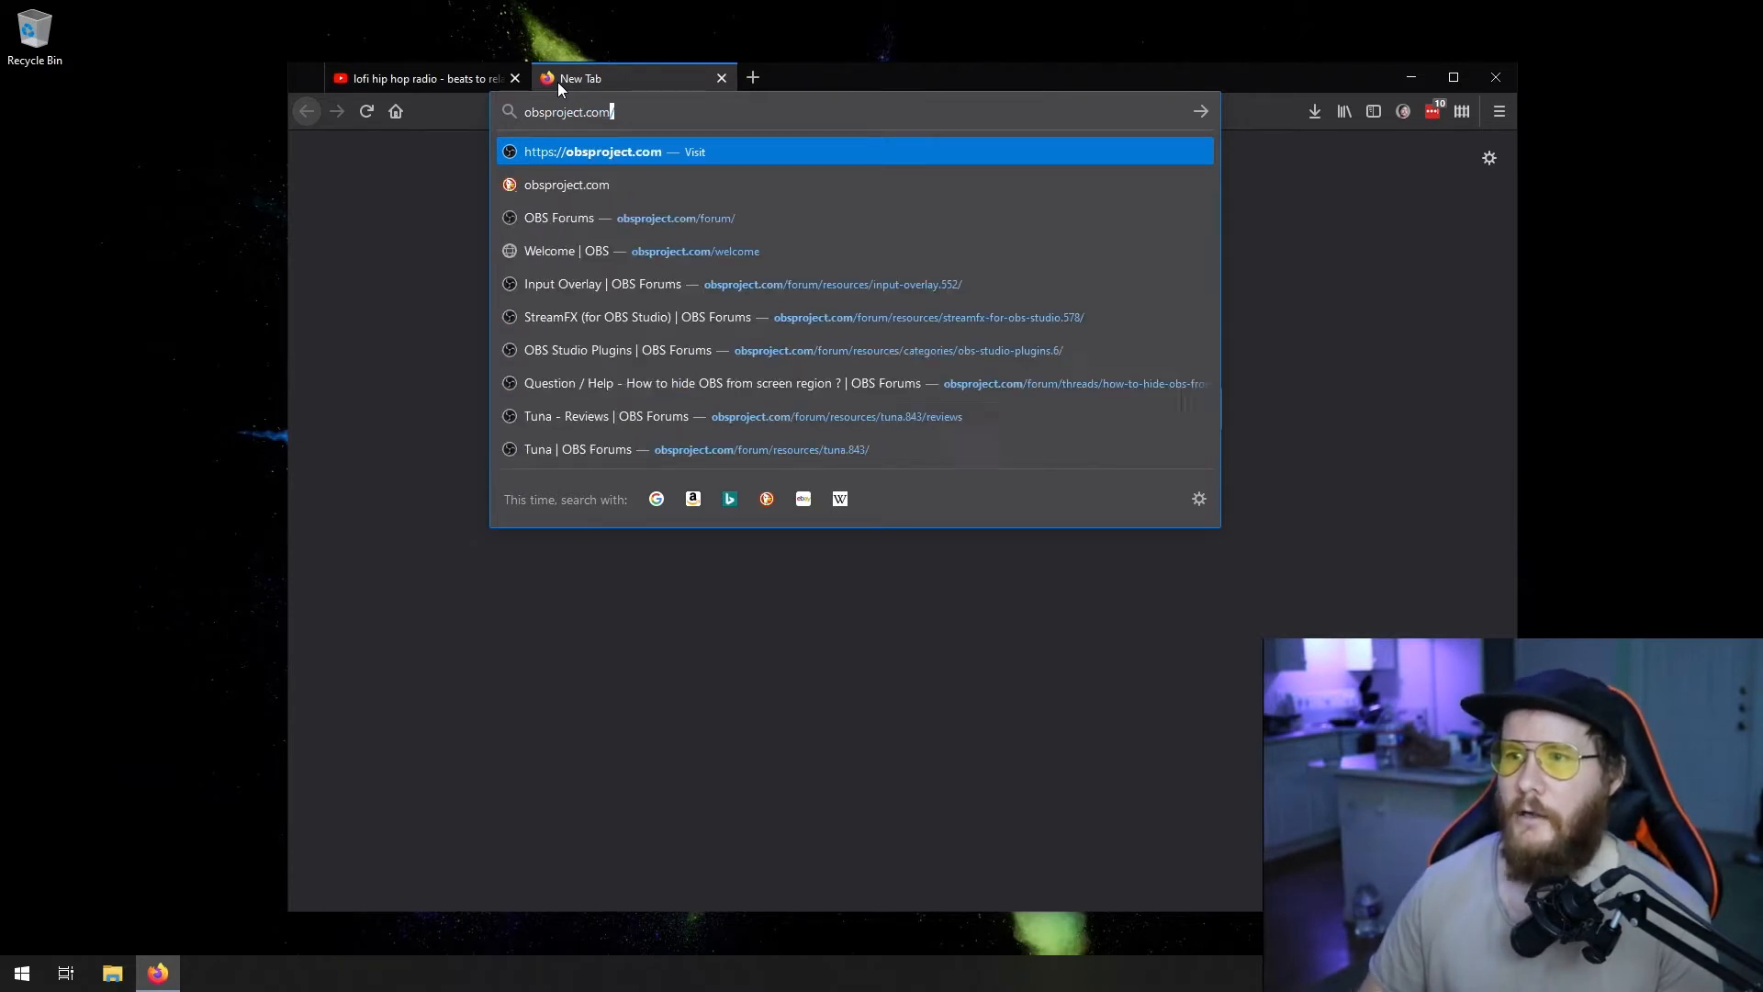
pyautogui.press('Return')
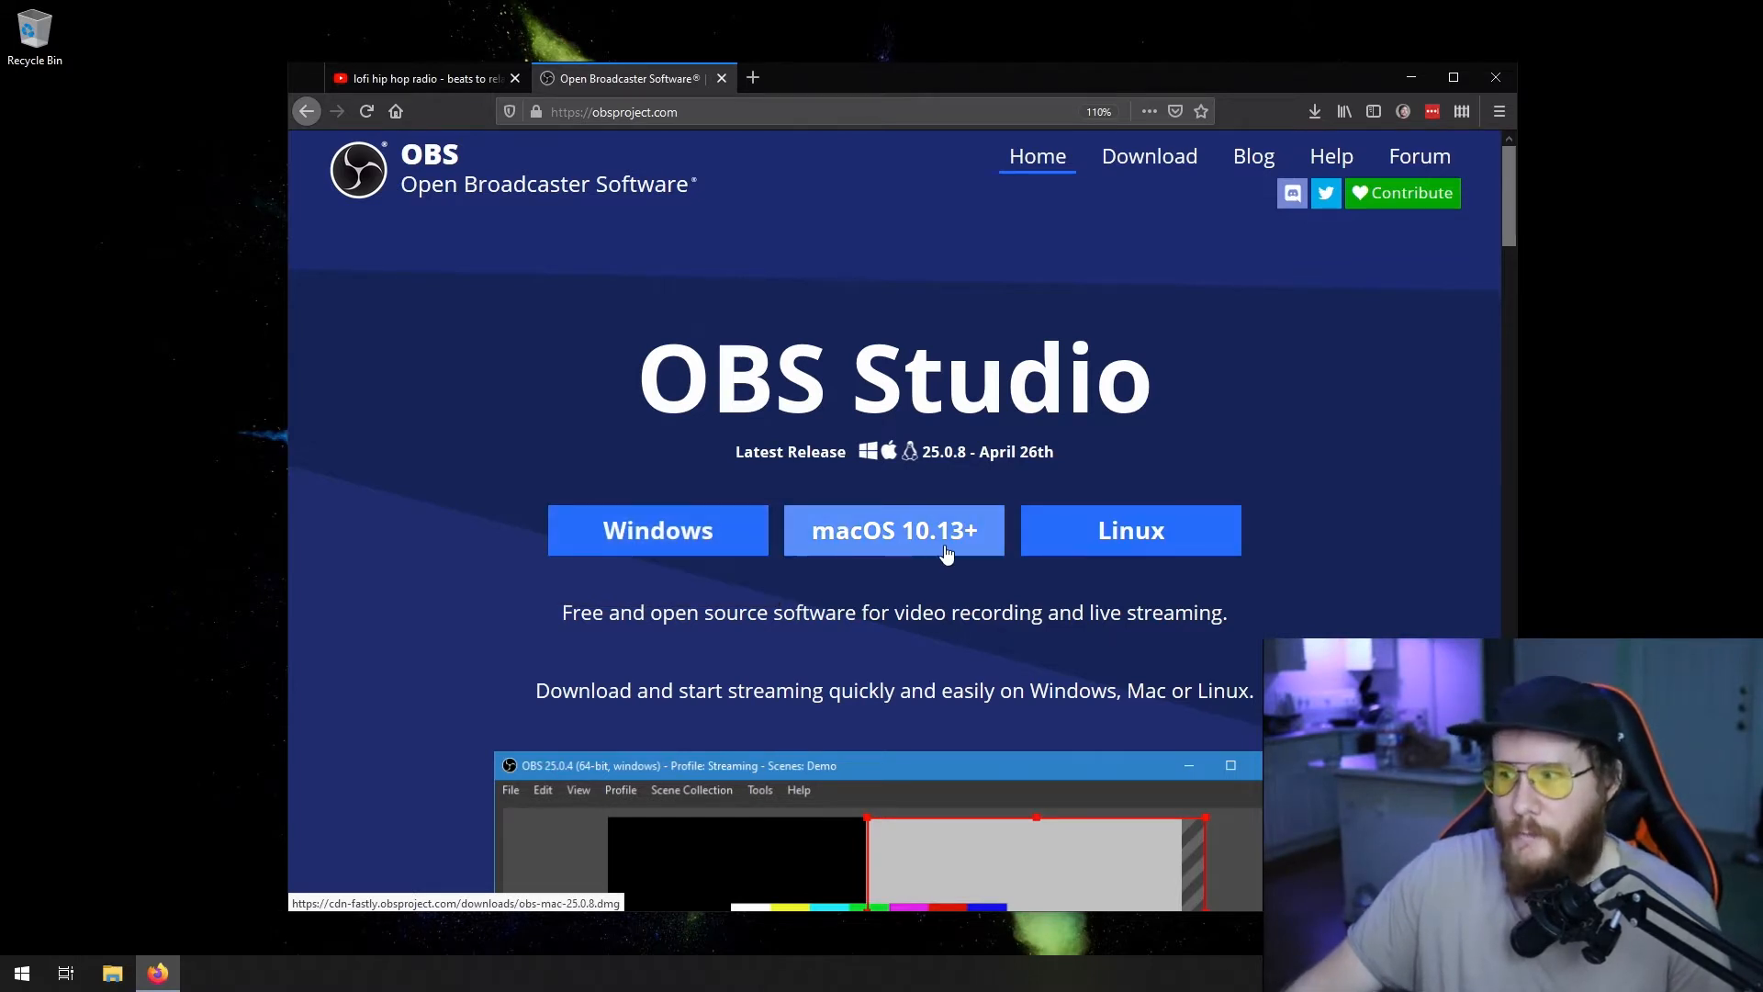
pyautogui.click(693, 528)
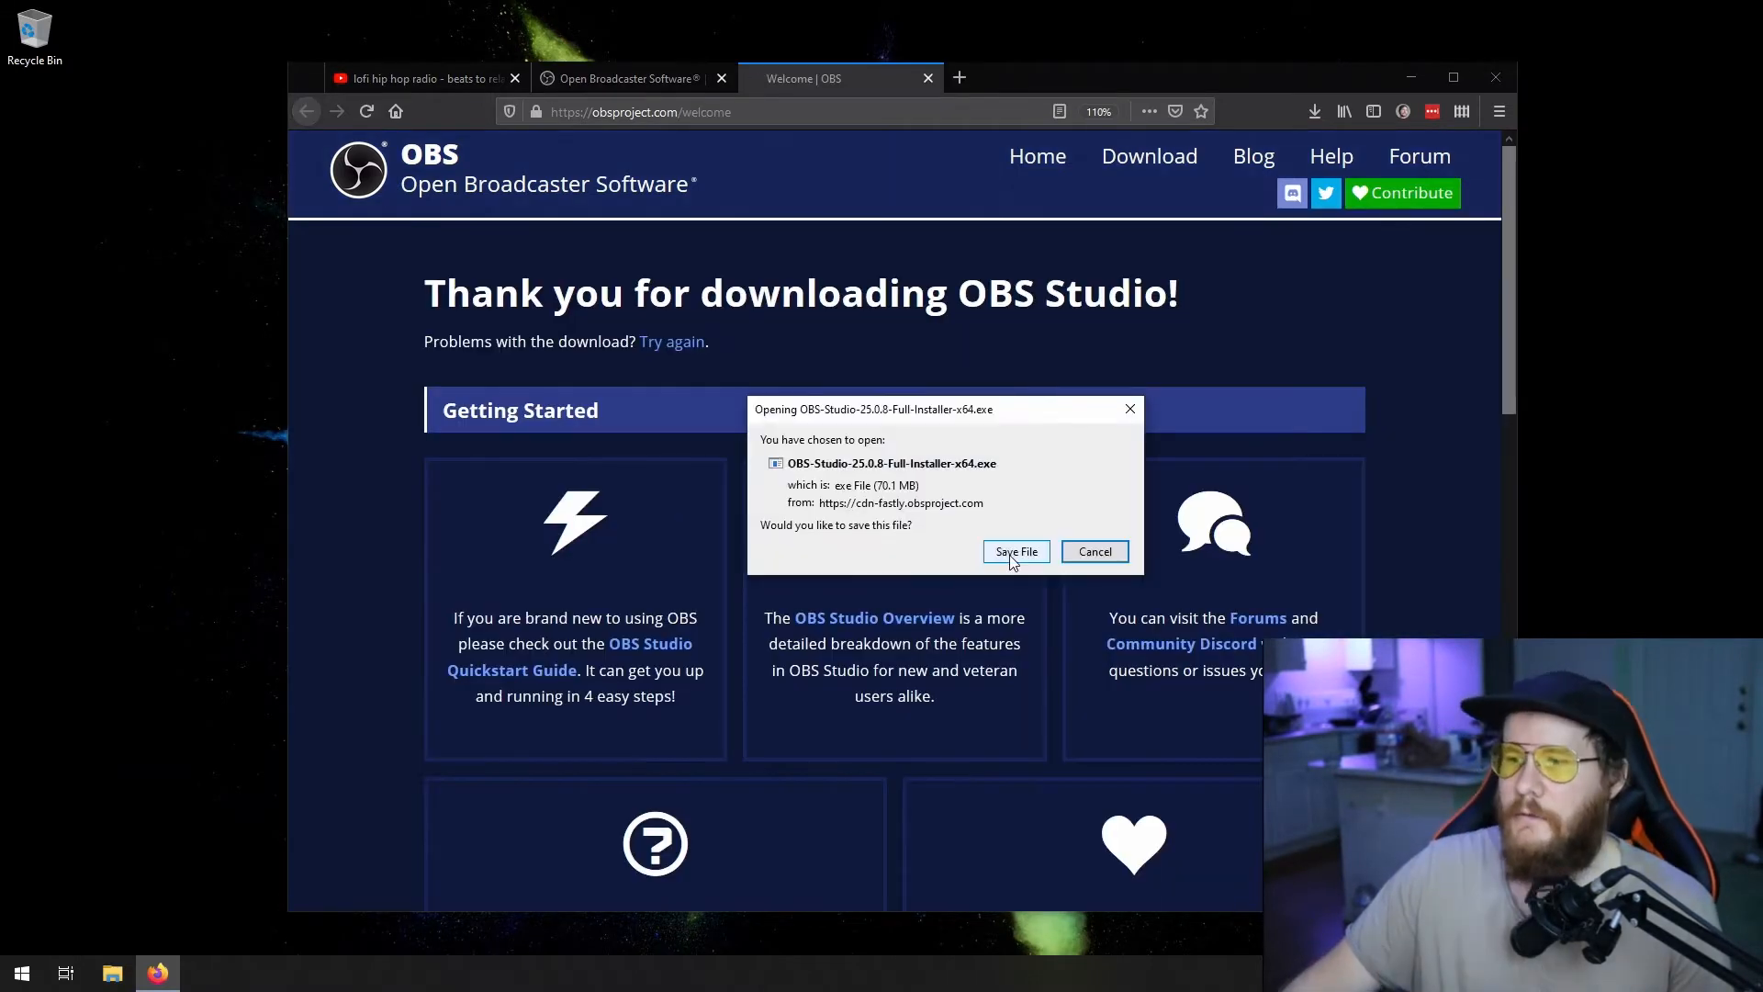
pyautogui.click(1015, 552)
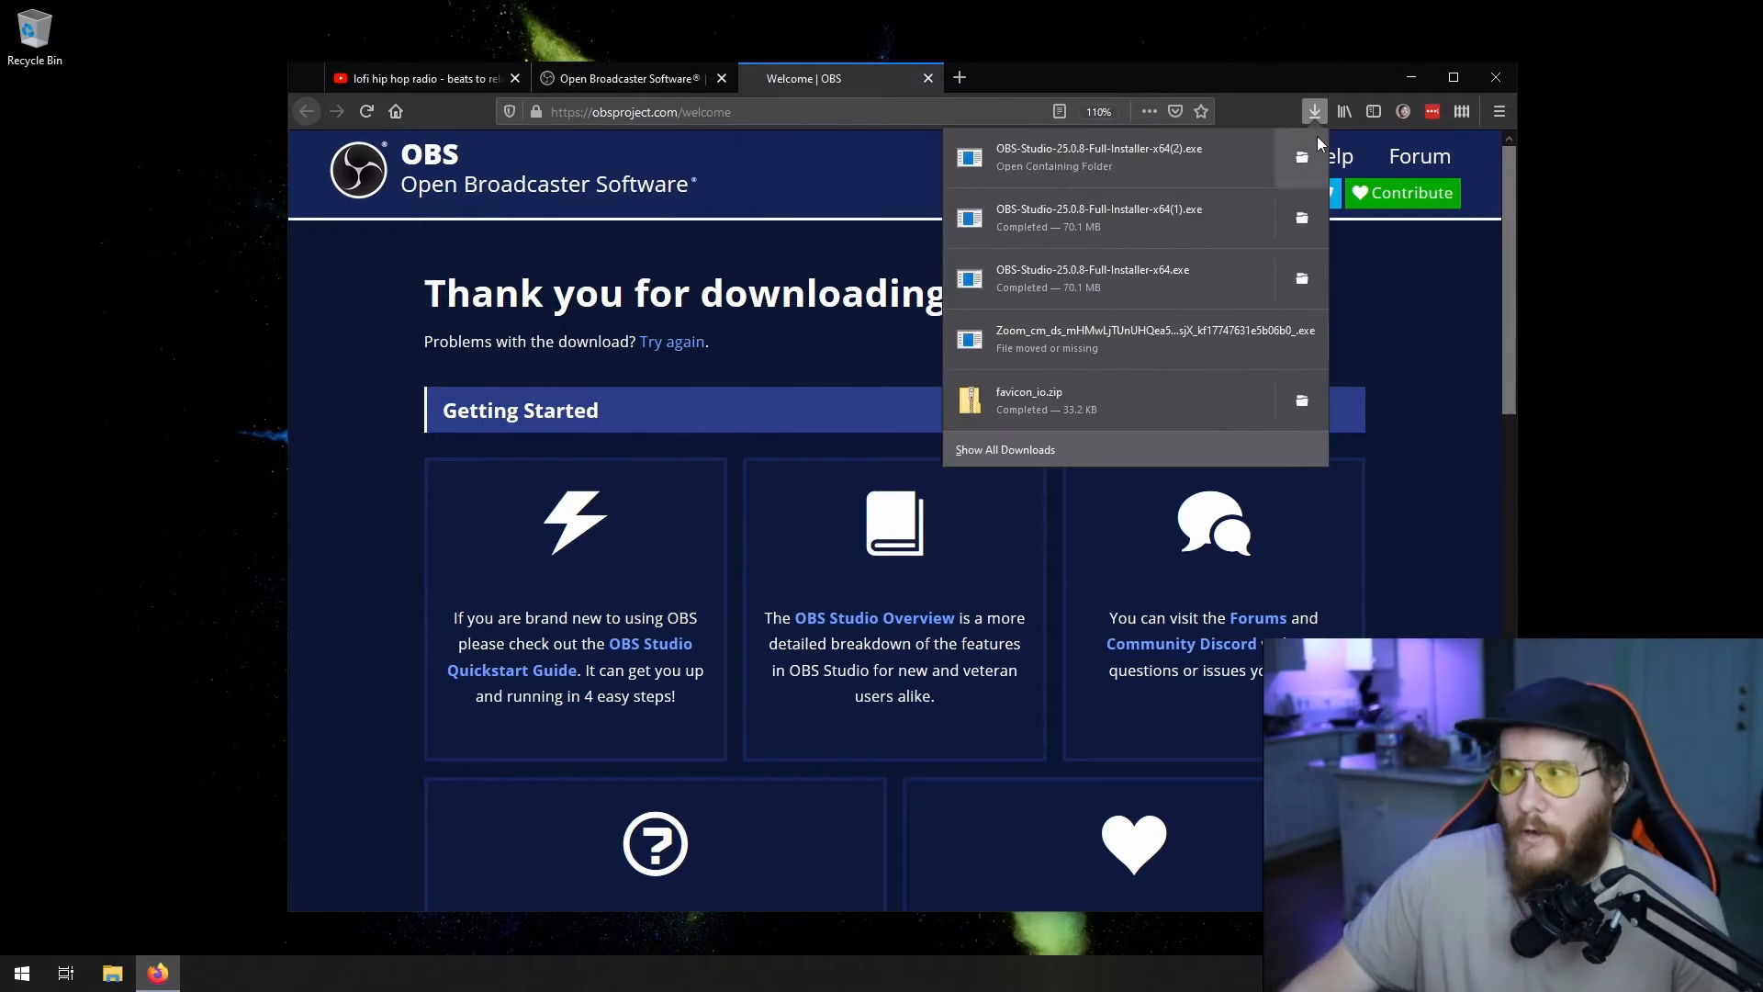
# - Launch the downloaded OBS Studio installer, allow it to make changes to the device, and minimize the browser
pyautogui.click(1196, 145)
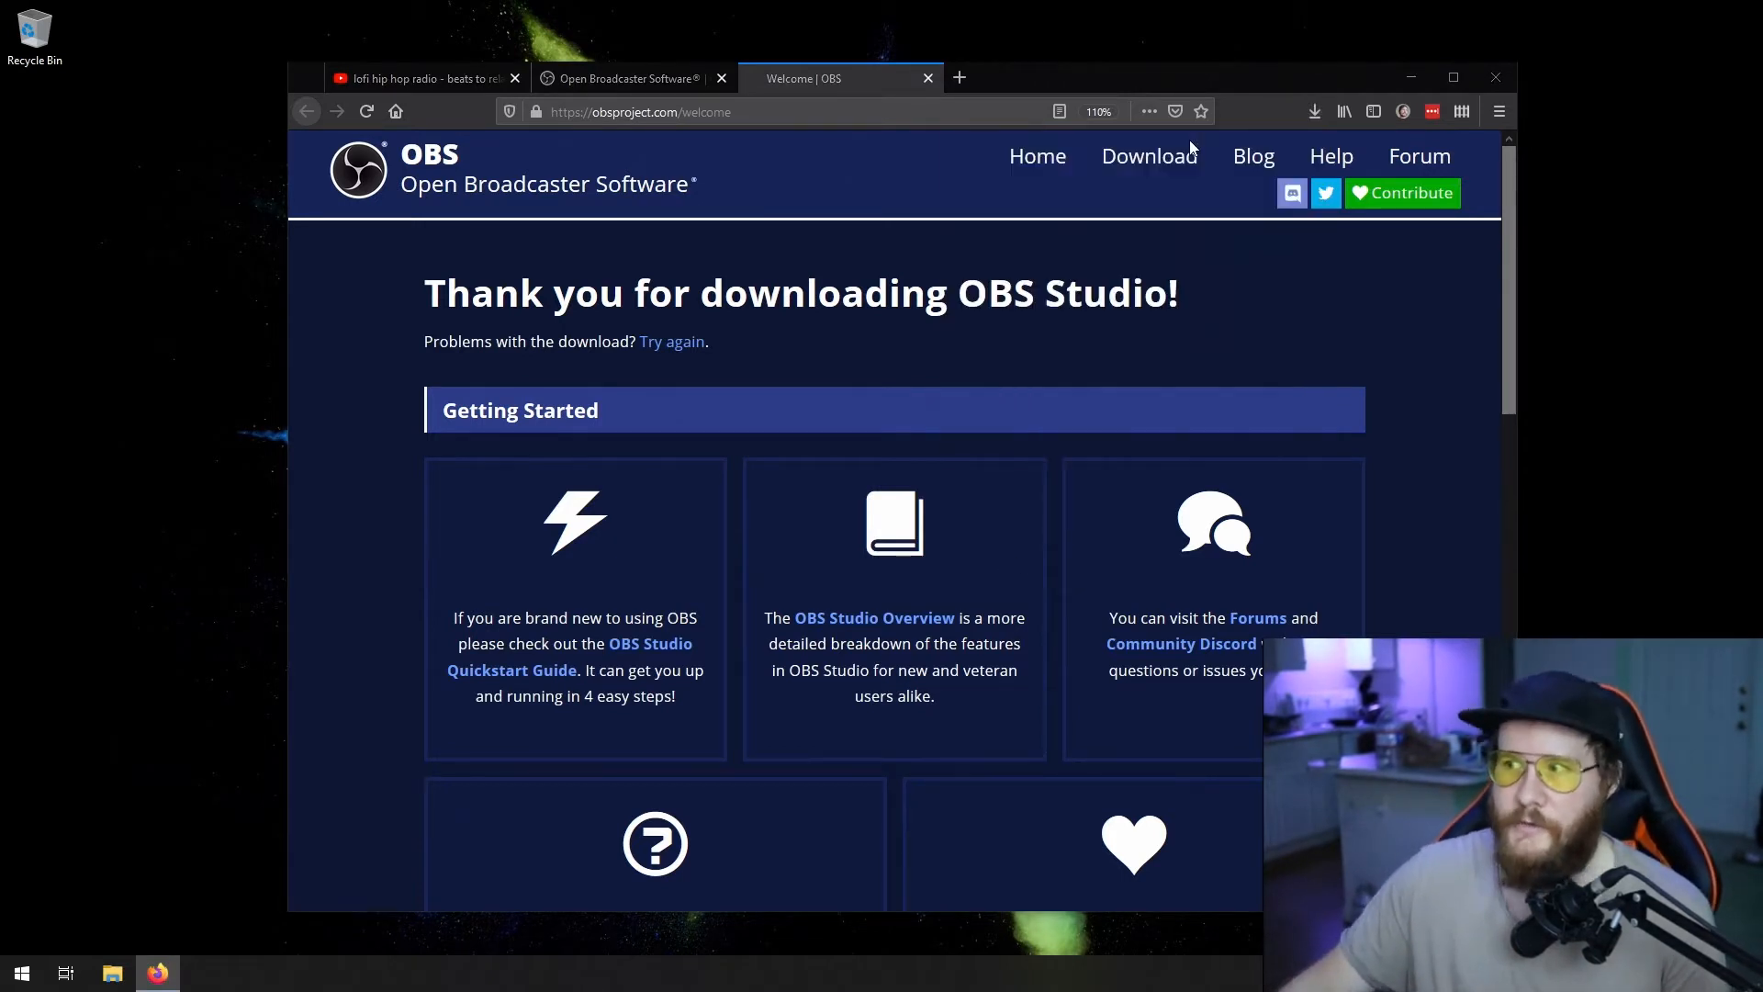
pyautogui.click(1409, 79)
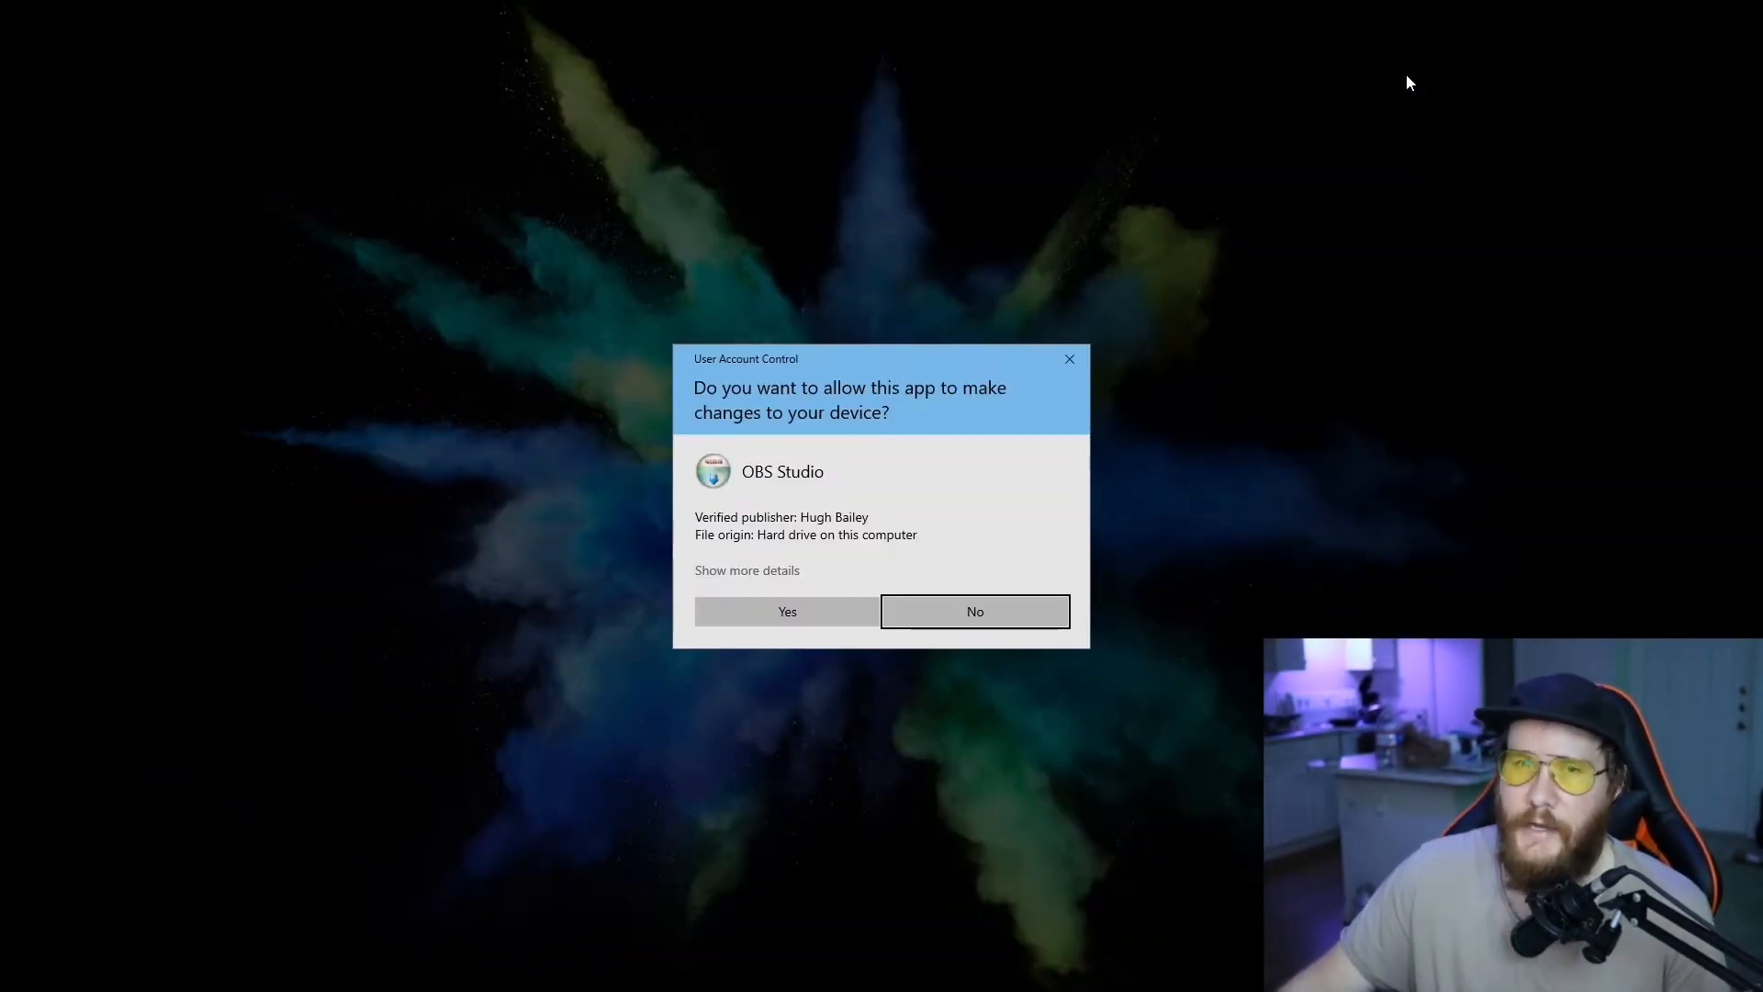
pyautogui.click(734, 614)
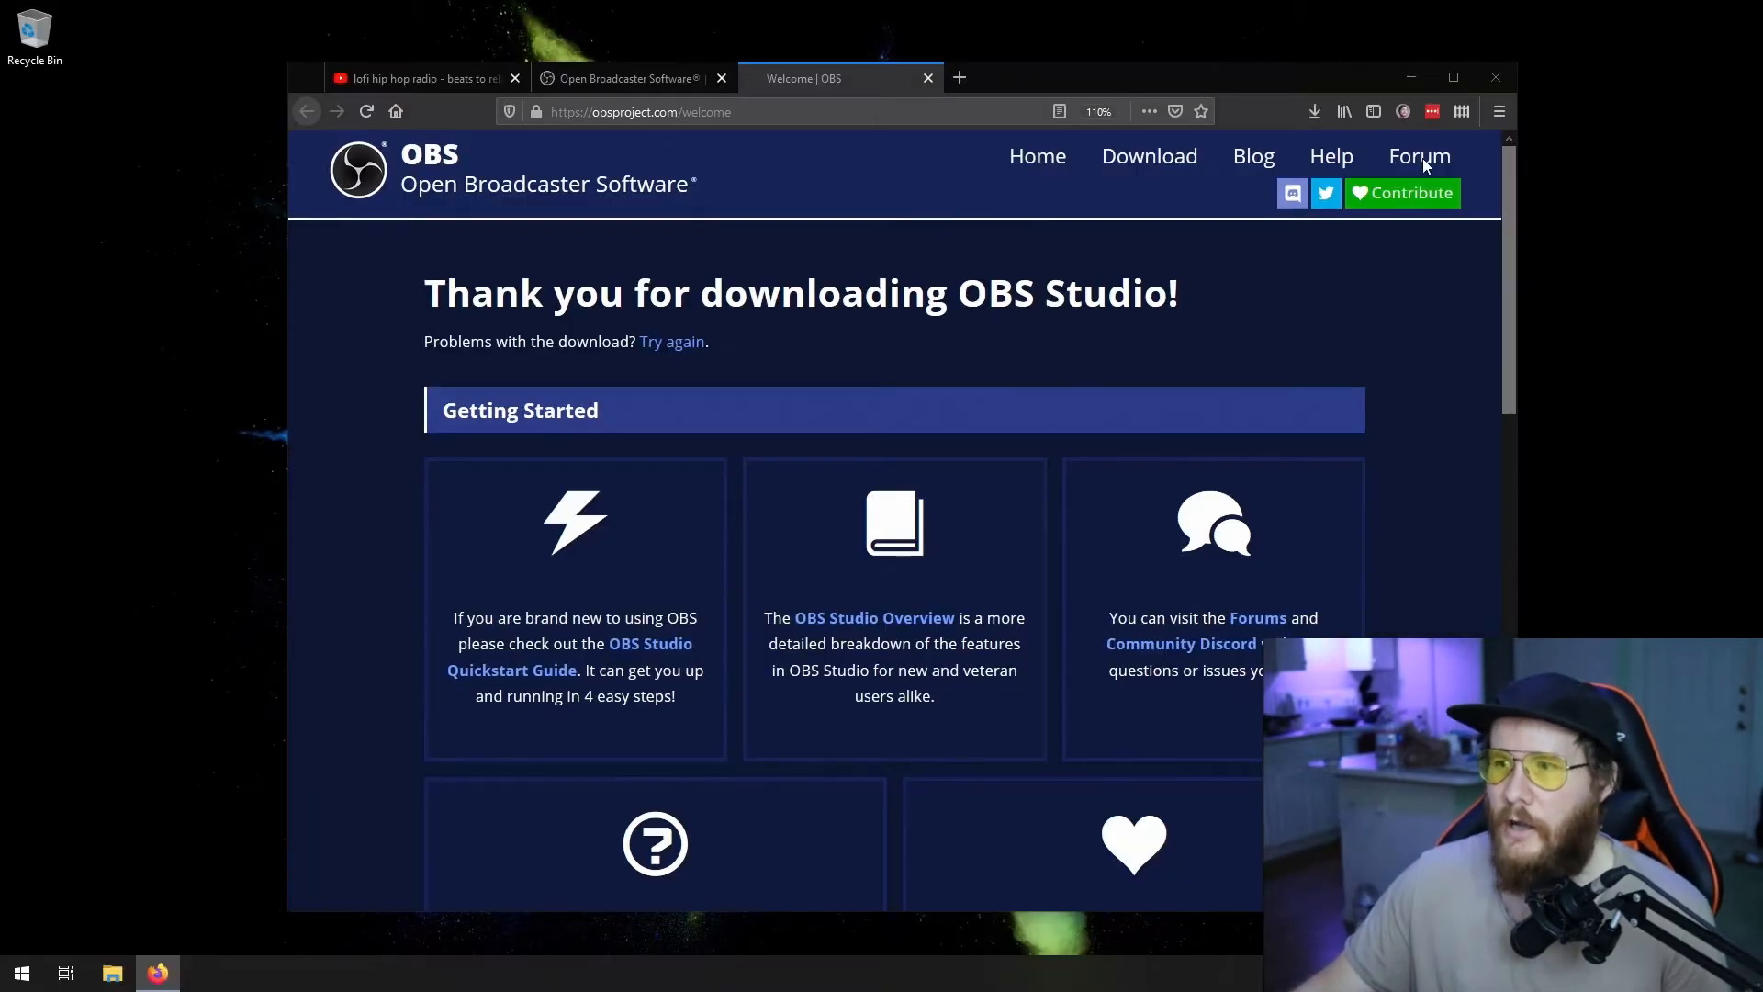
pyautogui.click(1424, 75)
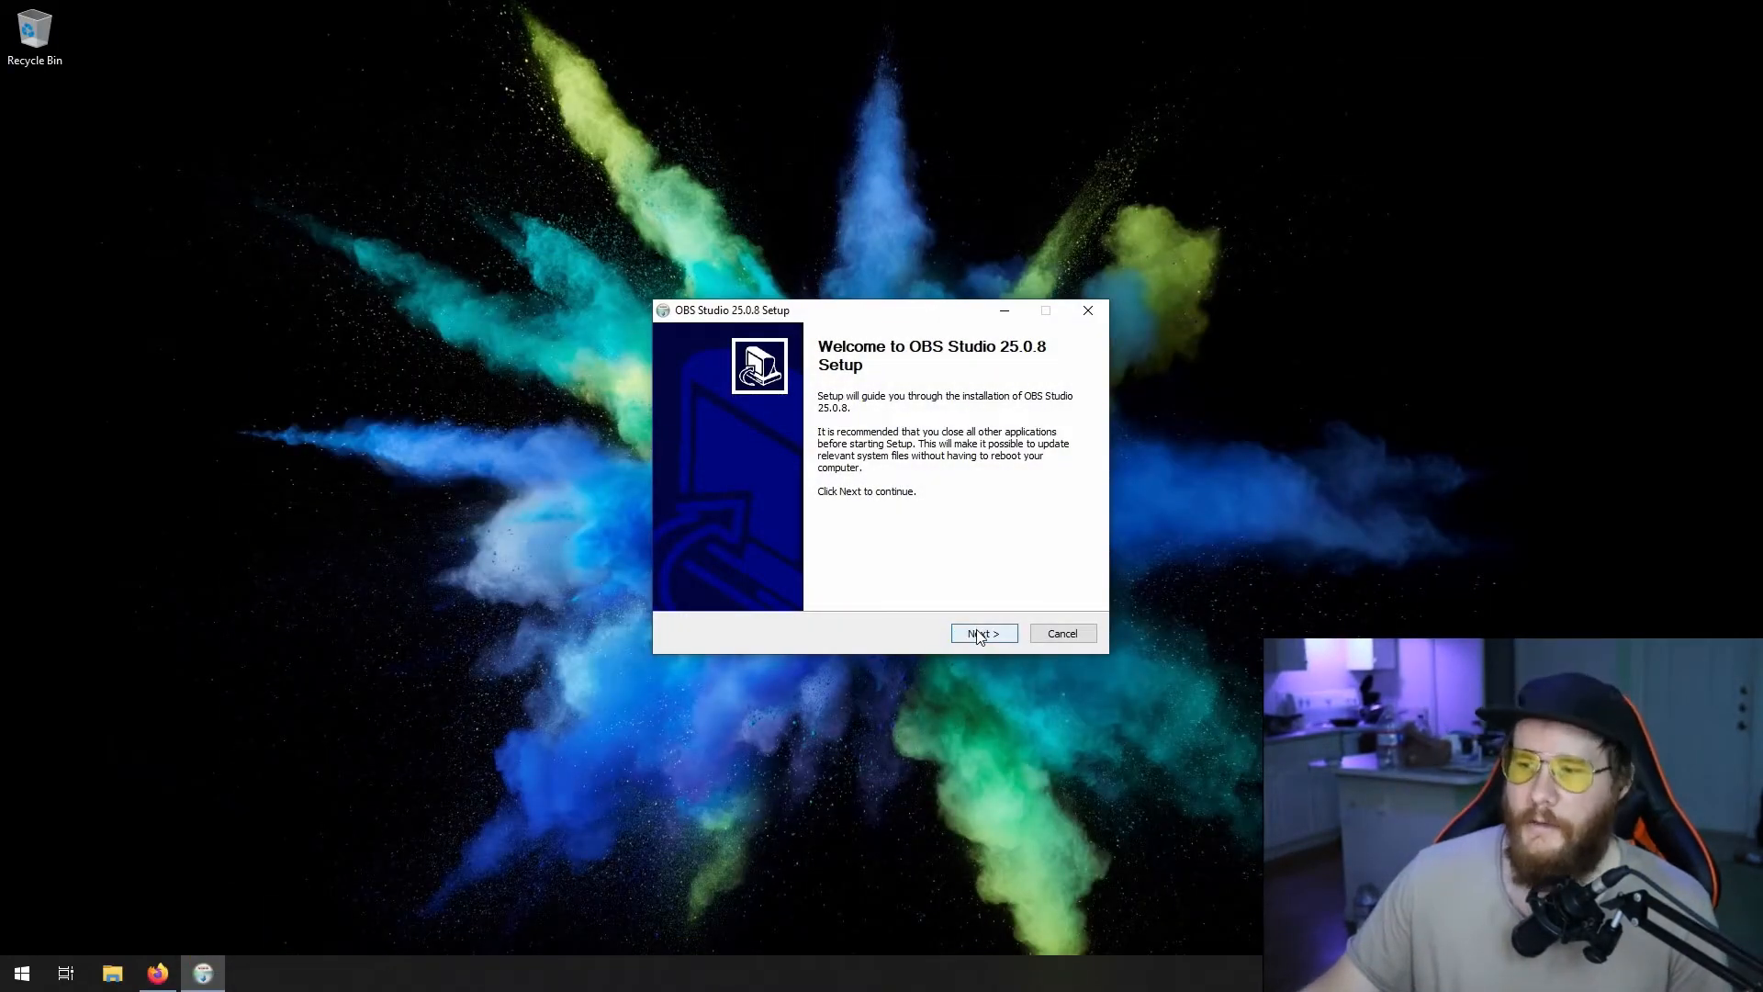
# - Install OBS Studio into C:\Program Files\obs-studio, accepting the license, and finish setup with OBS launching
pyautogui.click(979, 635)
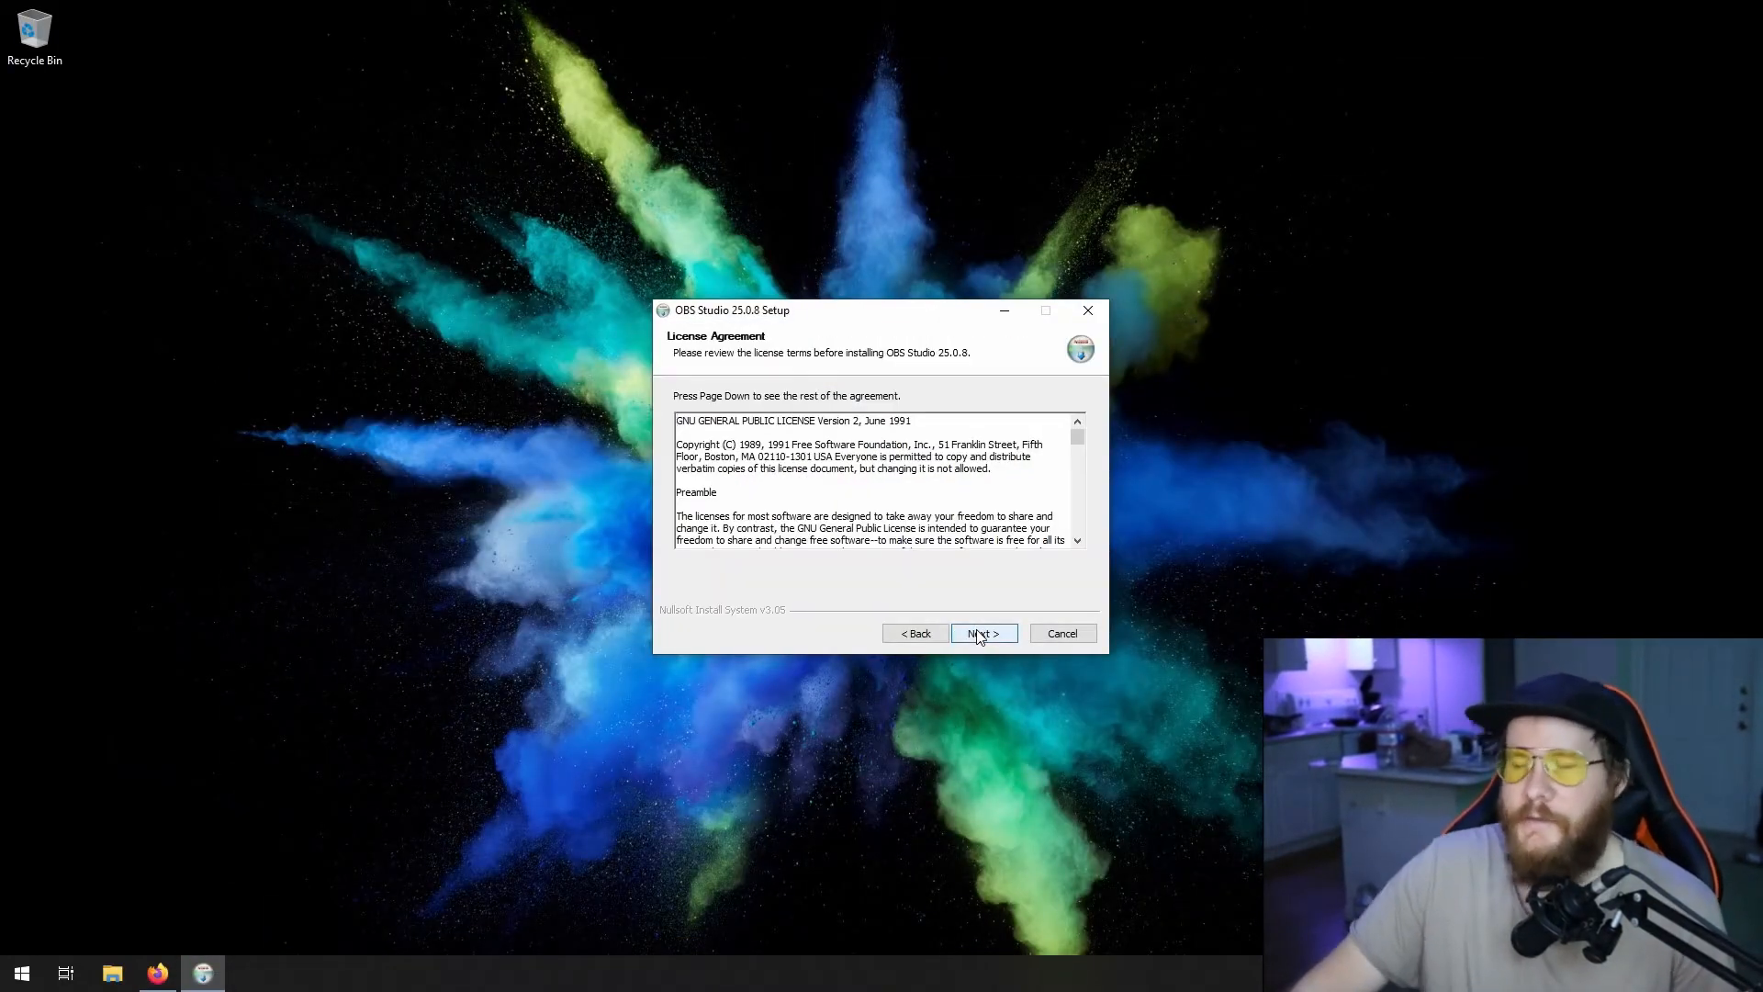
pyautogui.click(979, 635)
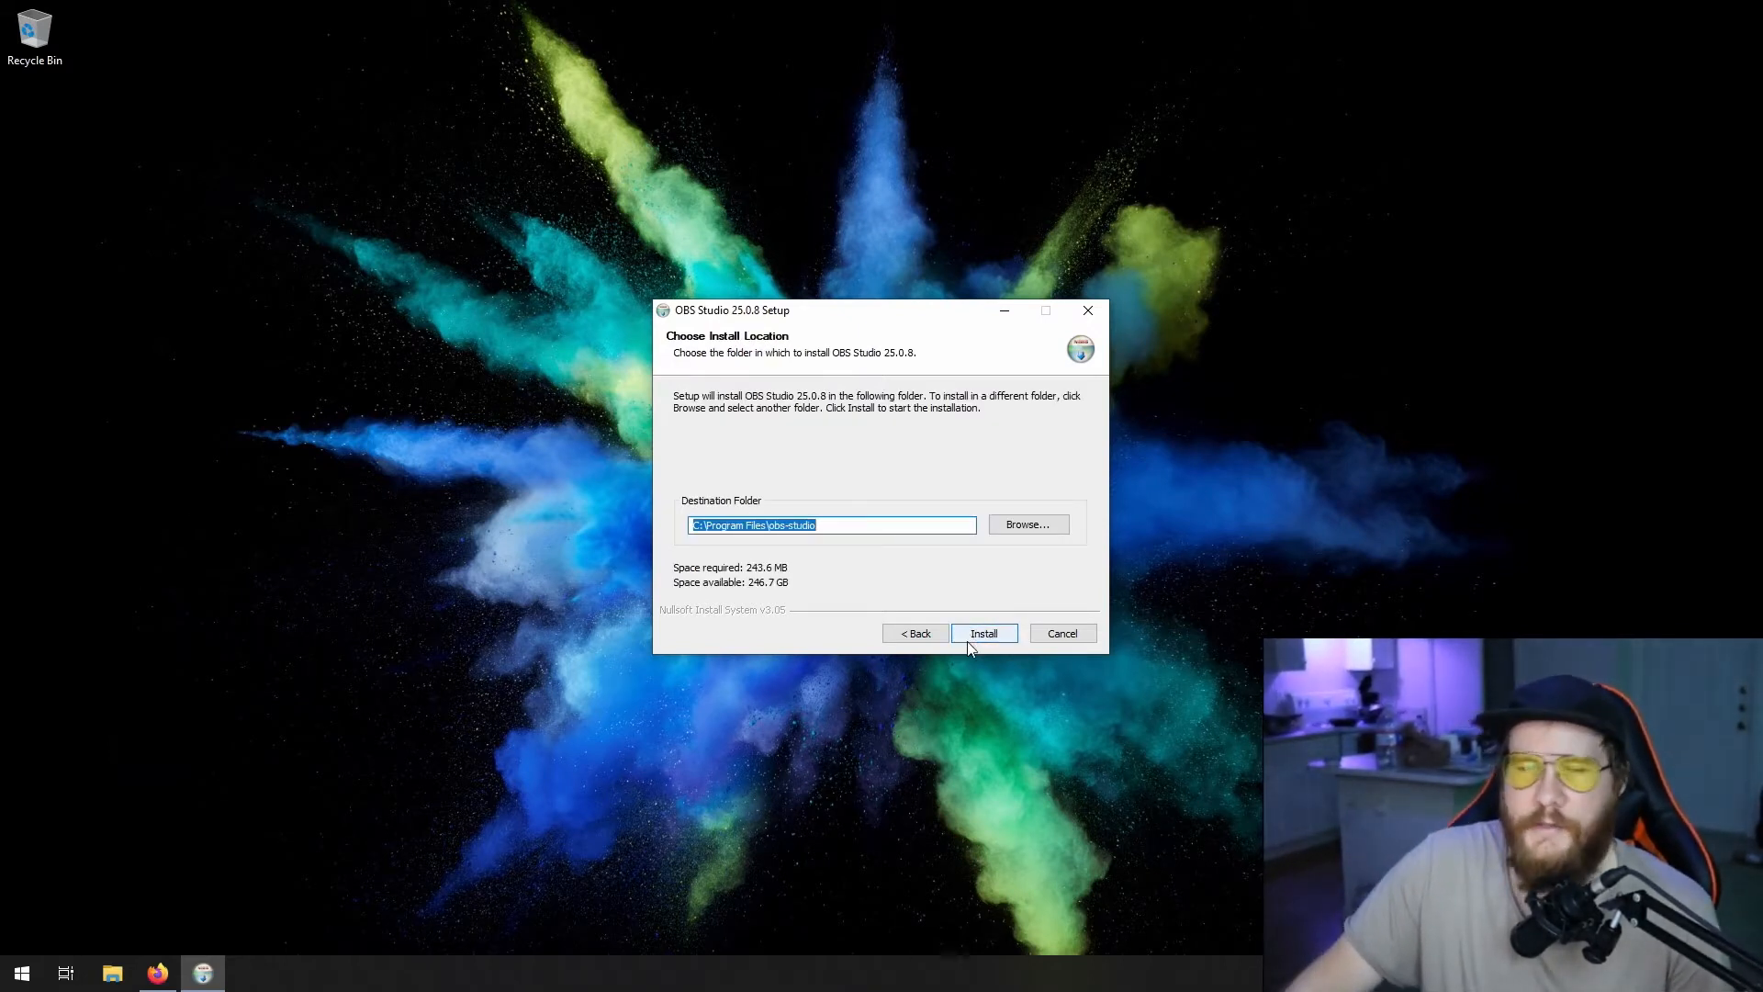
pyautogui.click(968, 641)
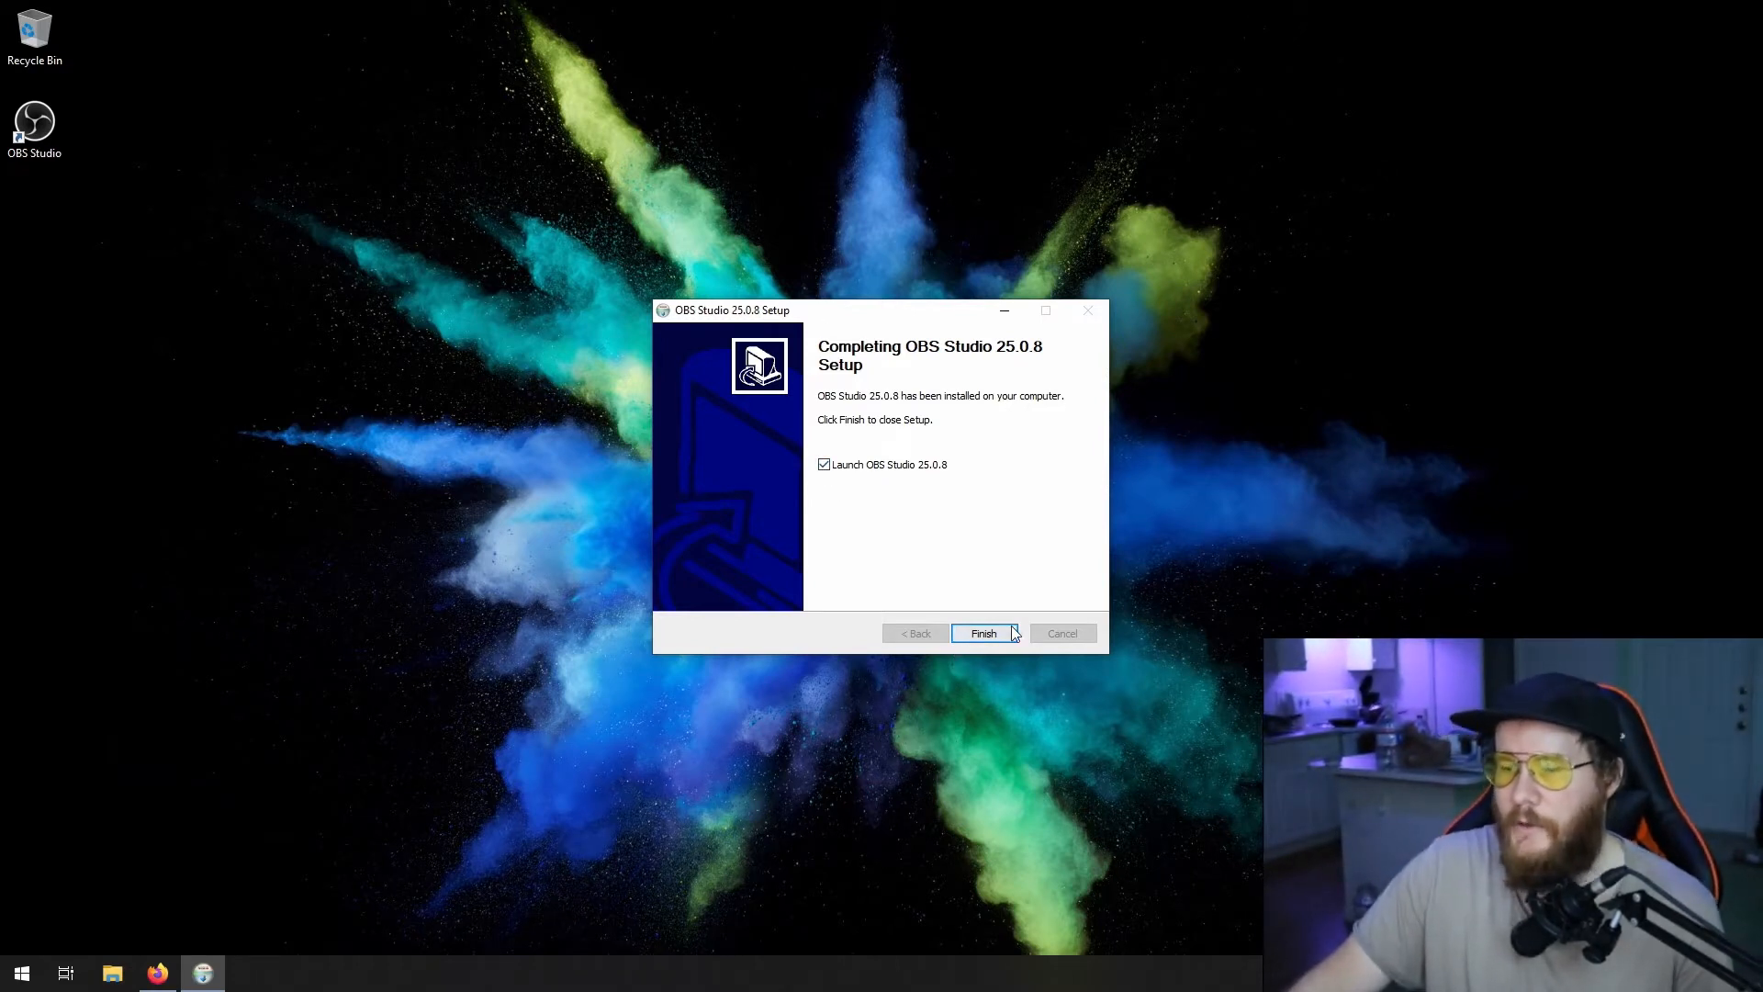
pyautogui.click(990, 635)
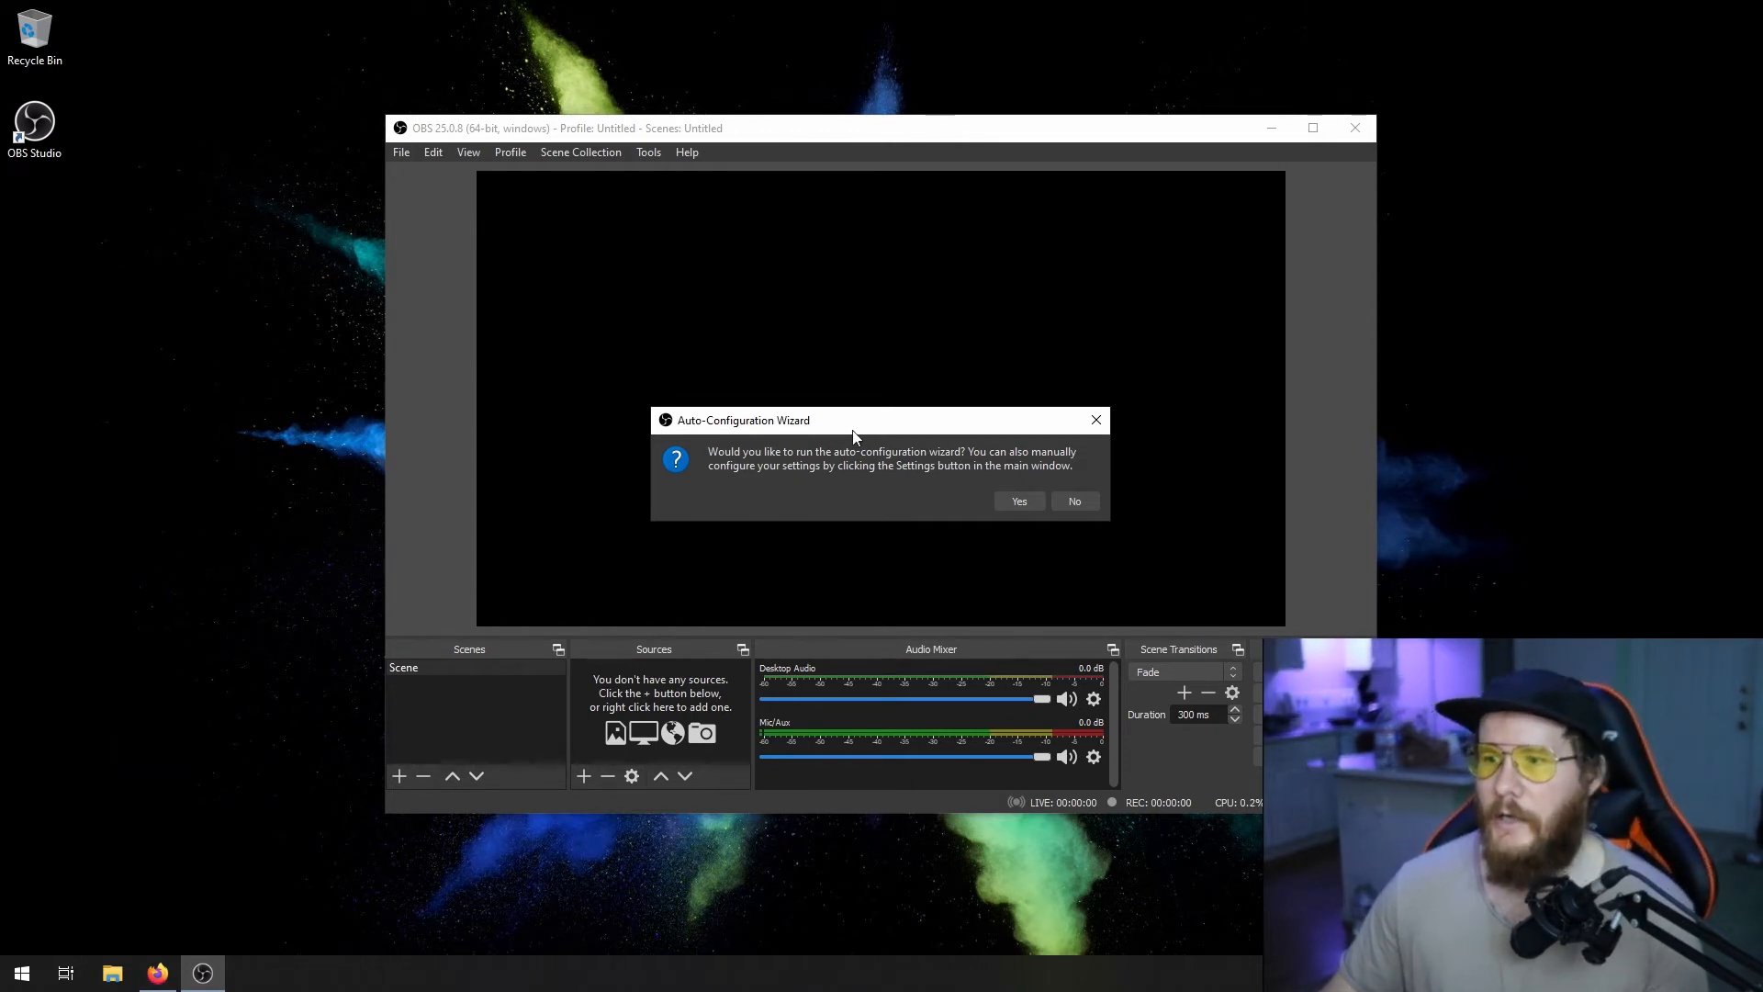
# - Run the auto-configuration wizard optimized for streaming, keeping the 1920x1080 canvas and either 60 or 30 FPS with 60 preferred
pyautogui.click(1022, 502)
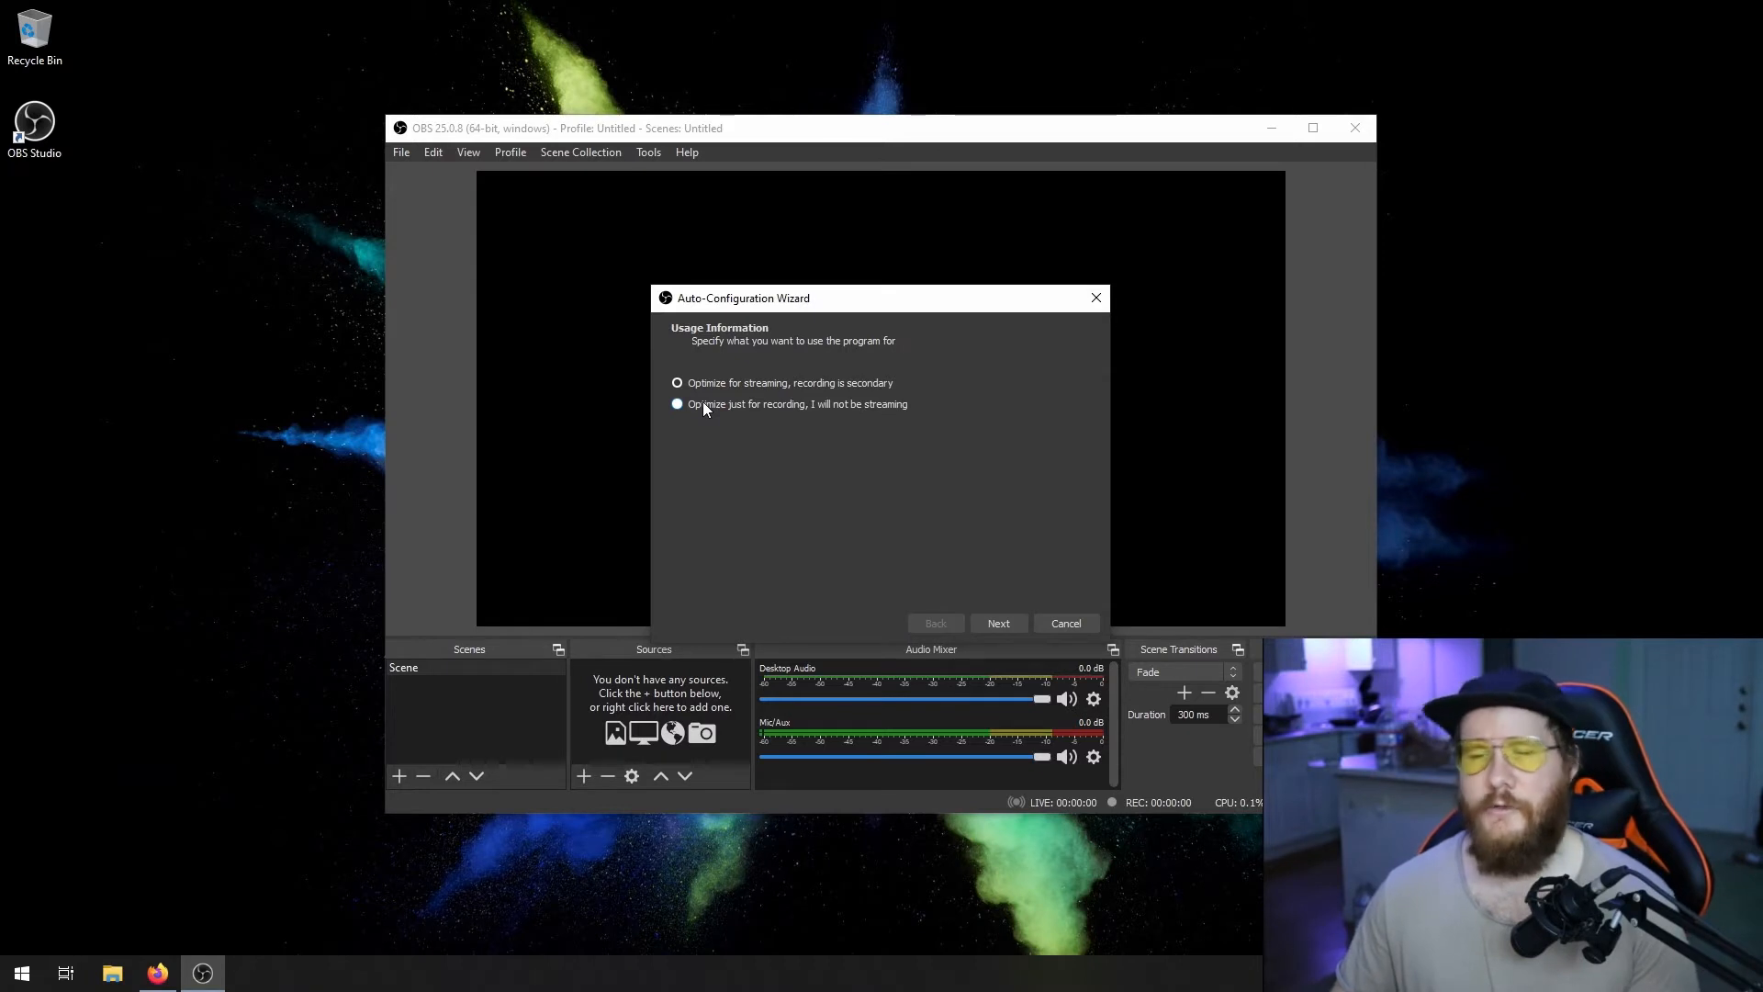
pyautogui.click(731, 385)
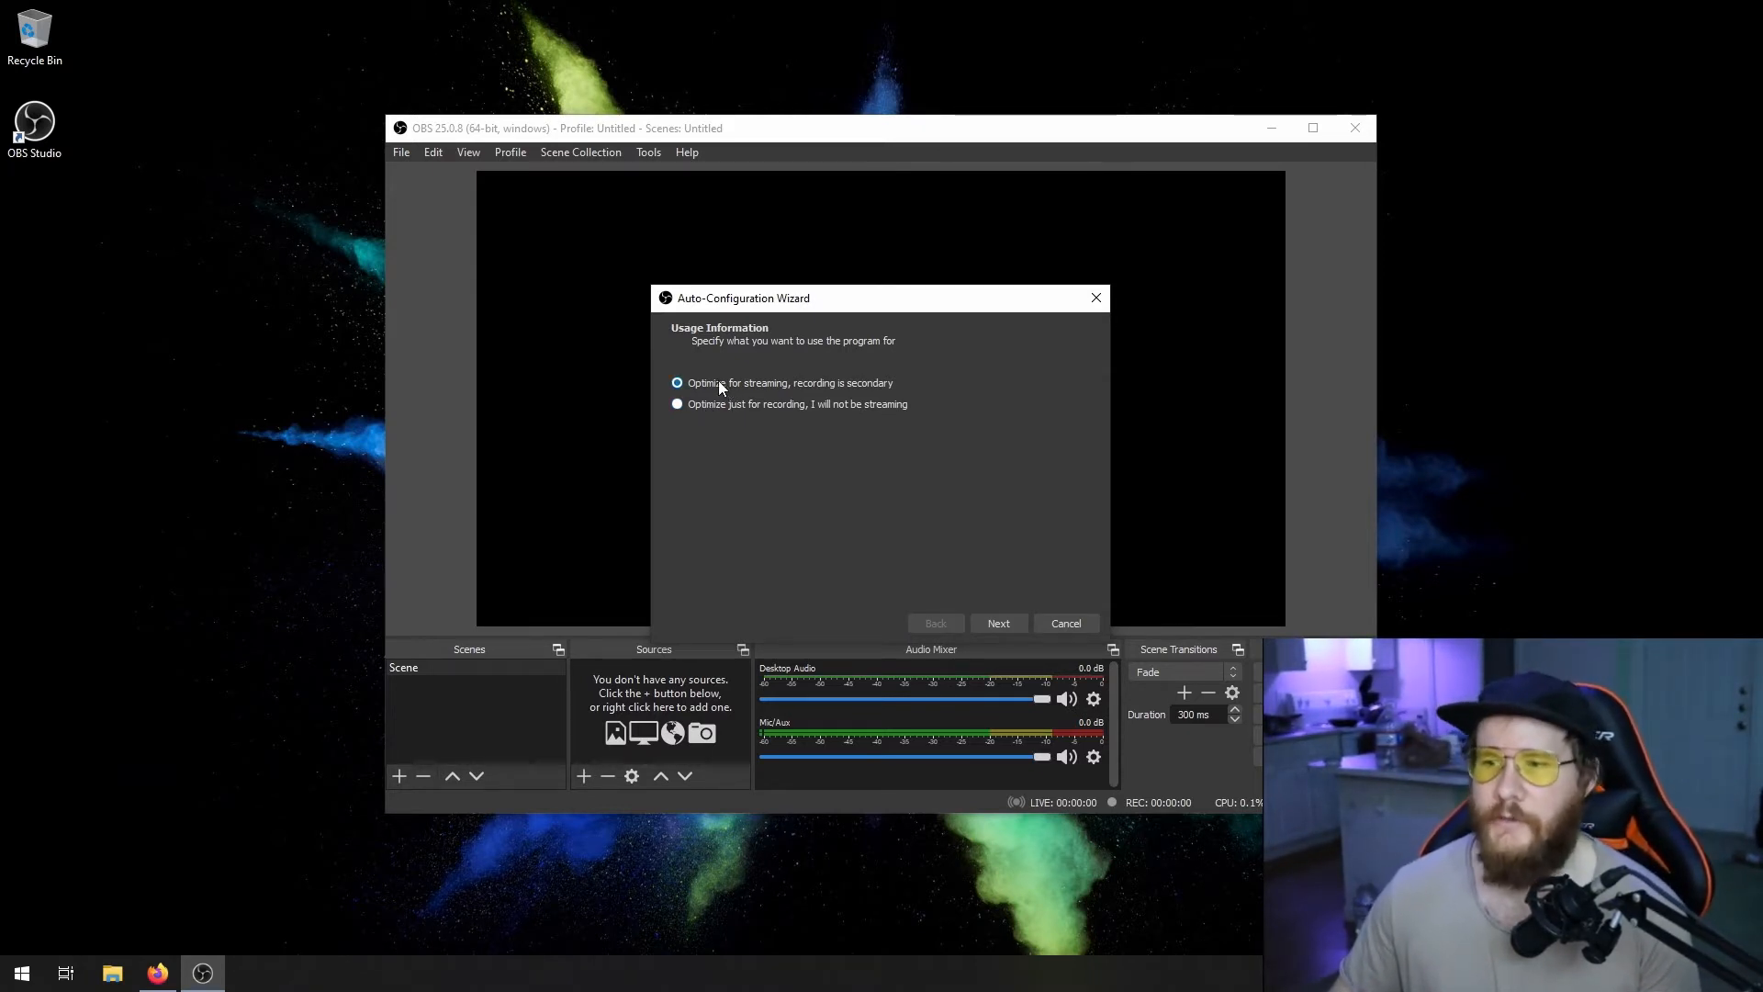
pyautogui.click(1010, 625)
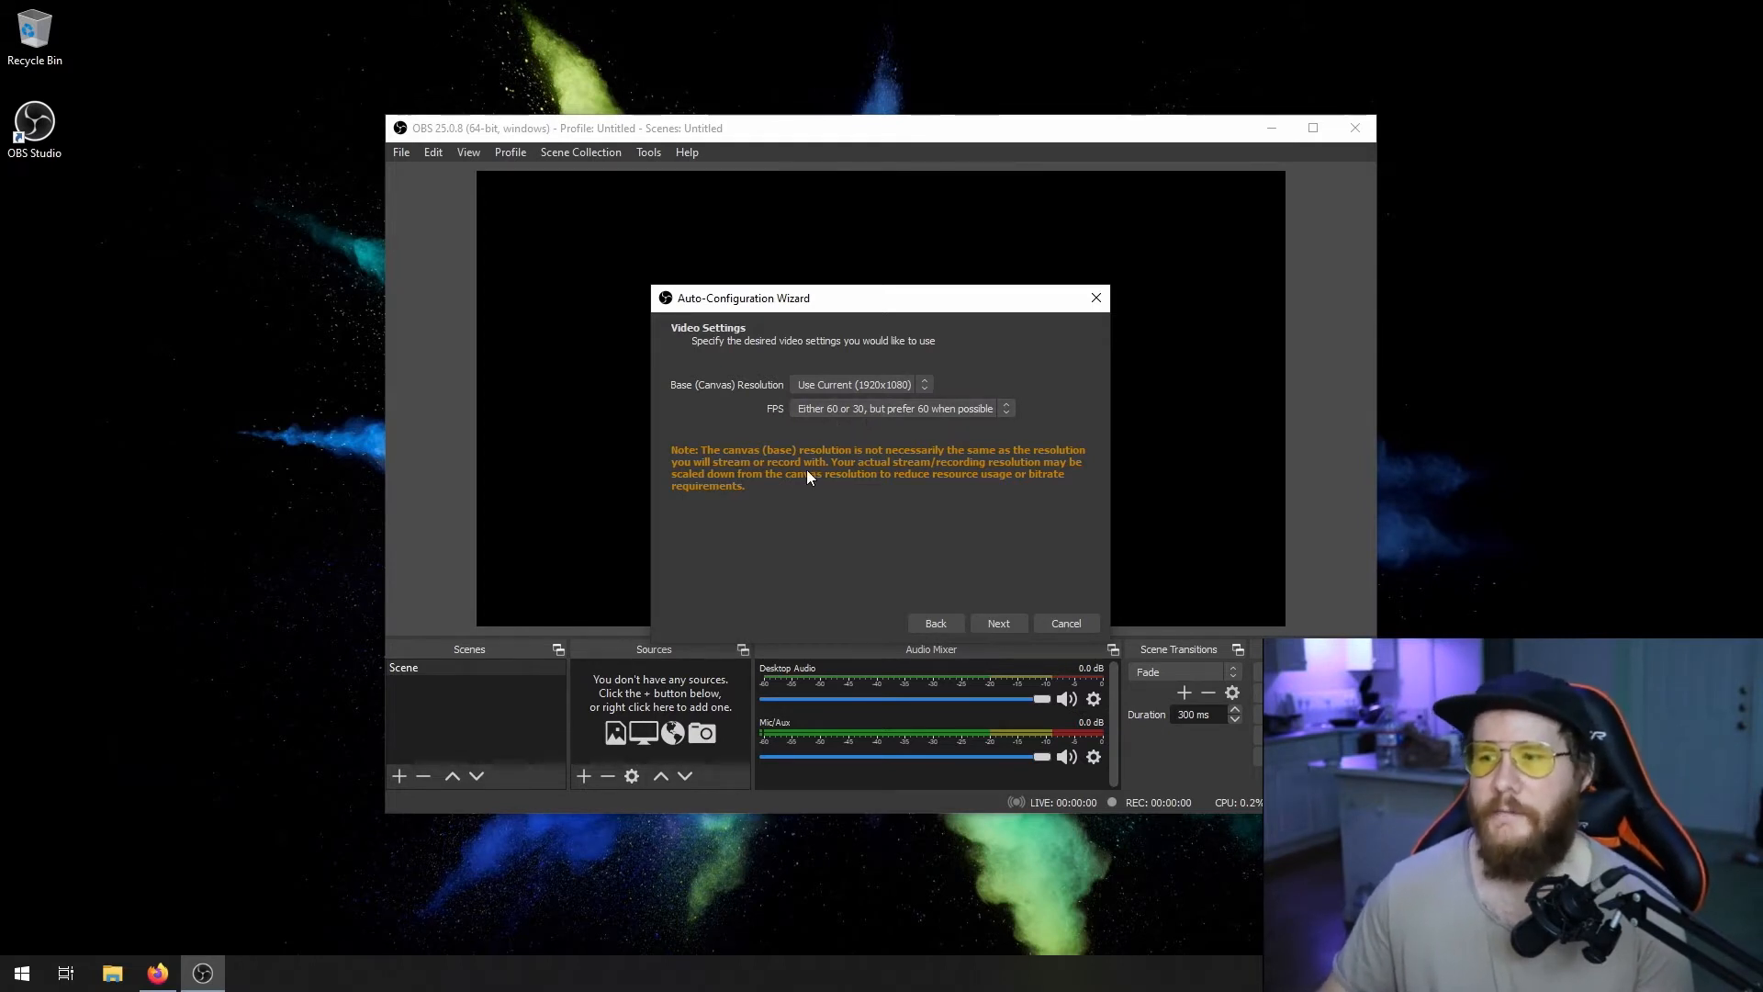
pyautogui.click(996, 624)
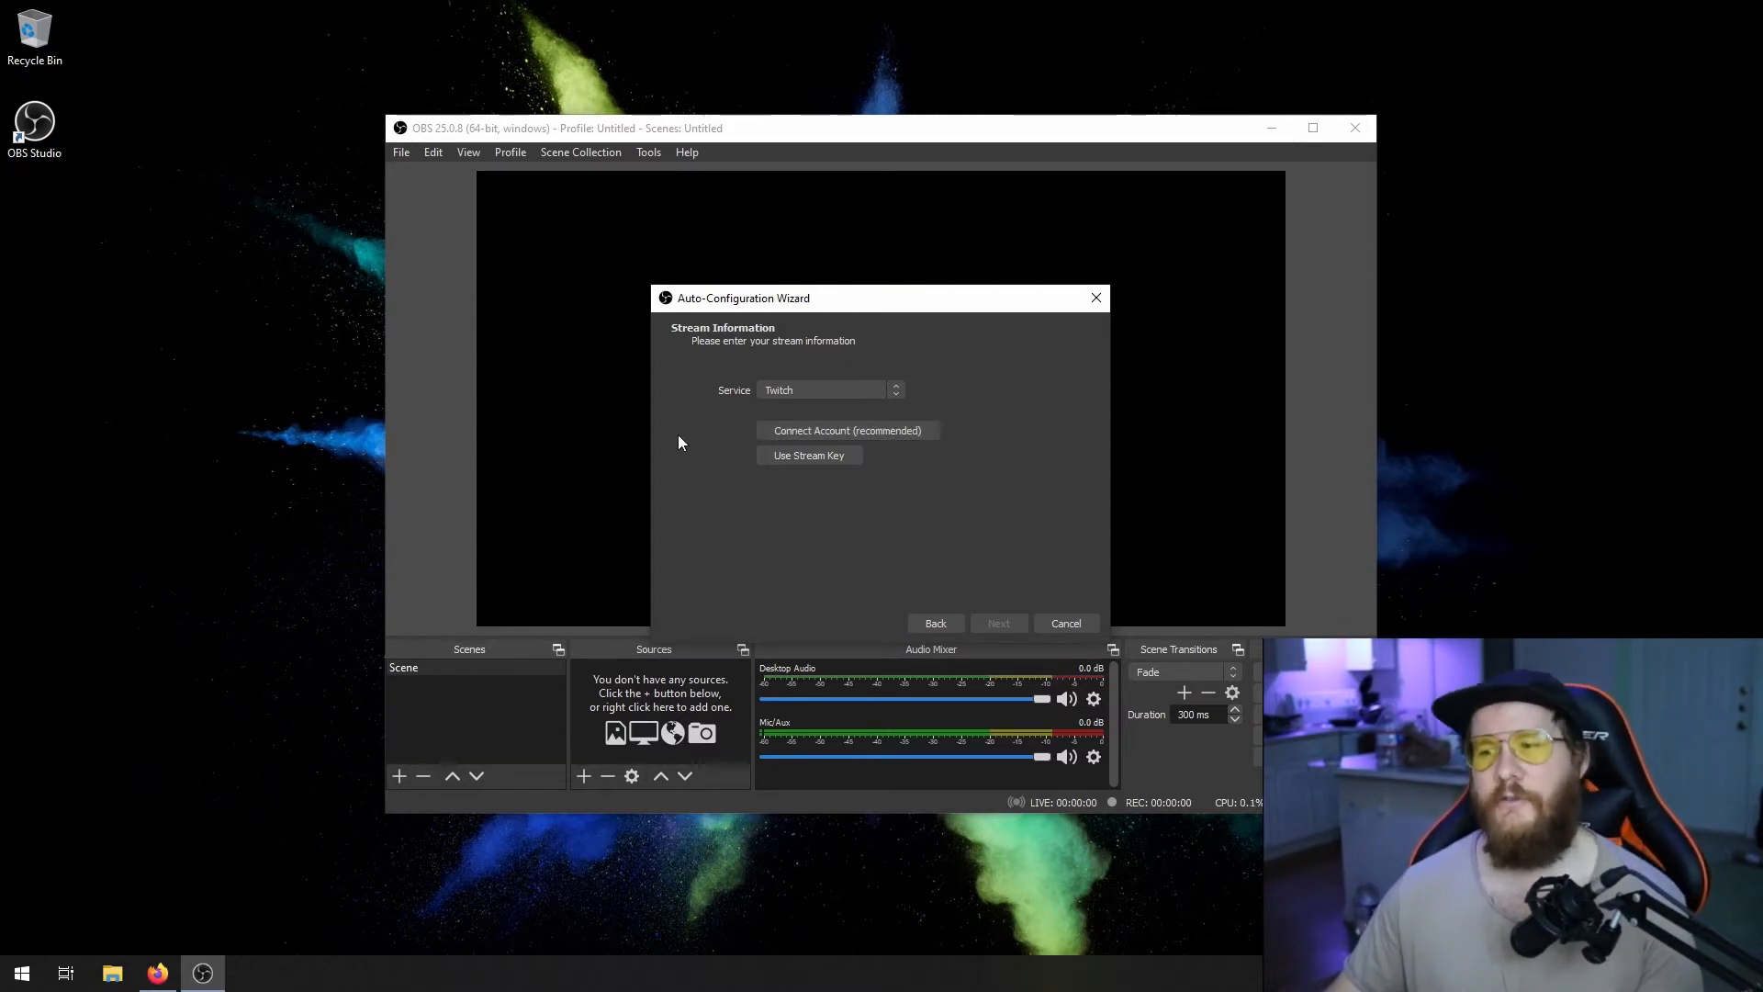
# - Choose Twitch as the streaming service and connect the account by logging in with its username and password
pyautogui.click(801, 389)
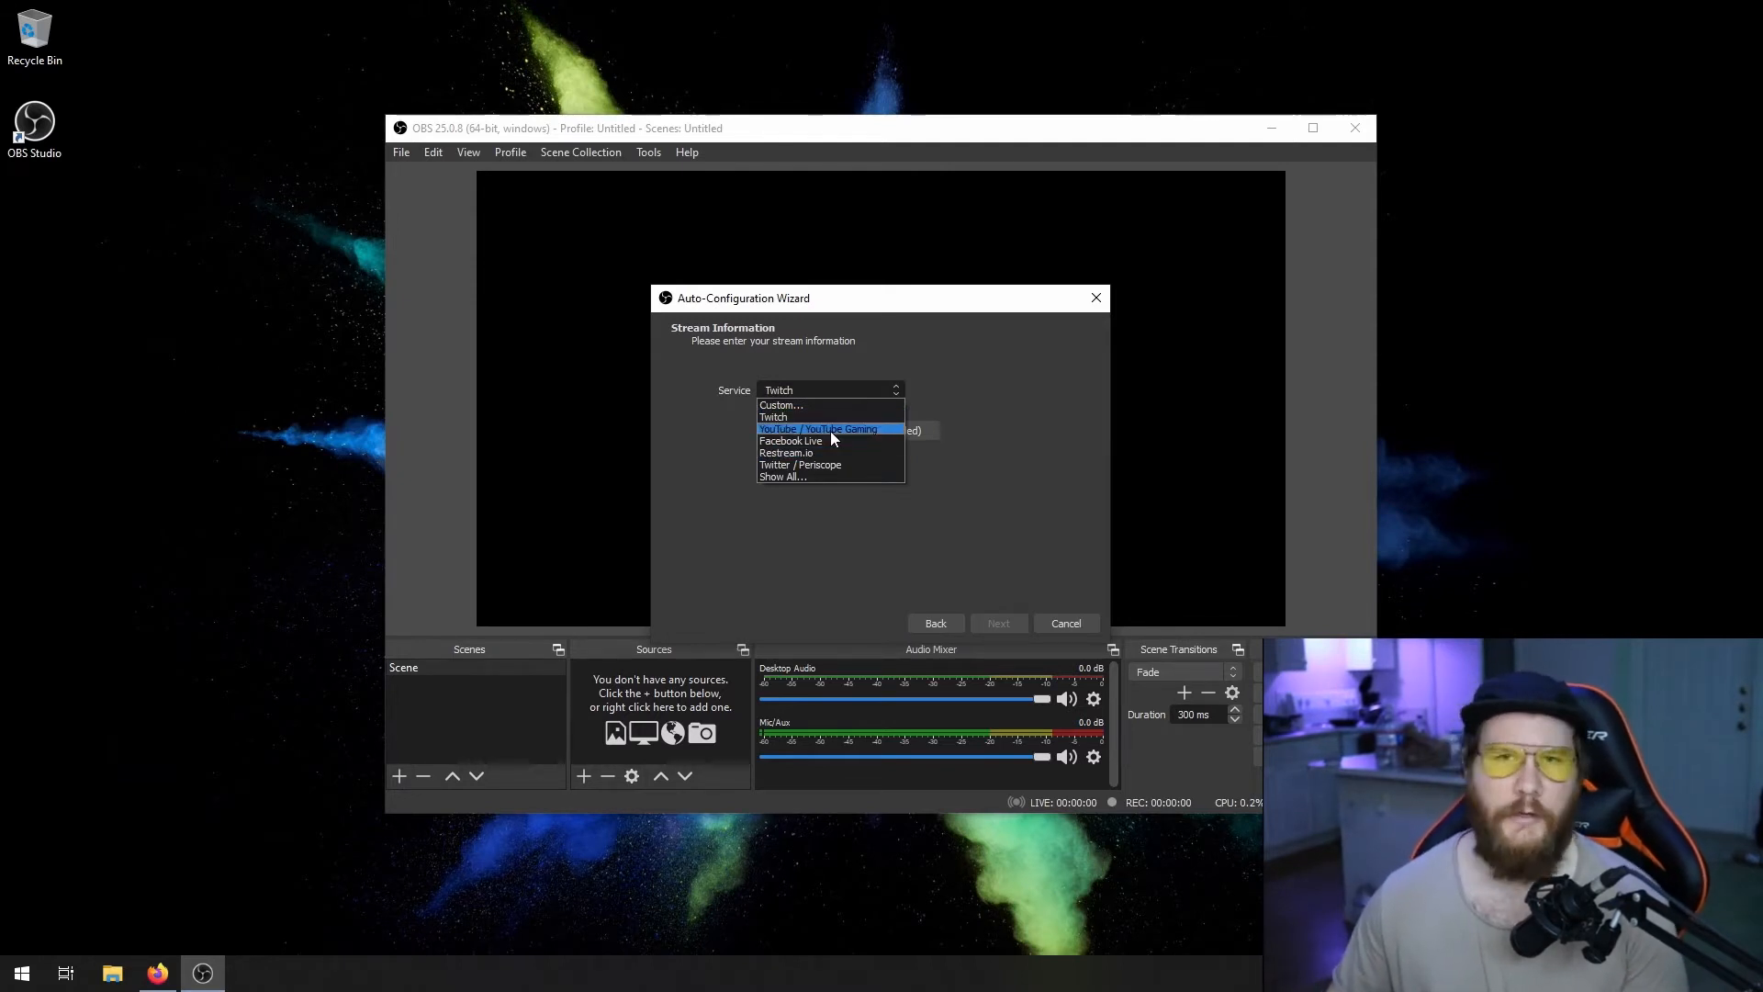
pyautogui.click(801, 418)
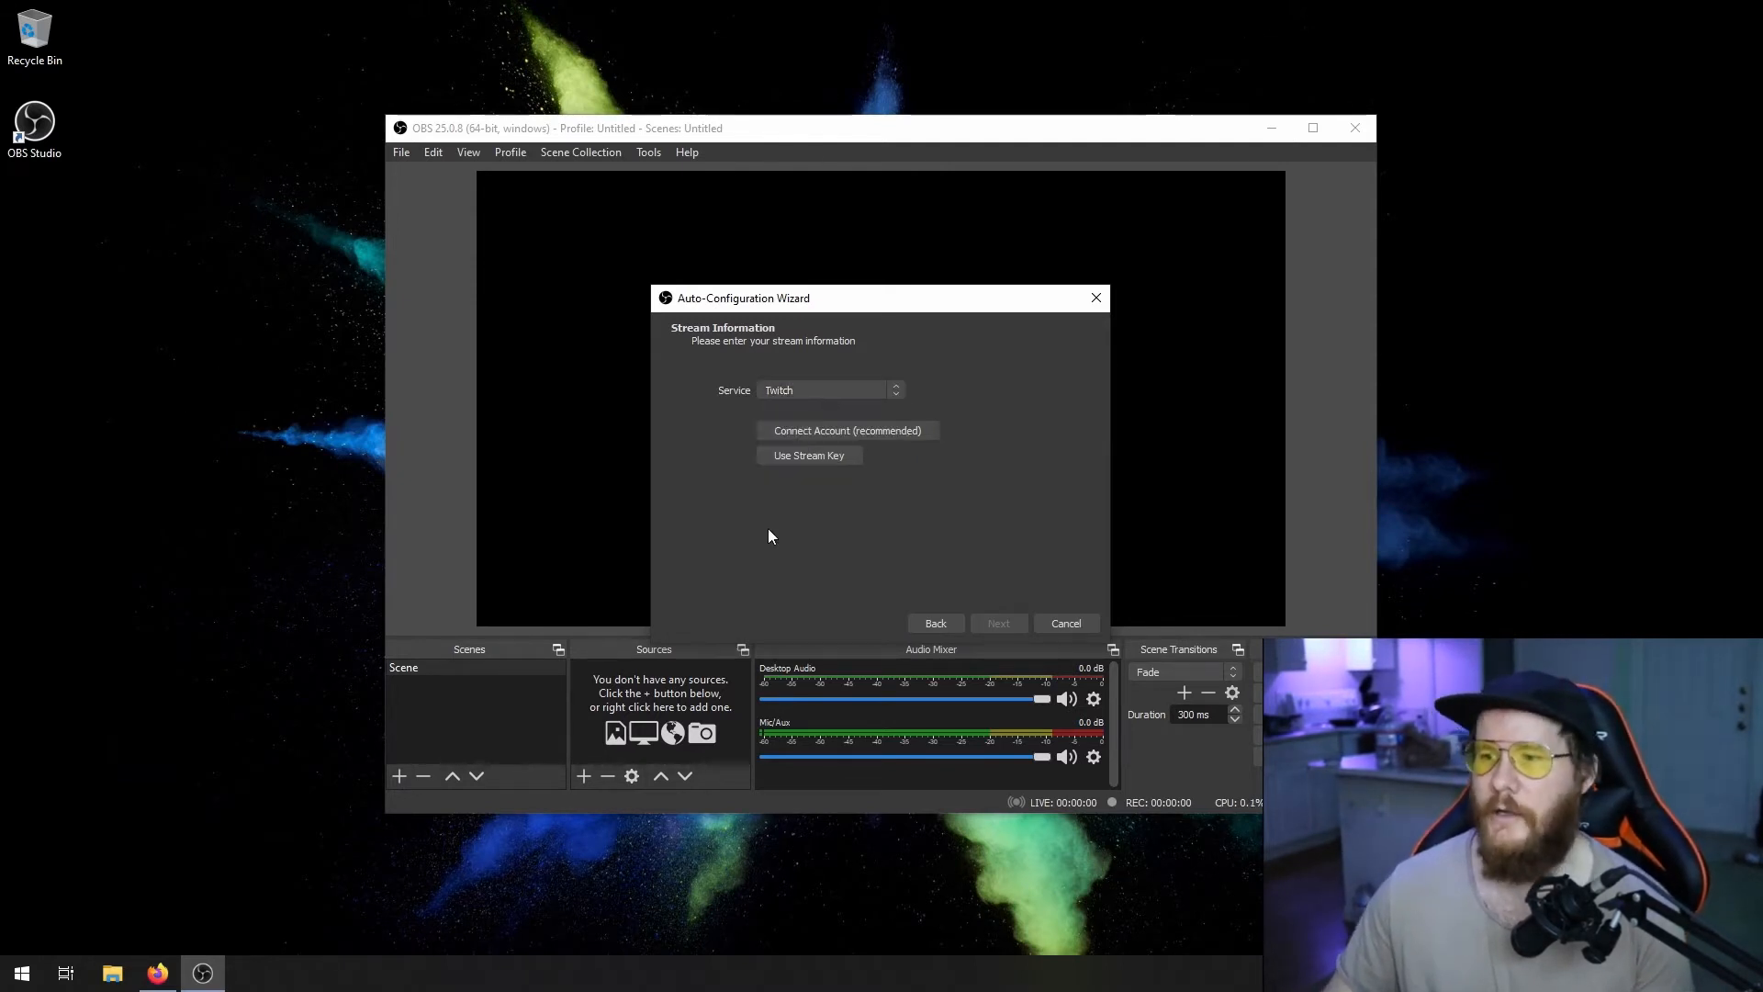
pyautogui.click(880, 432)
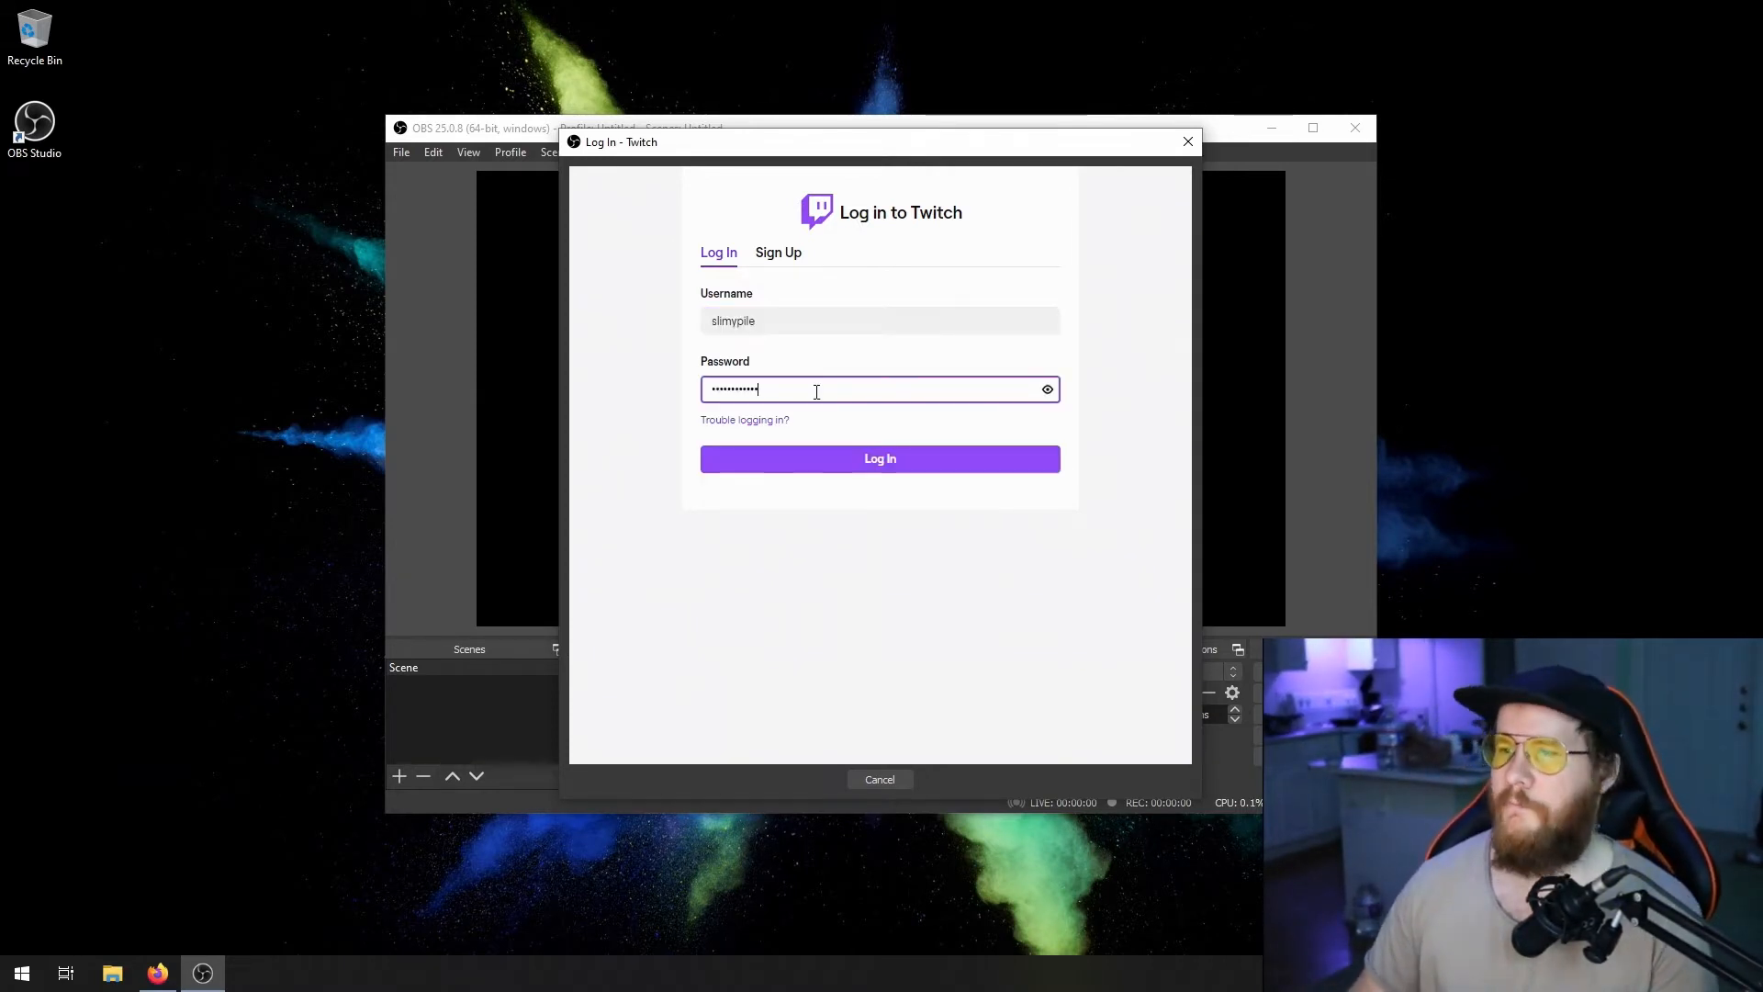
pyautogui.click(834, 461)
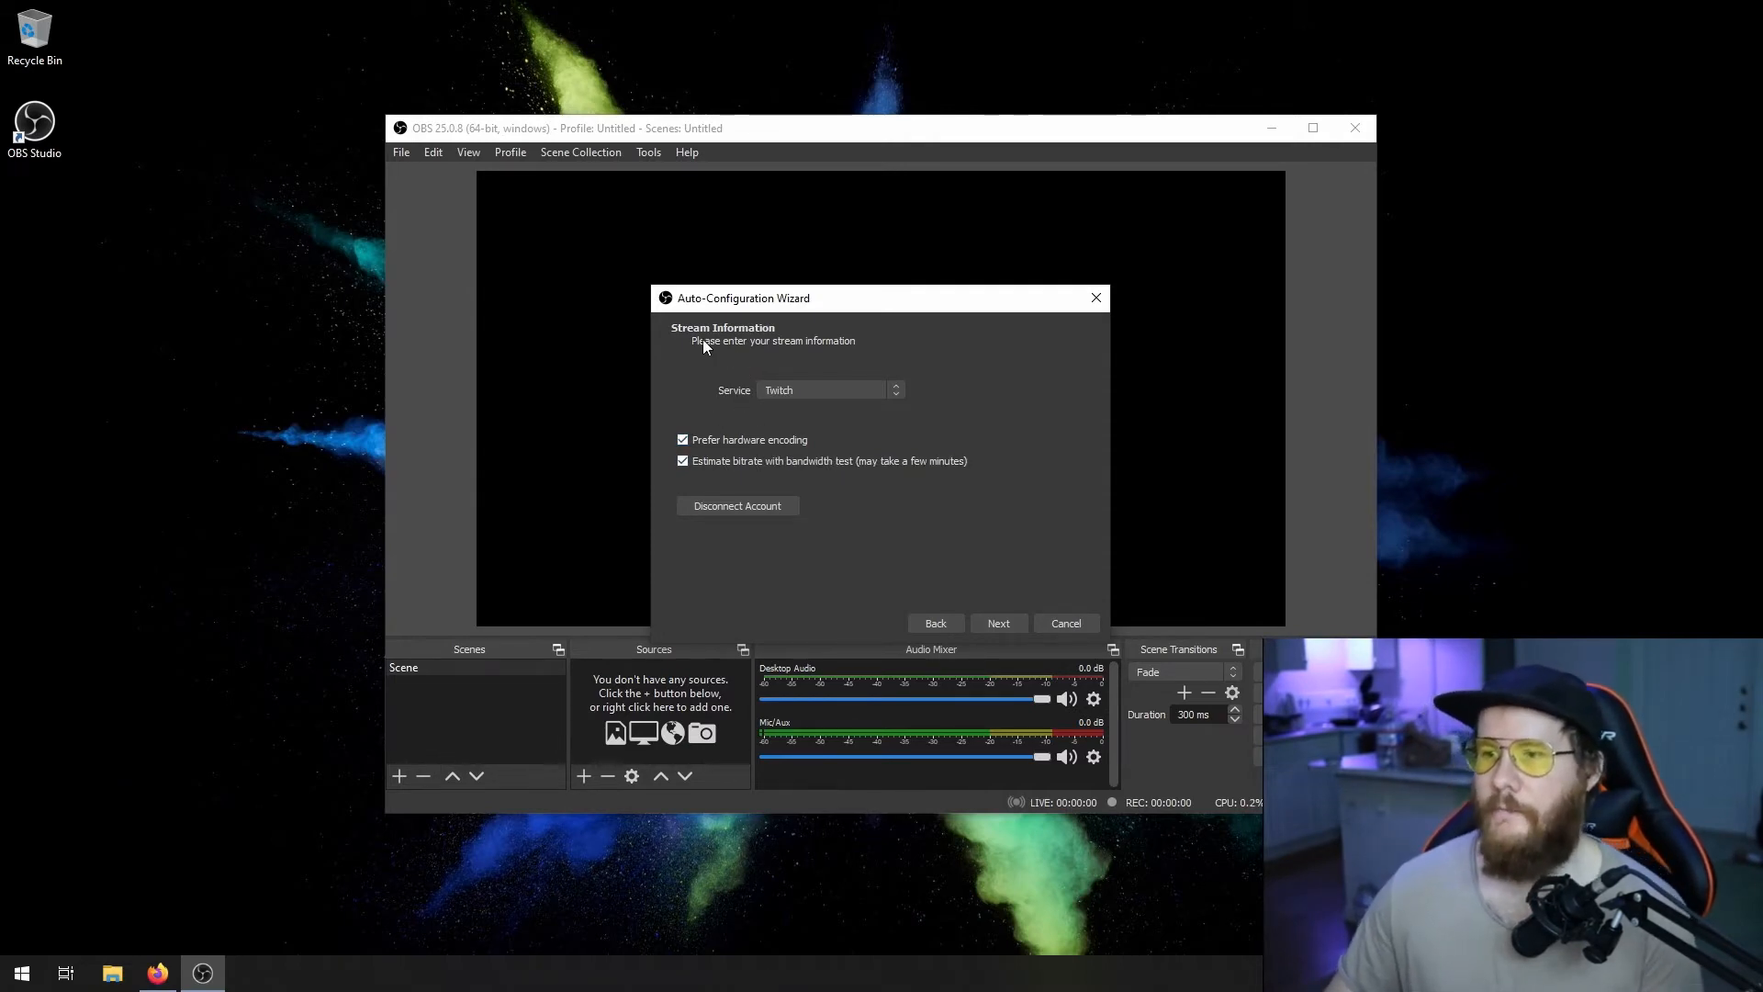
# - Run the wizard's test with hardware encoding preferred and bitrate estimation enabled, and apply the recommended settings
pyautogui.click(1016, 622)
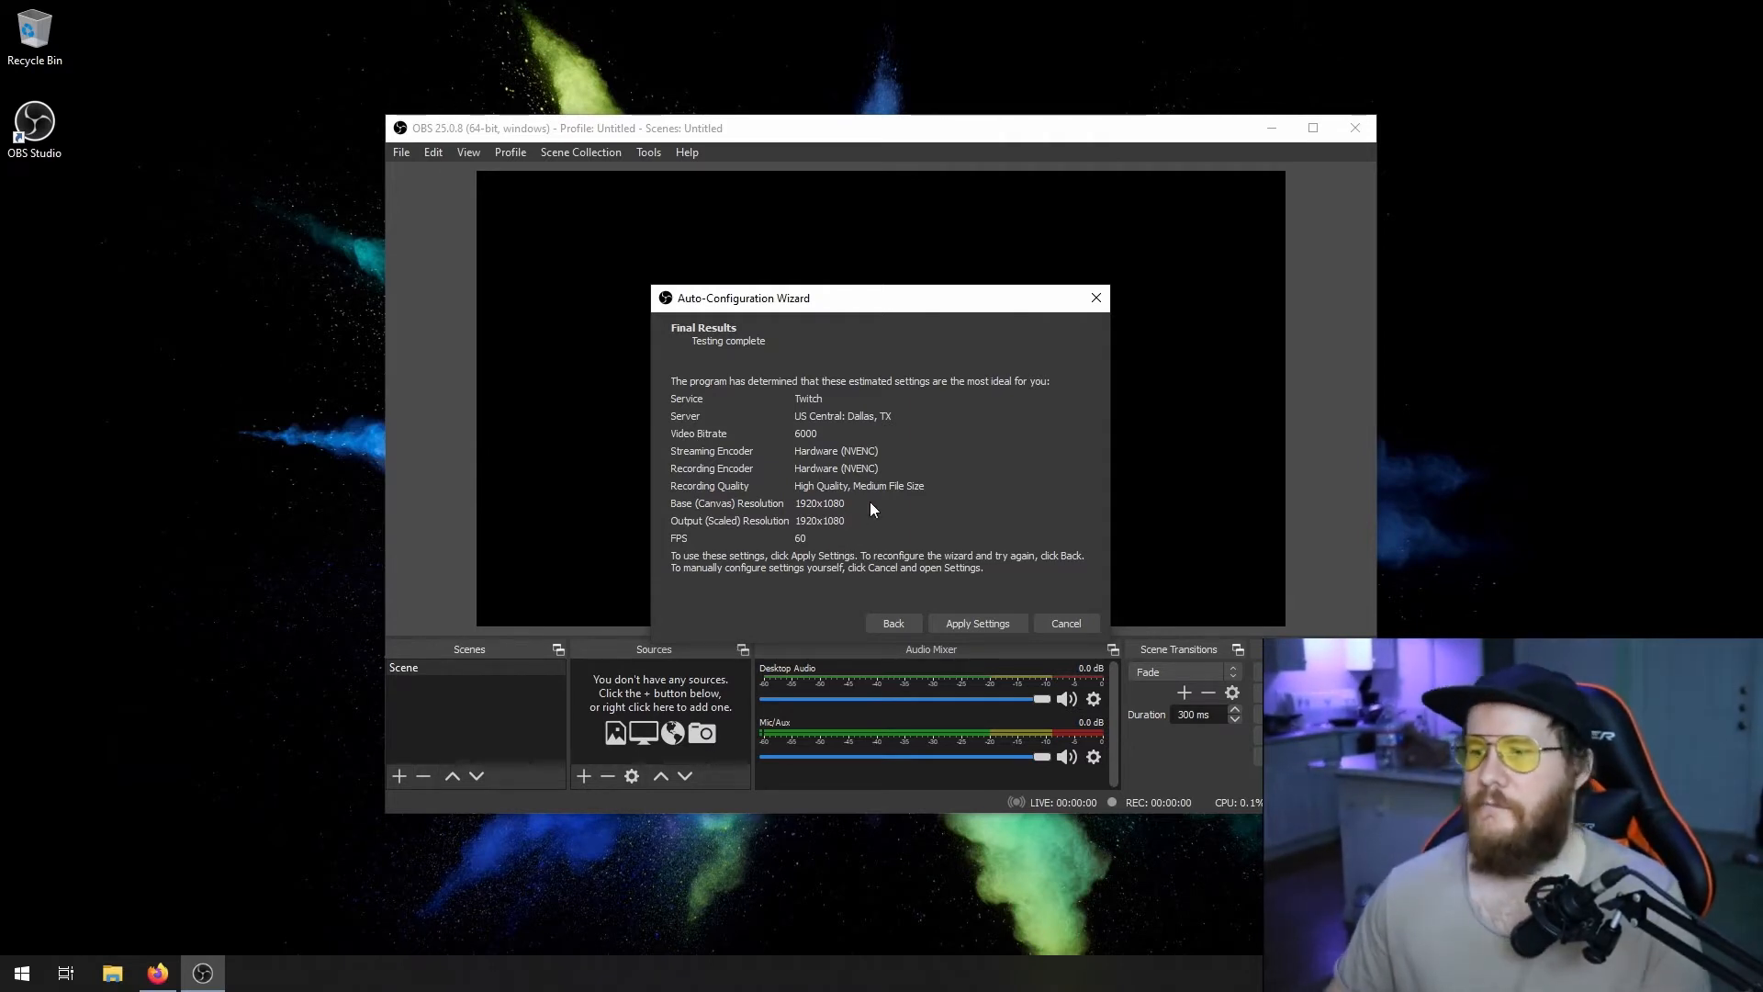
pyautogui.click(979, 626)
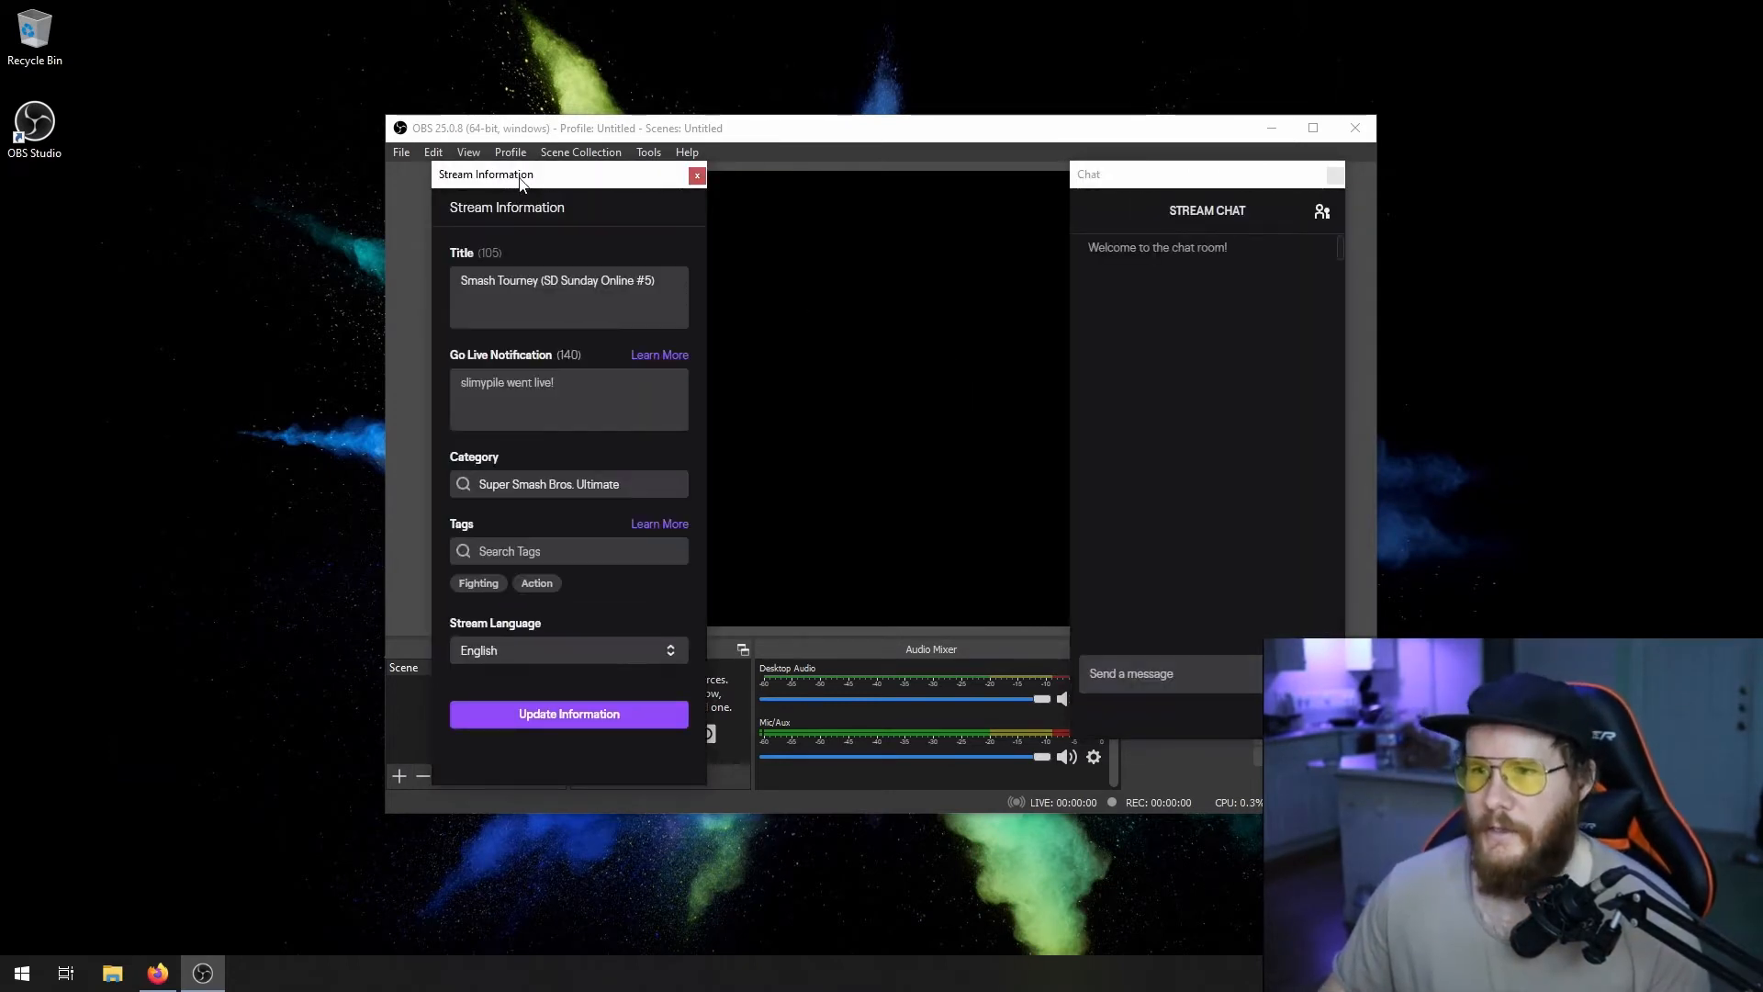
# - Move the floating Stream Information and Chat windows off the preview, one to each side of the OBS window
pyautogui.moveTo(489, 174); pyautogui.dragTo(182, 140)
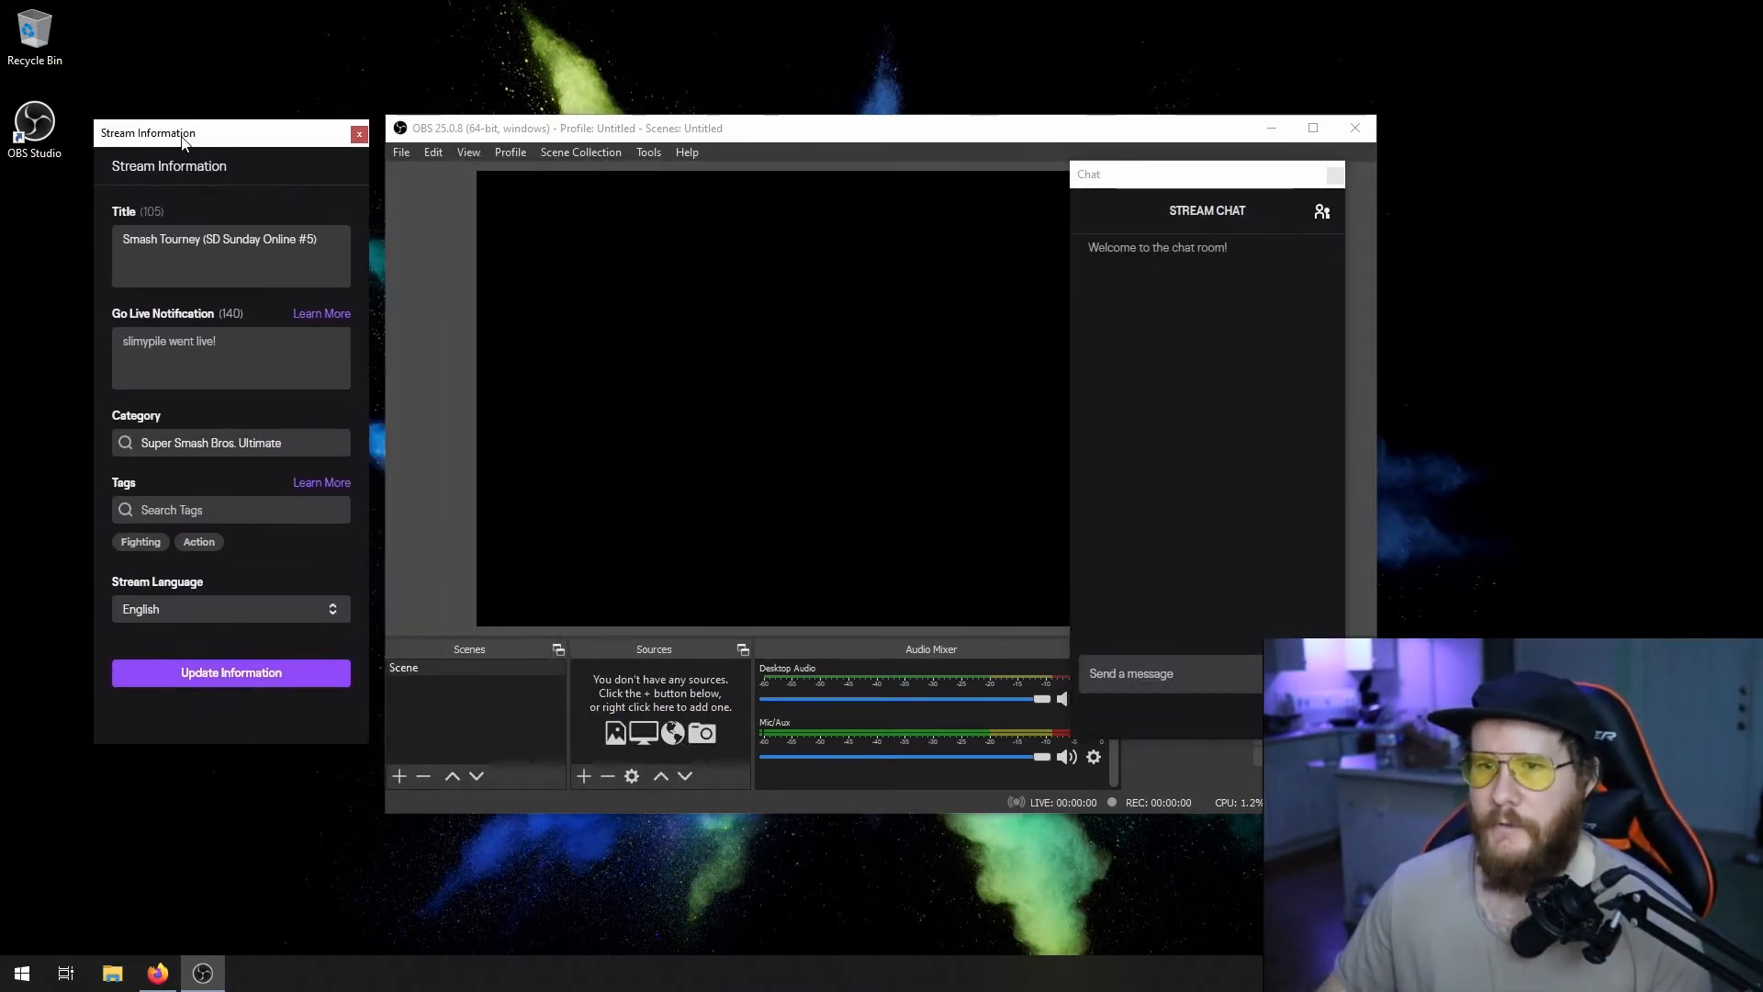
pyautogui.moveTo(1083, 174); pyautogui.dragTo(1443, 146)
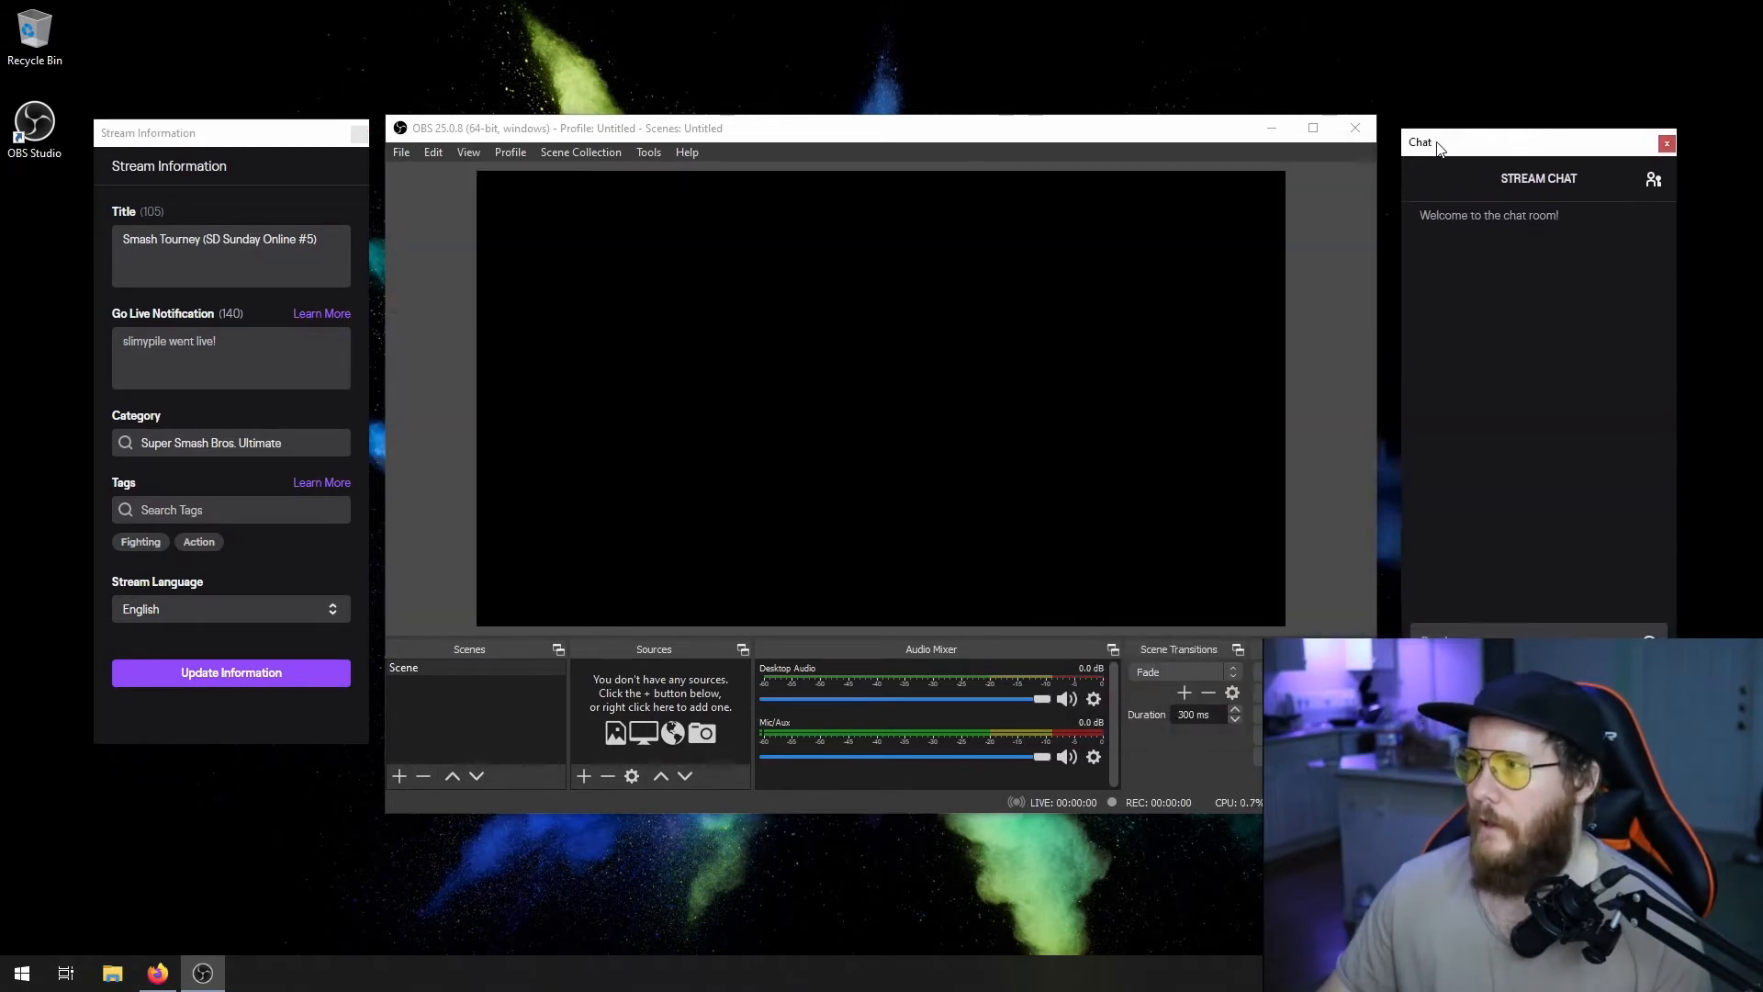
pyautogui.moveTo(272, 135); pyautogui.dragTo(274, 128)
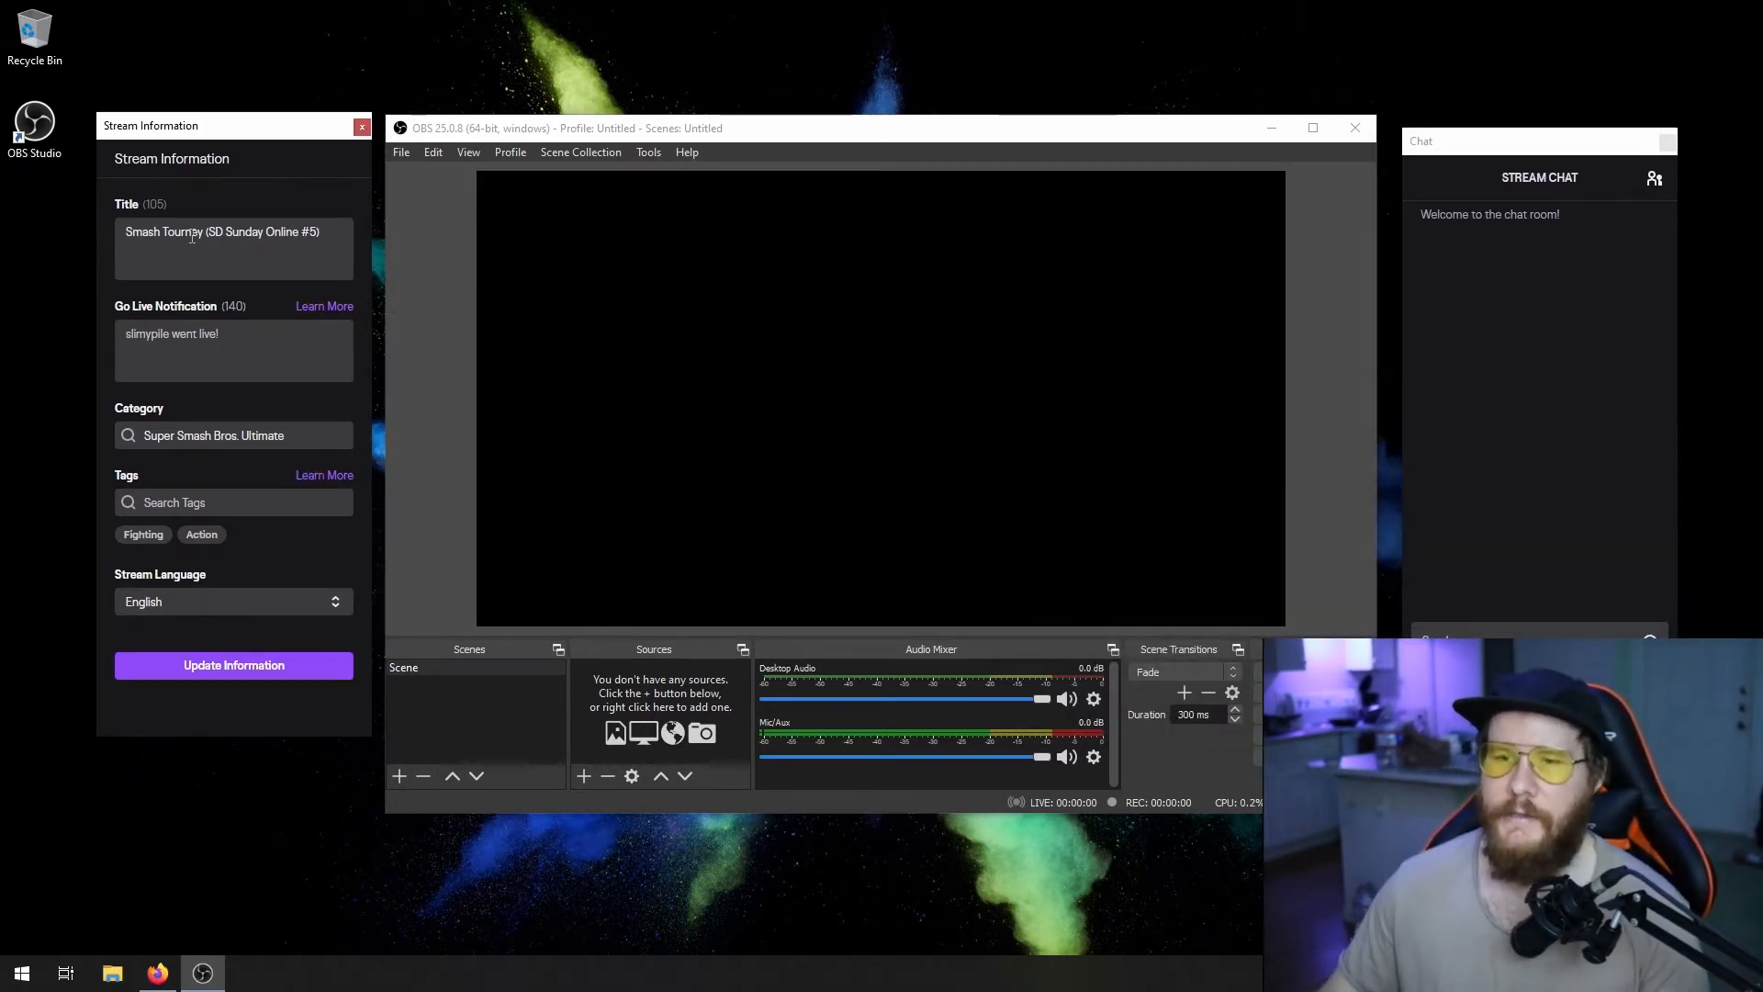
# - Replace the stream title with "My First Stream" in the Stream Information window
pyautogui.click(275, 234)
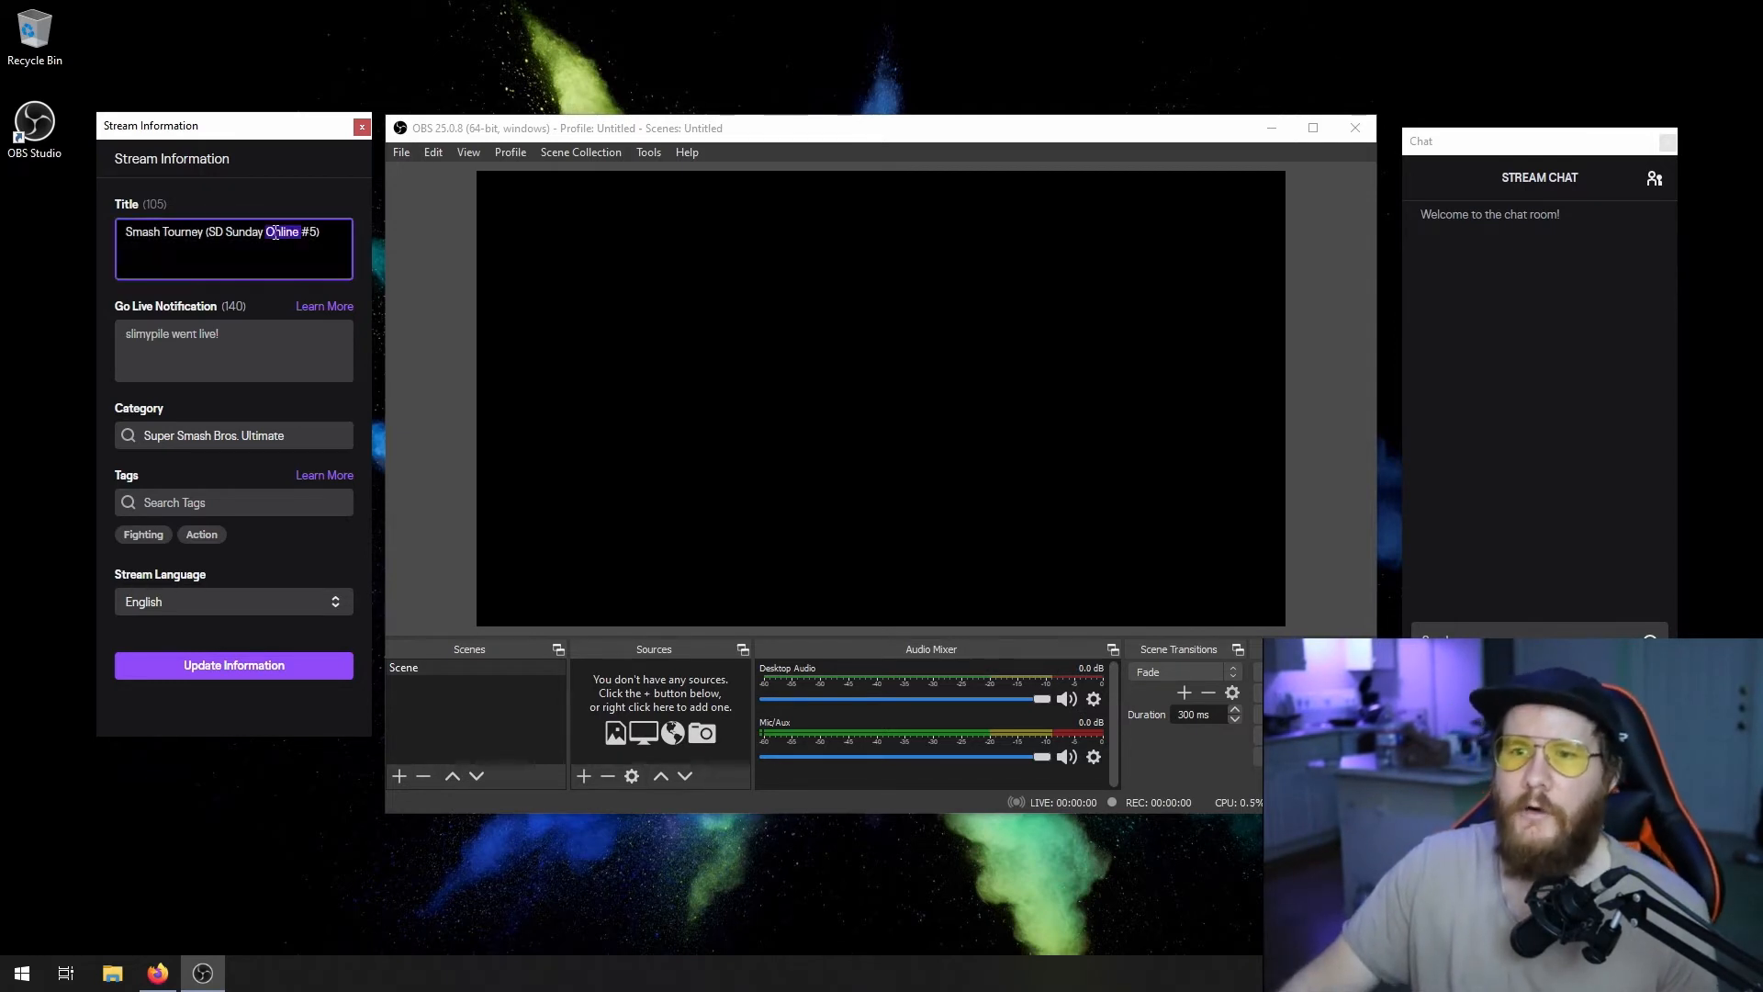
pyautogui.hotkey('ctrl', 'a')
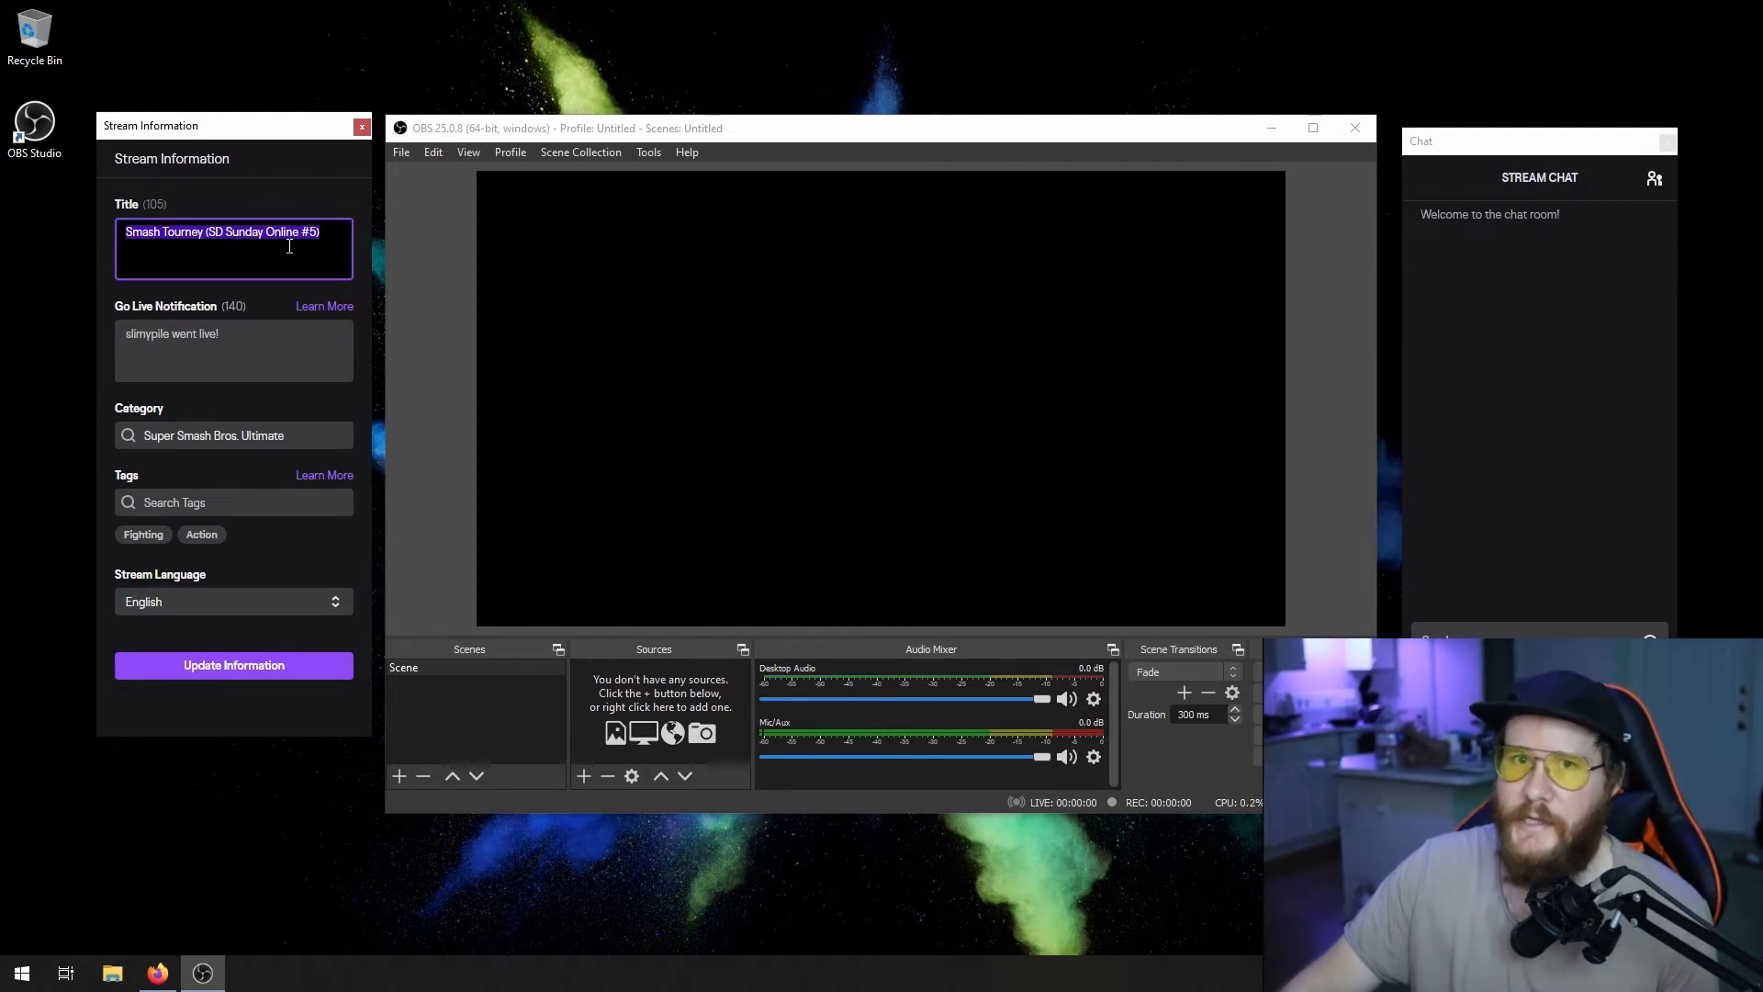
pyautogui.press('BackSpace')
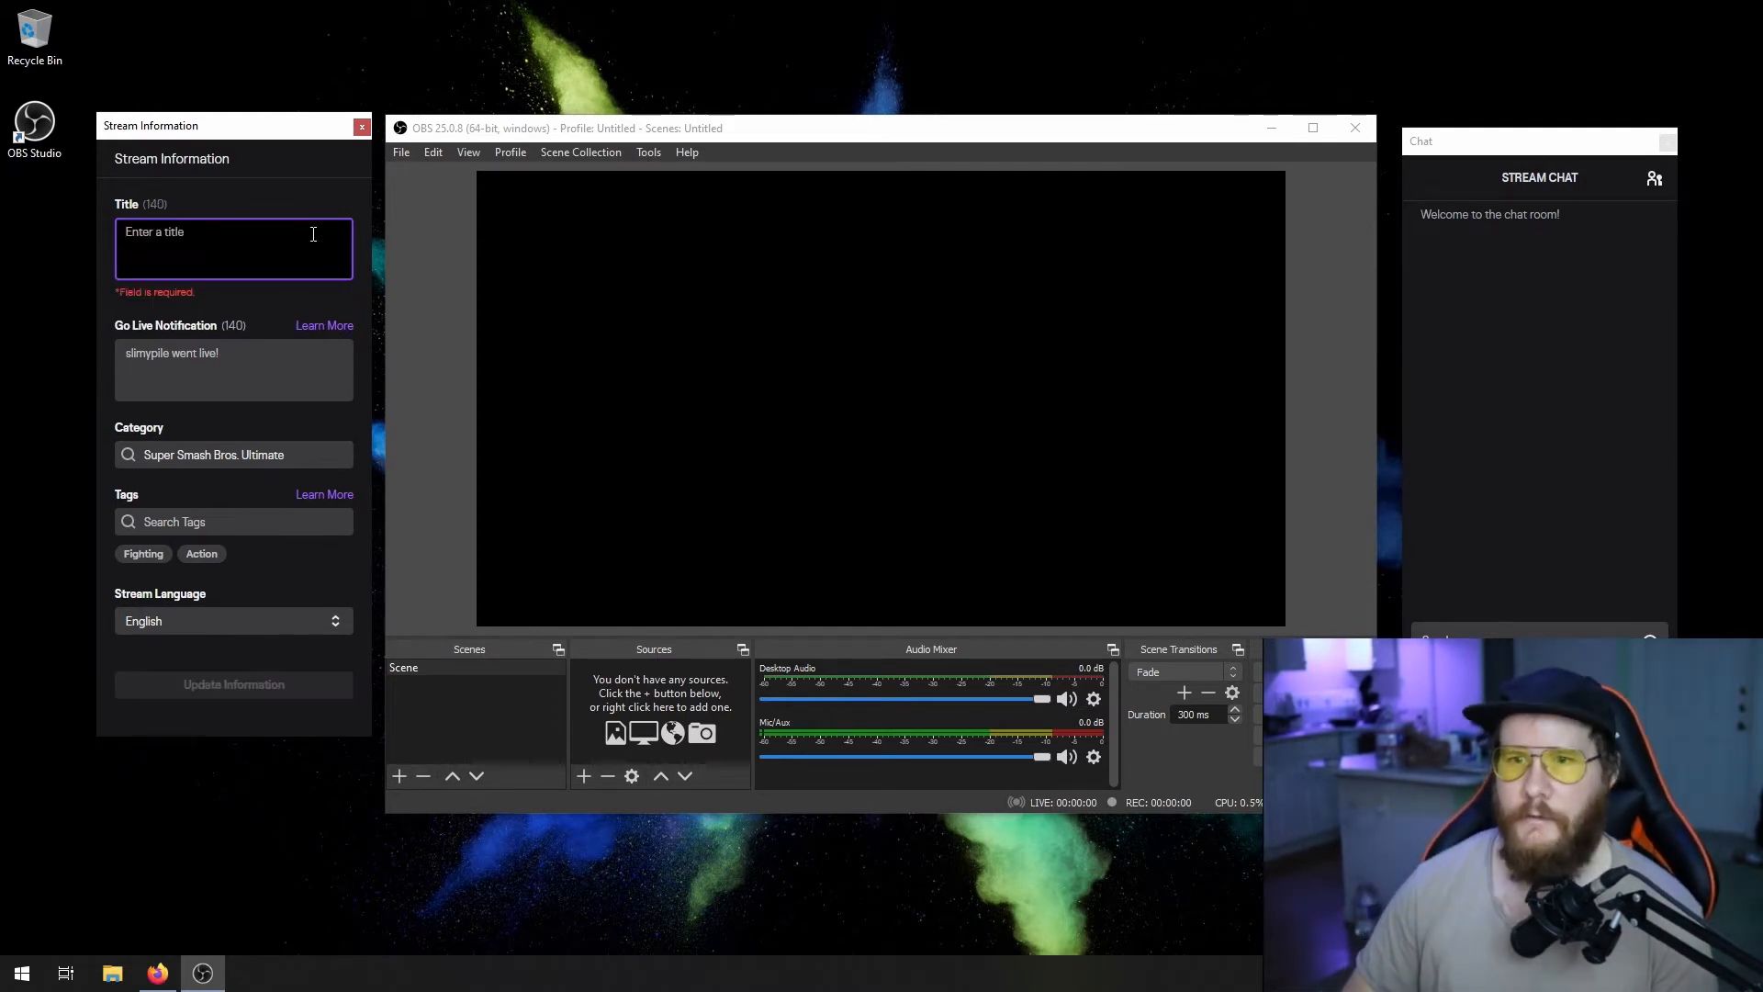
pyautogui.write('My')
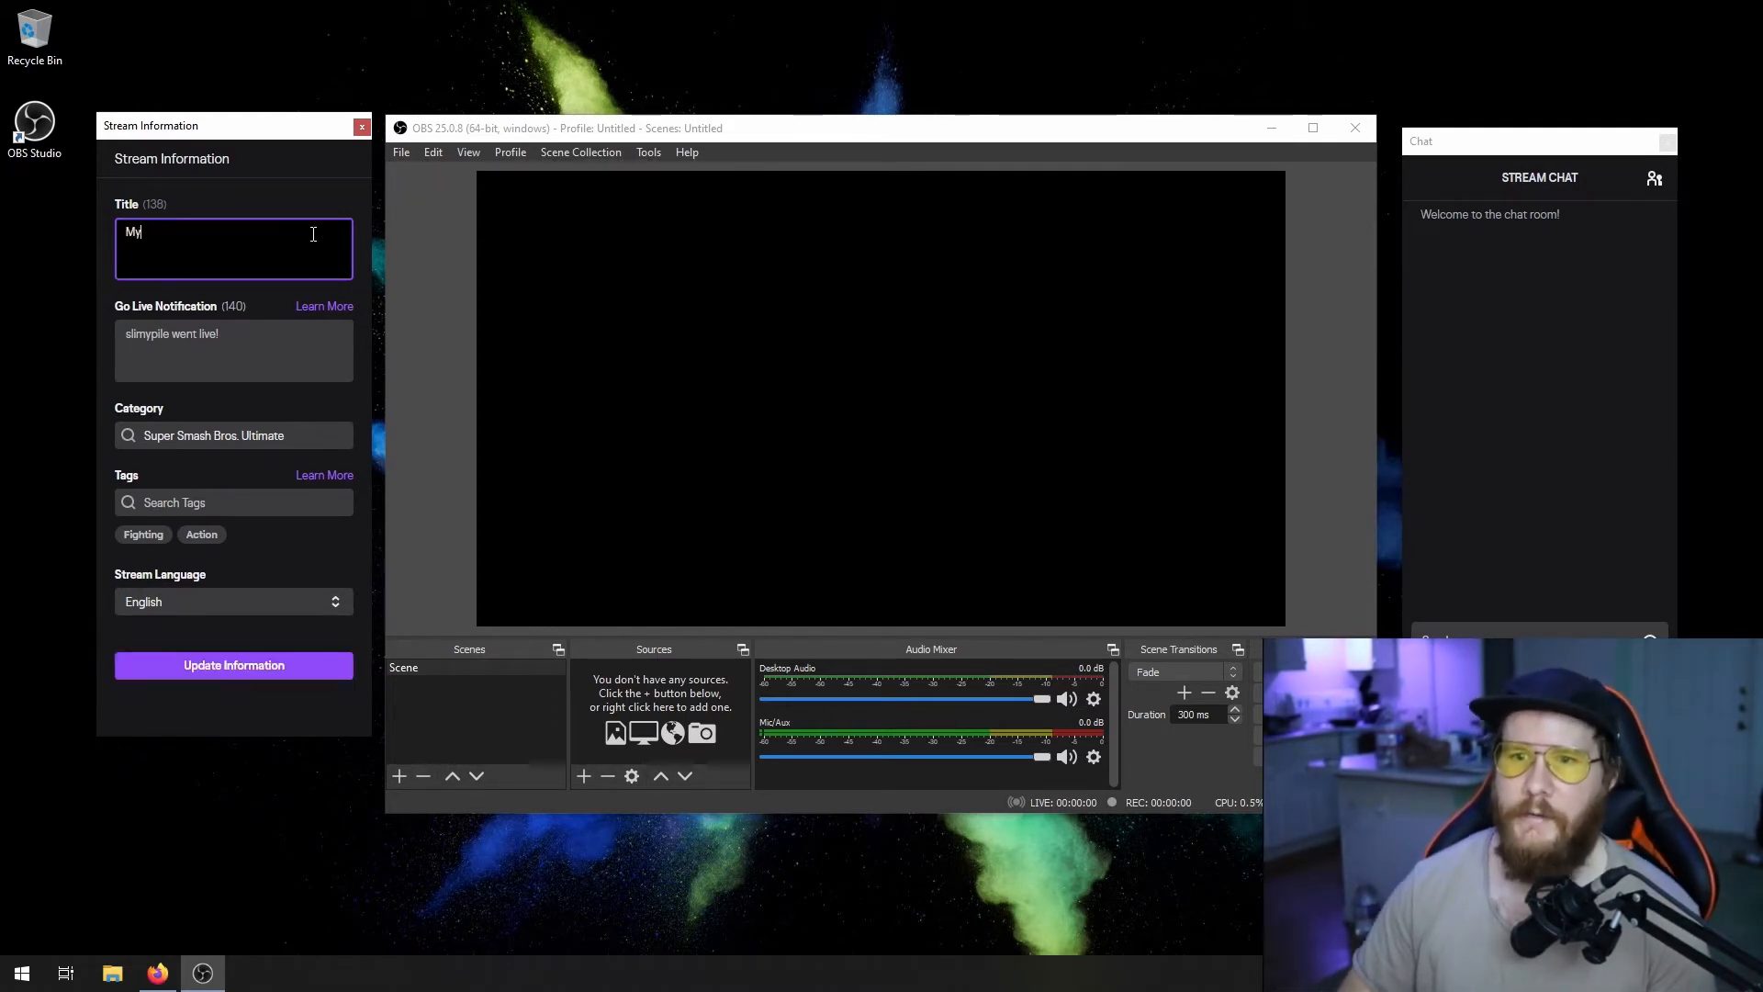
pyautogui.write(' First Stream')
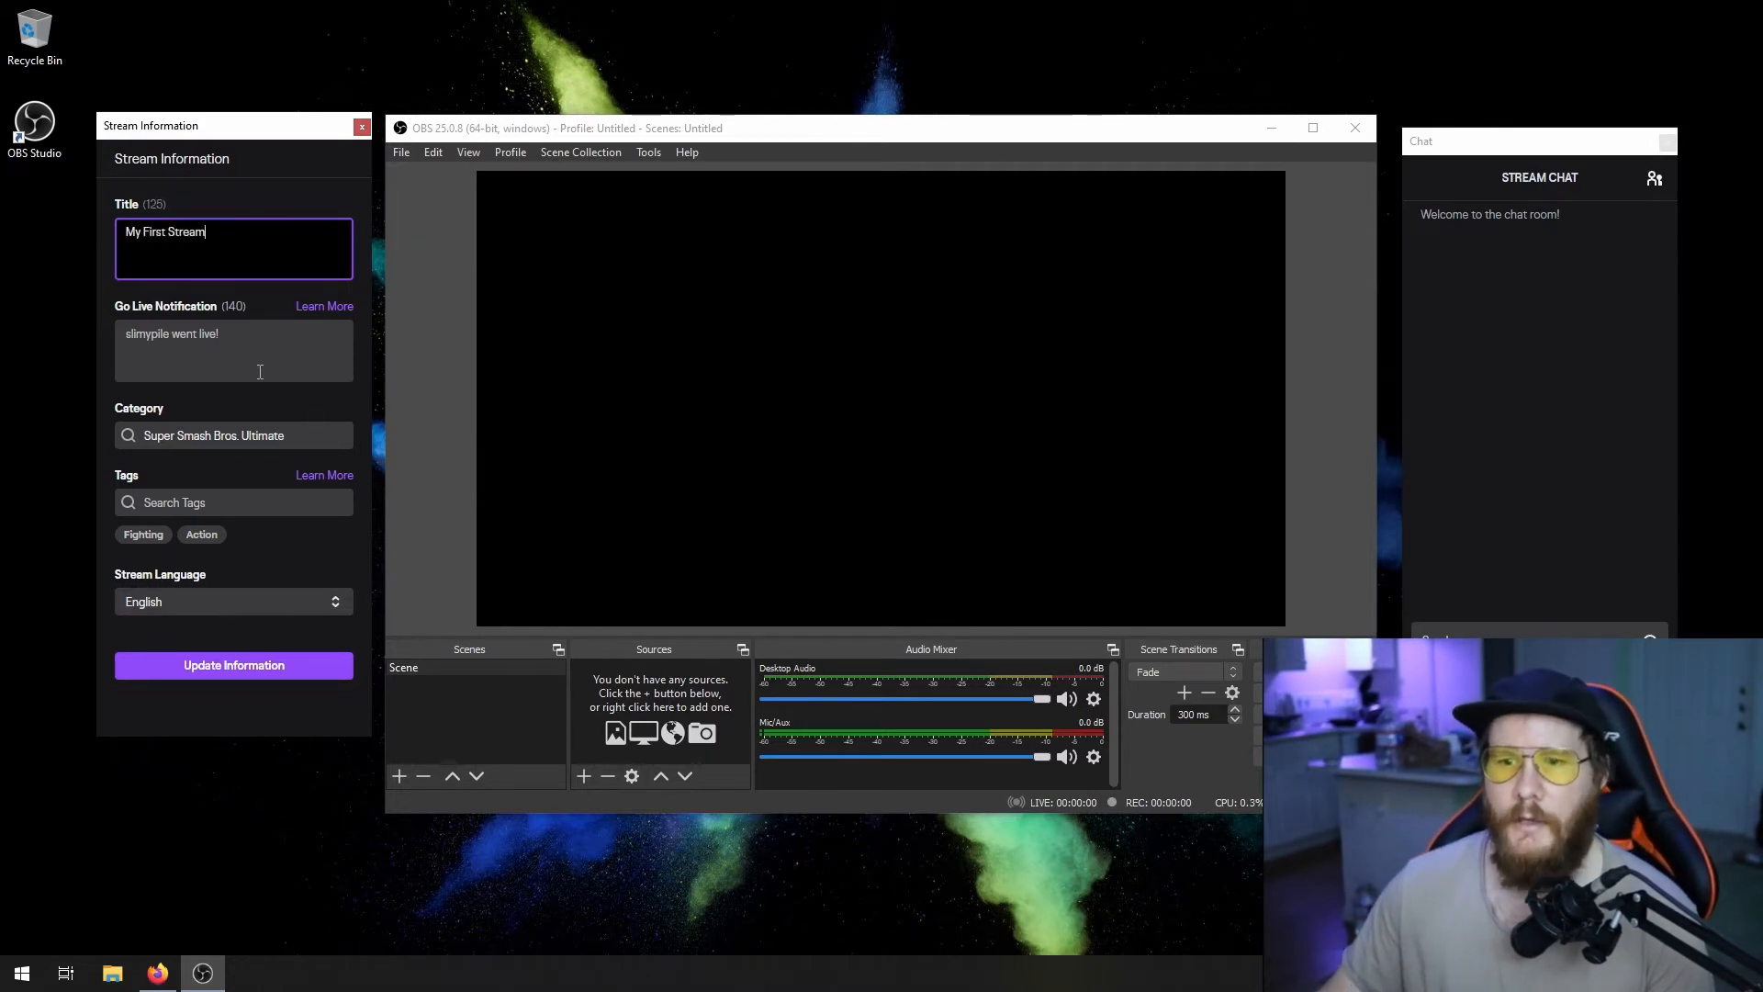
# - Change the stream category to Just Chatting
pyautogui.click(220, 435)
pyautogui.tripleClick(226, 437)
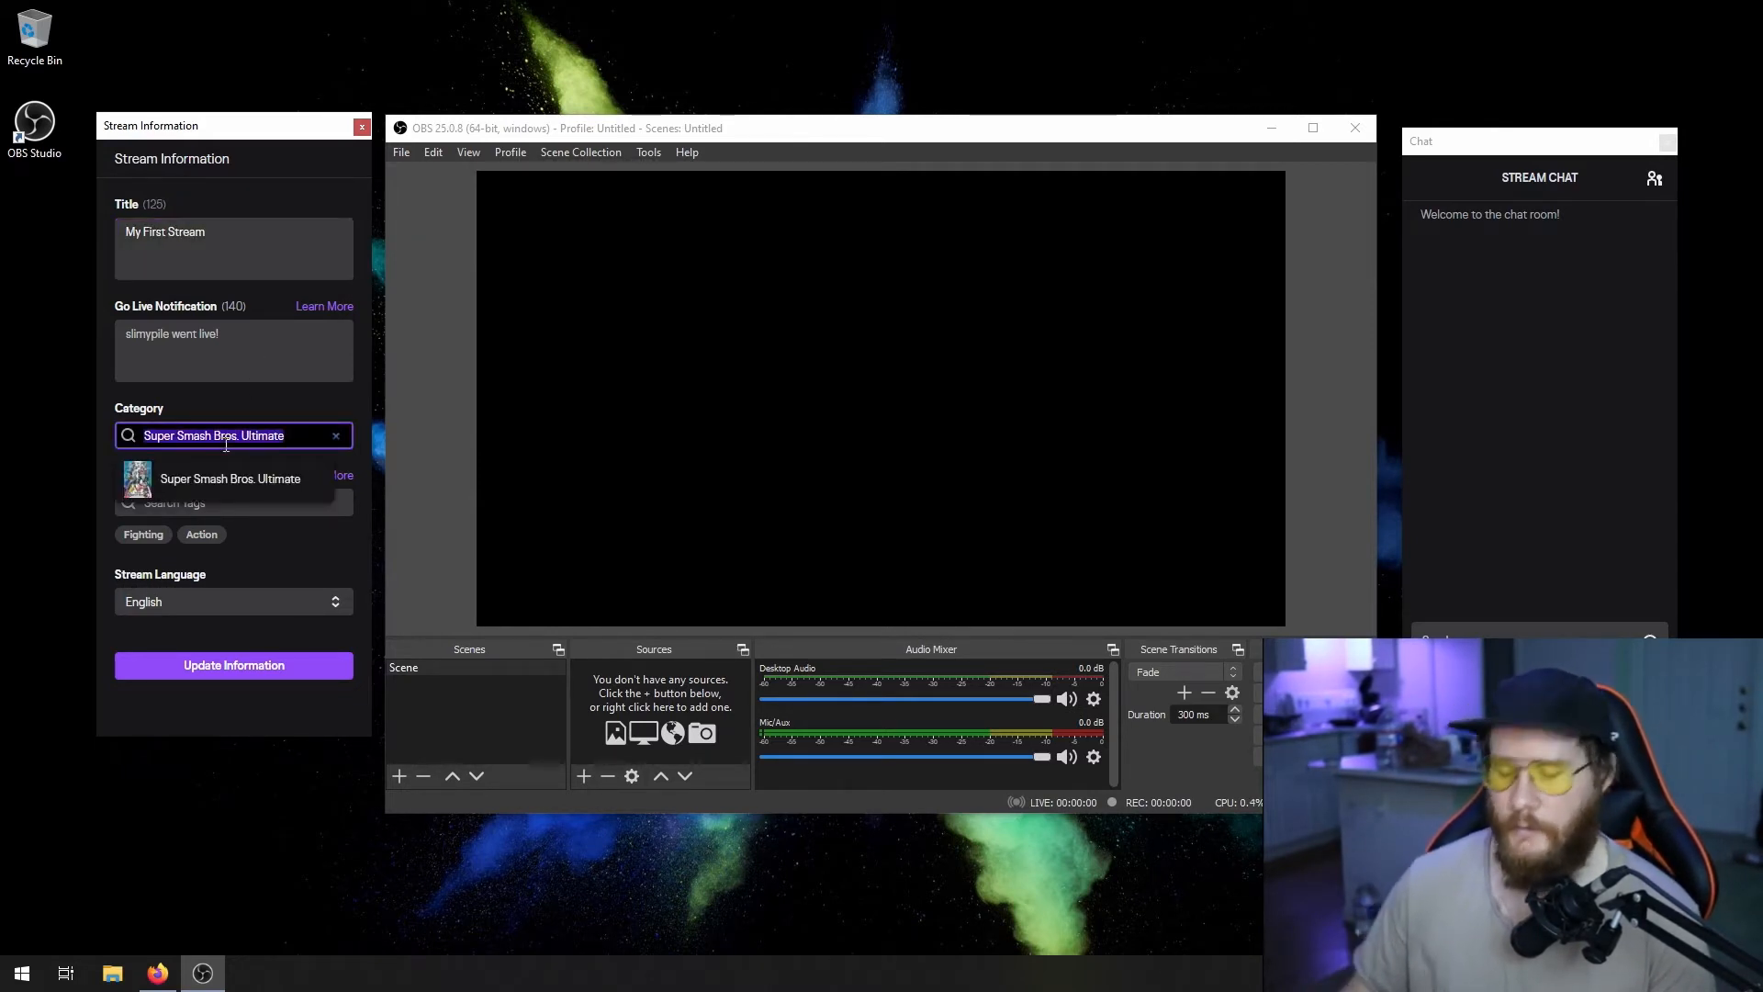
pyautogui.write('Just Chat')
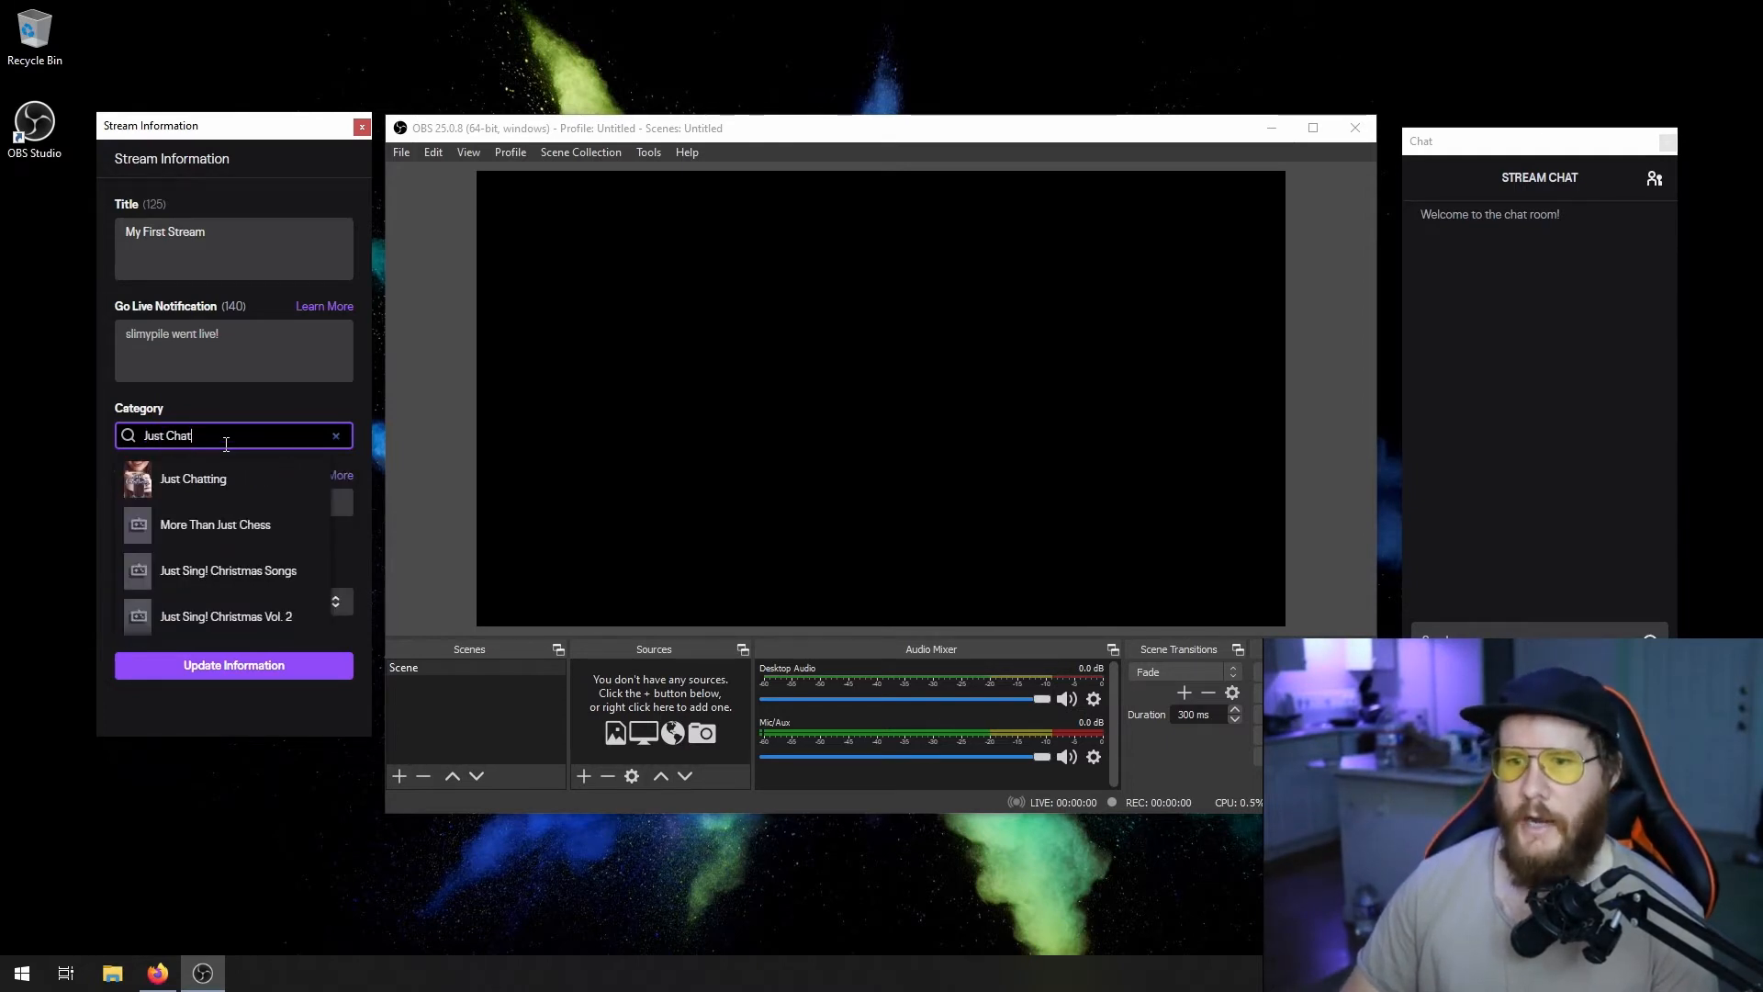
pyautogui.write('ting')
pyautogui.click(188, 478)
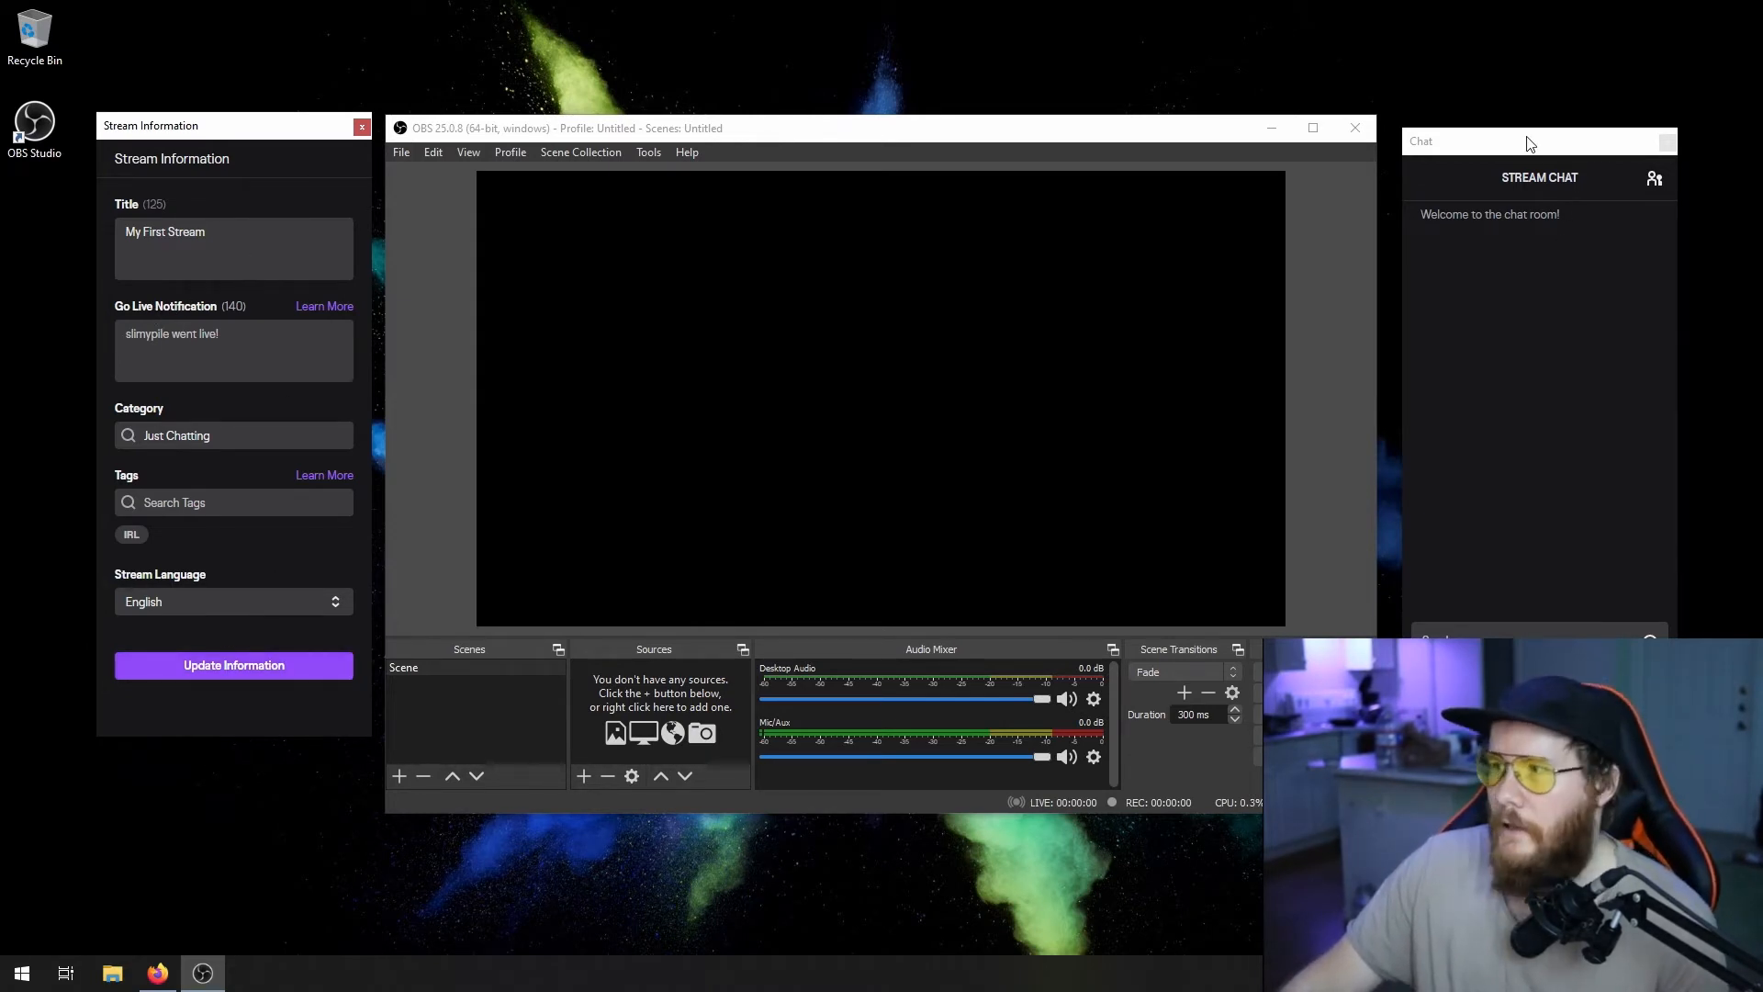
# - Move the Chat window slightly to line up with the OBS window and activate its message field
pyautogui.moveTo(1530, 143)
pyautogui.mouseDown()
pyautogui.moveTo(1504, 126)
pyautogui.moveTo(1558, 126)
pyautogui.moveTo(1522, 131)
pyautogui.mouseUp()
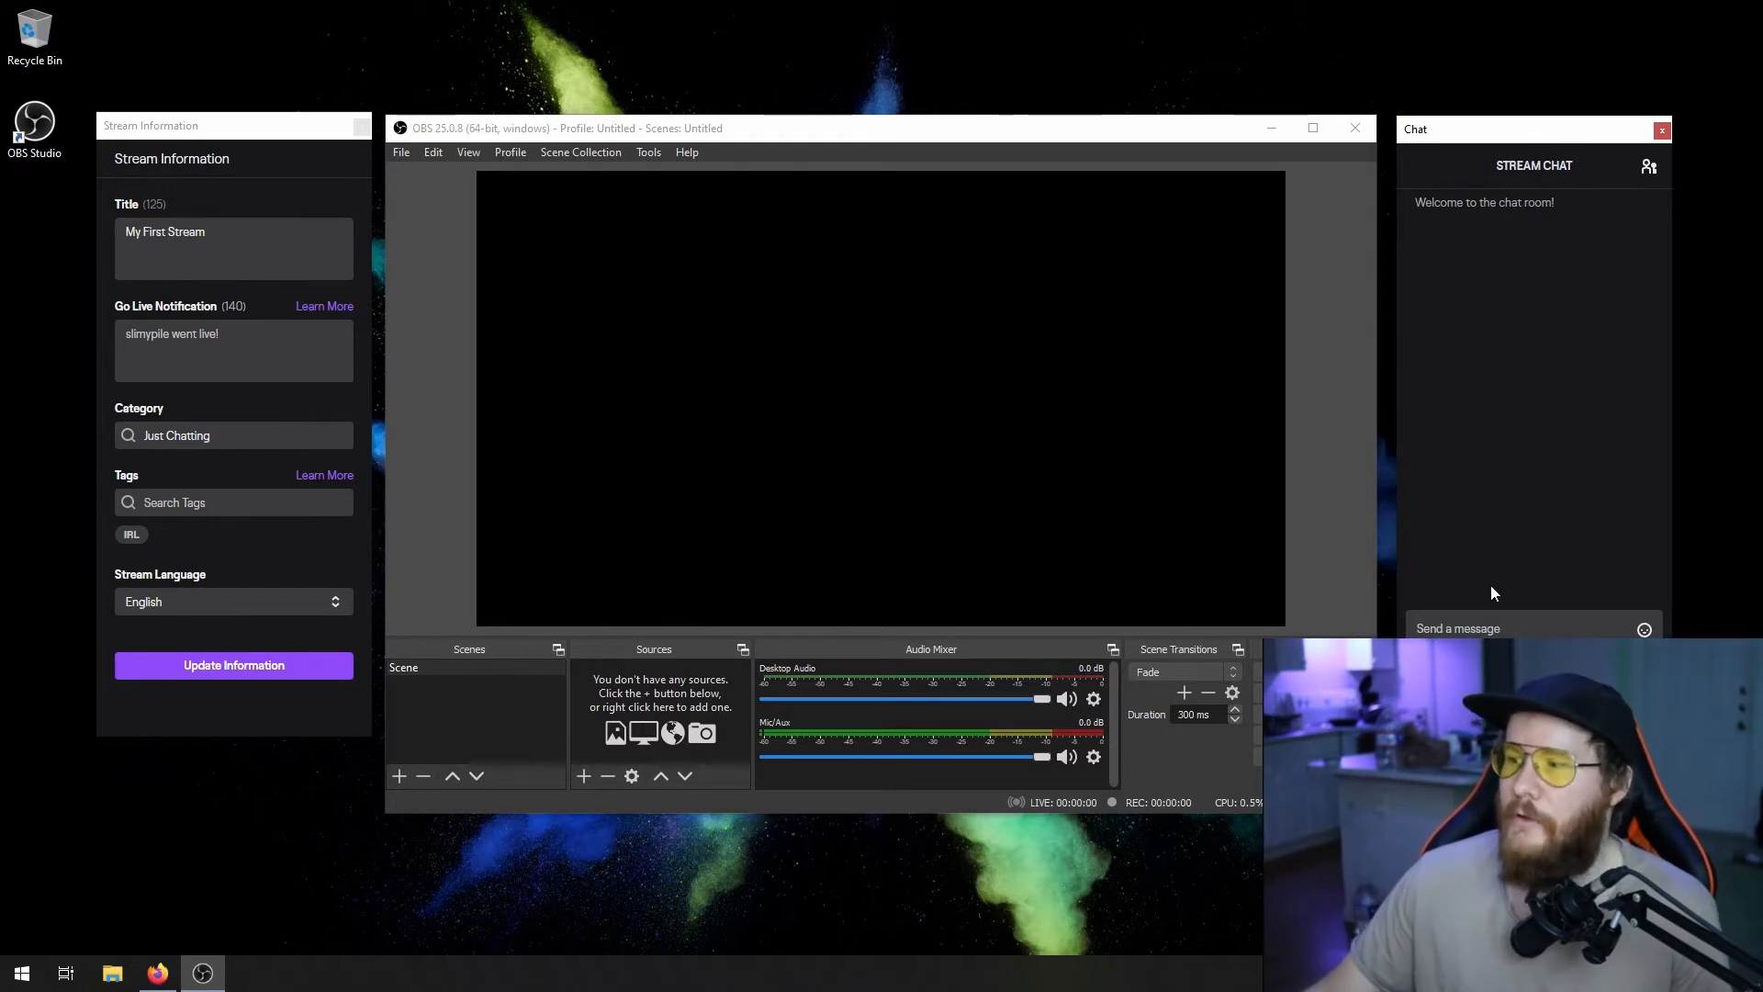
pyautogui.click(1485, 625)
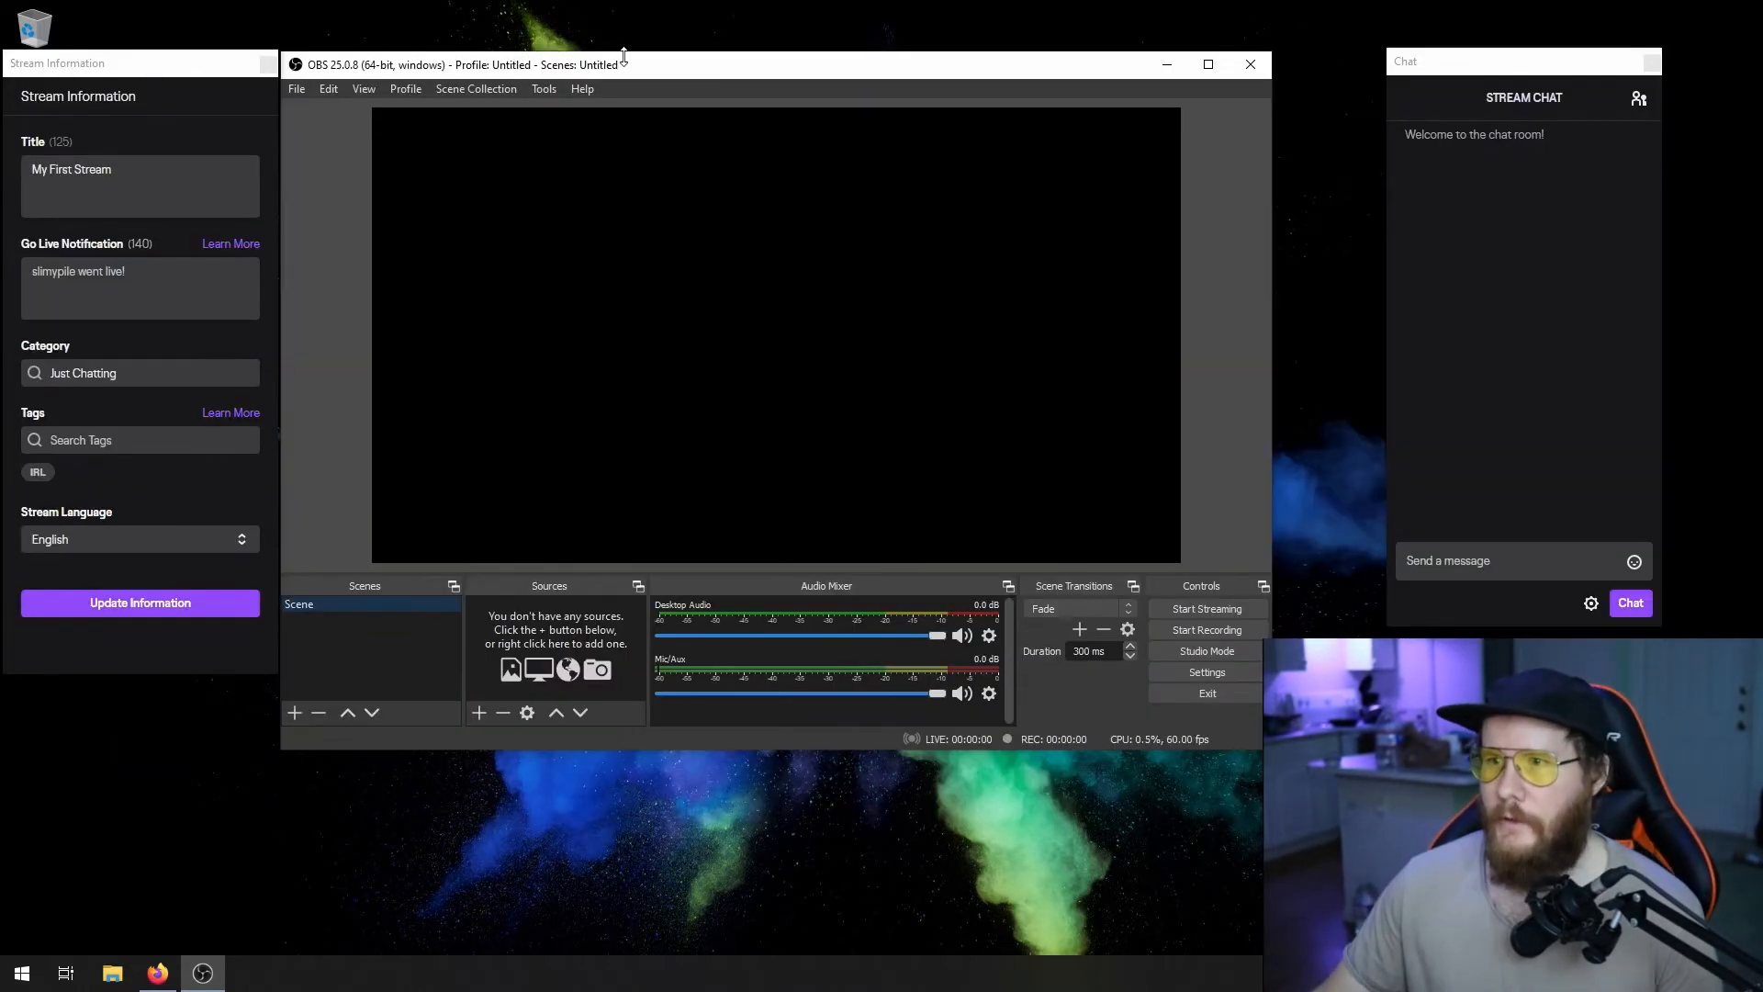
pyautogui.moveTo(629, 57); pyautogui.dragTo(677, 68)
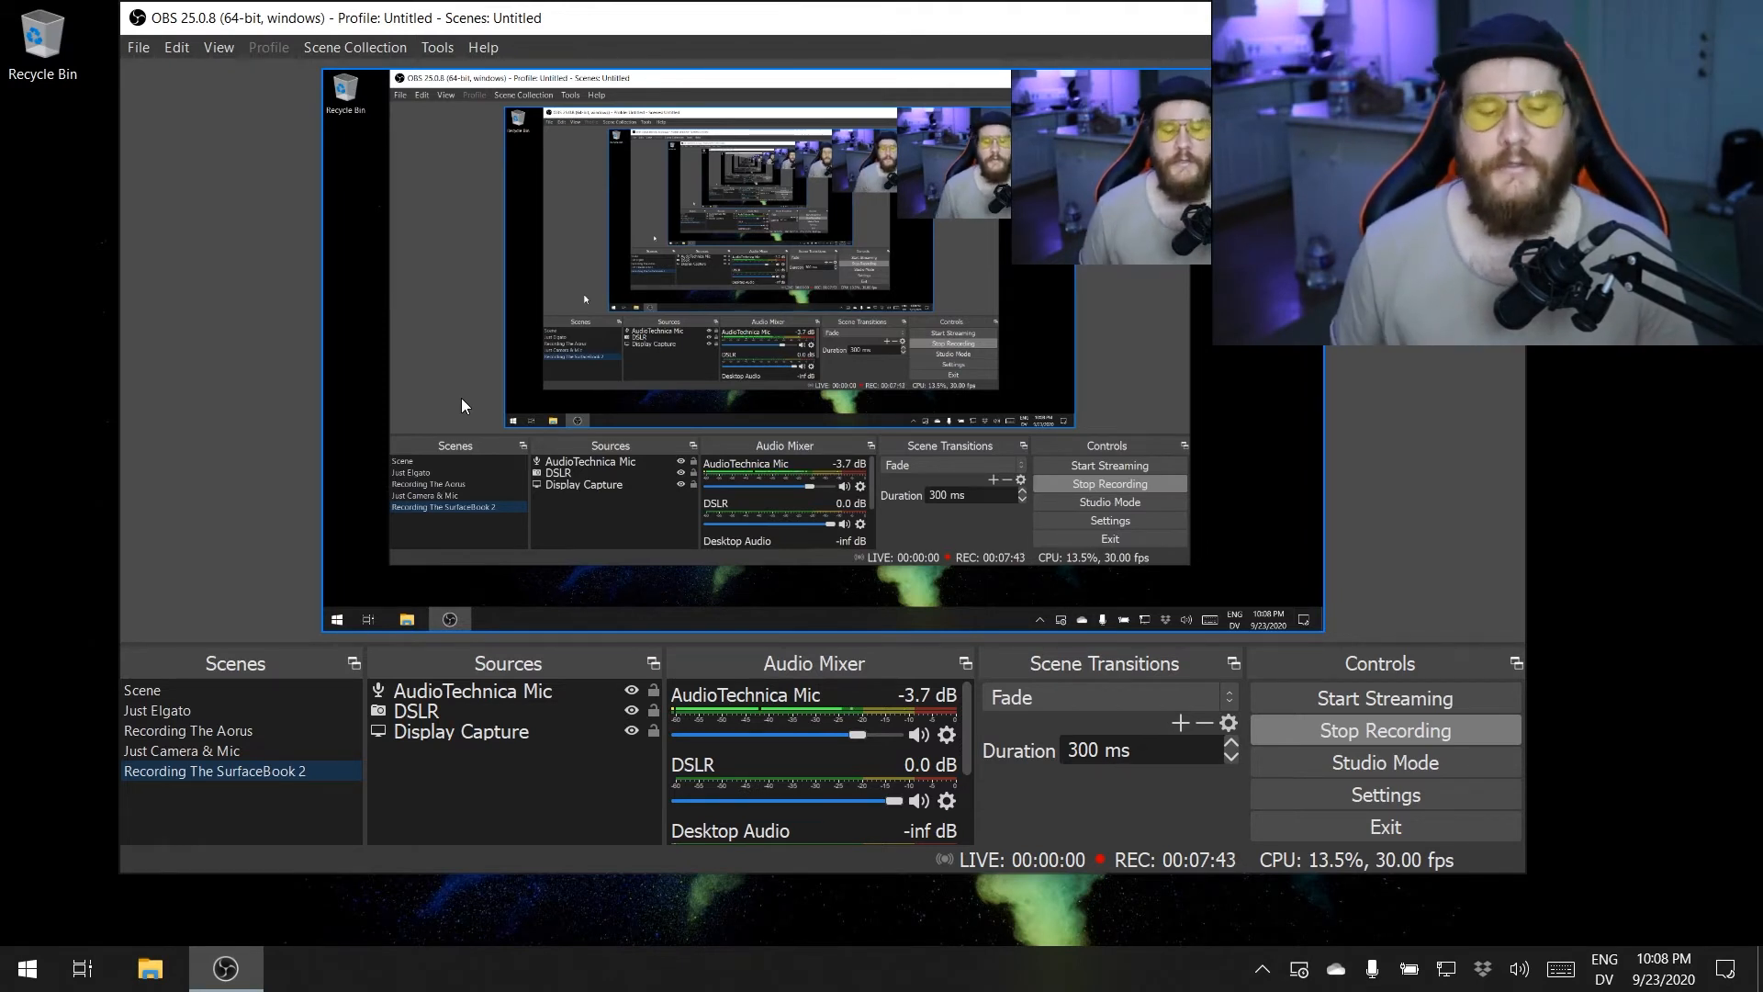
# - Show the Just Camera & Mic scene and return to the Recording The SurfaceBook 2 scene
pyautogui.click(219, 733)
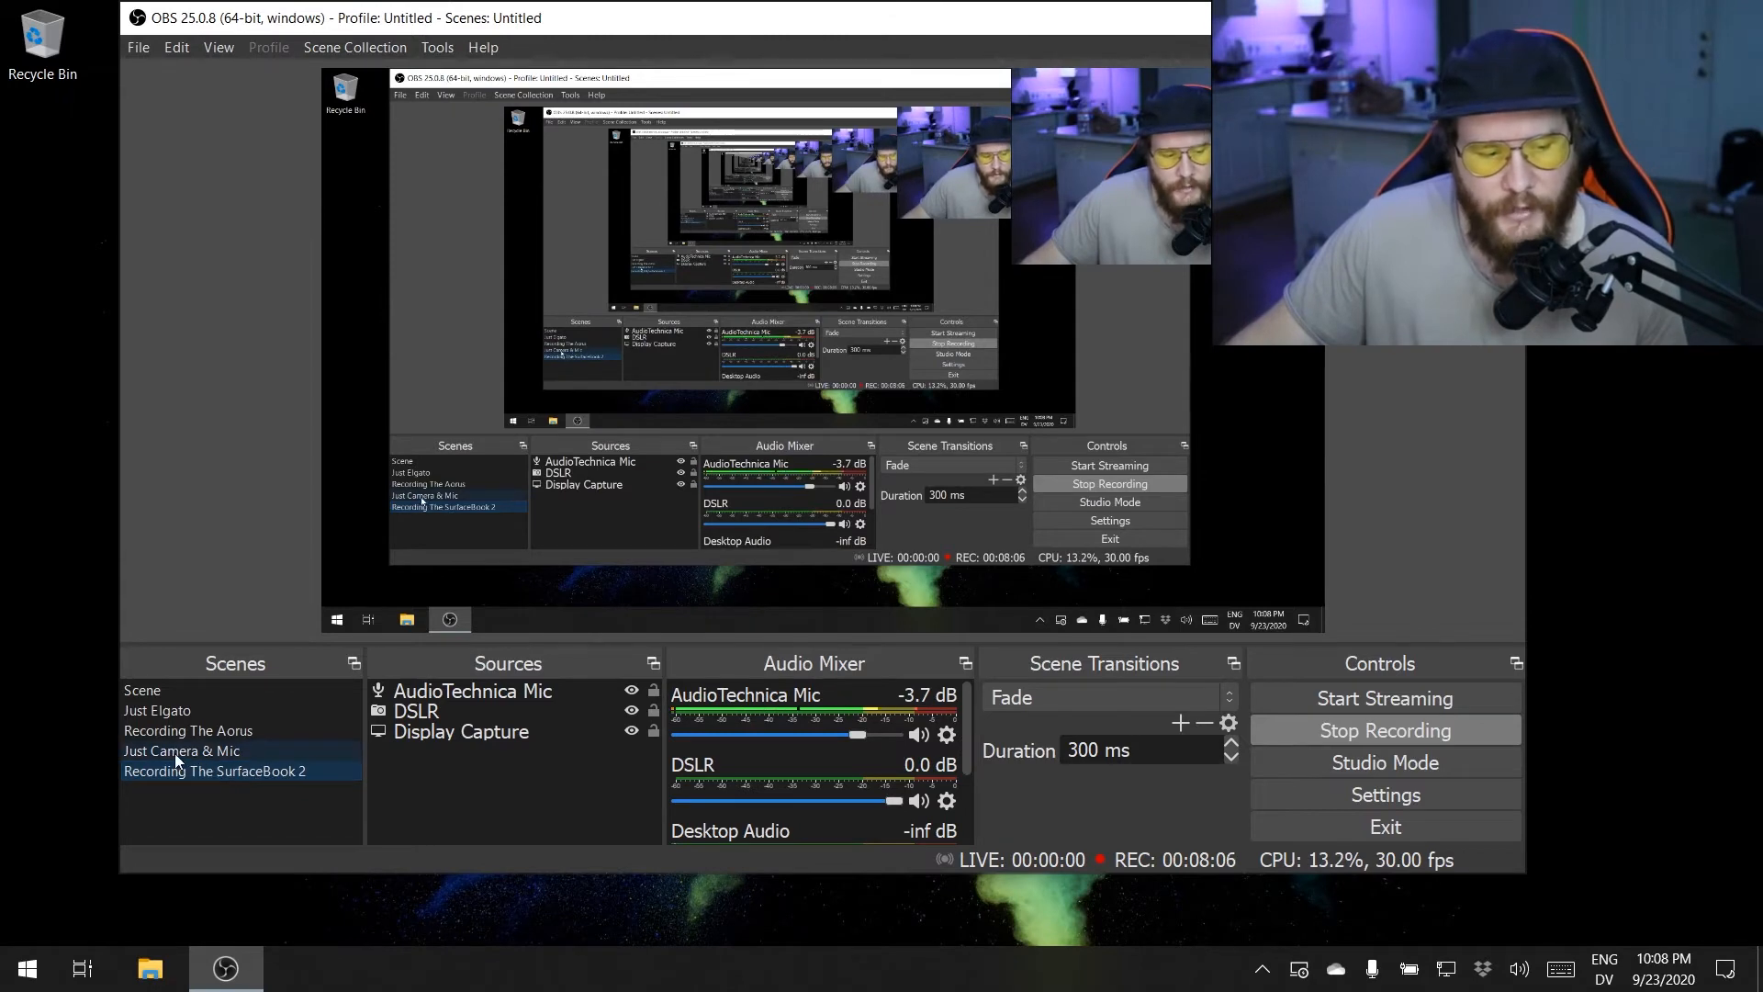
pyautogui.click(175, 751)
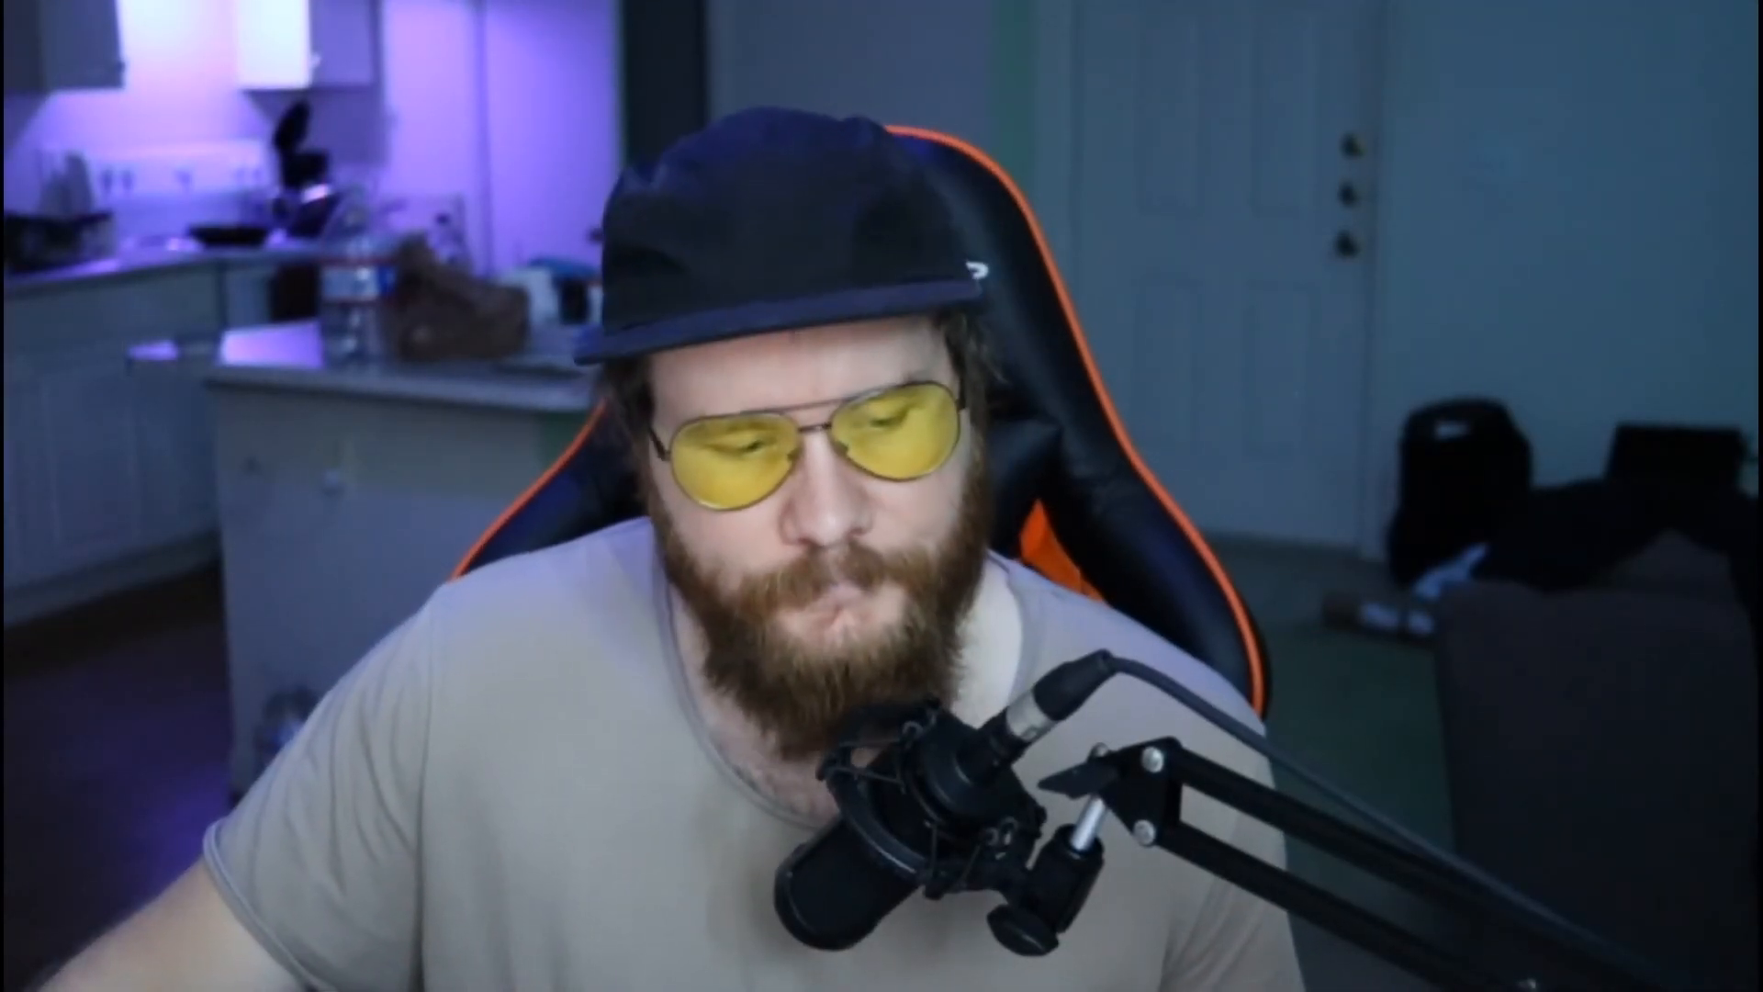
pyautogui.click(214, 772)
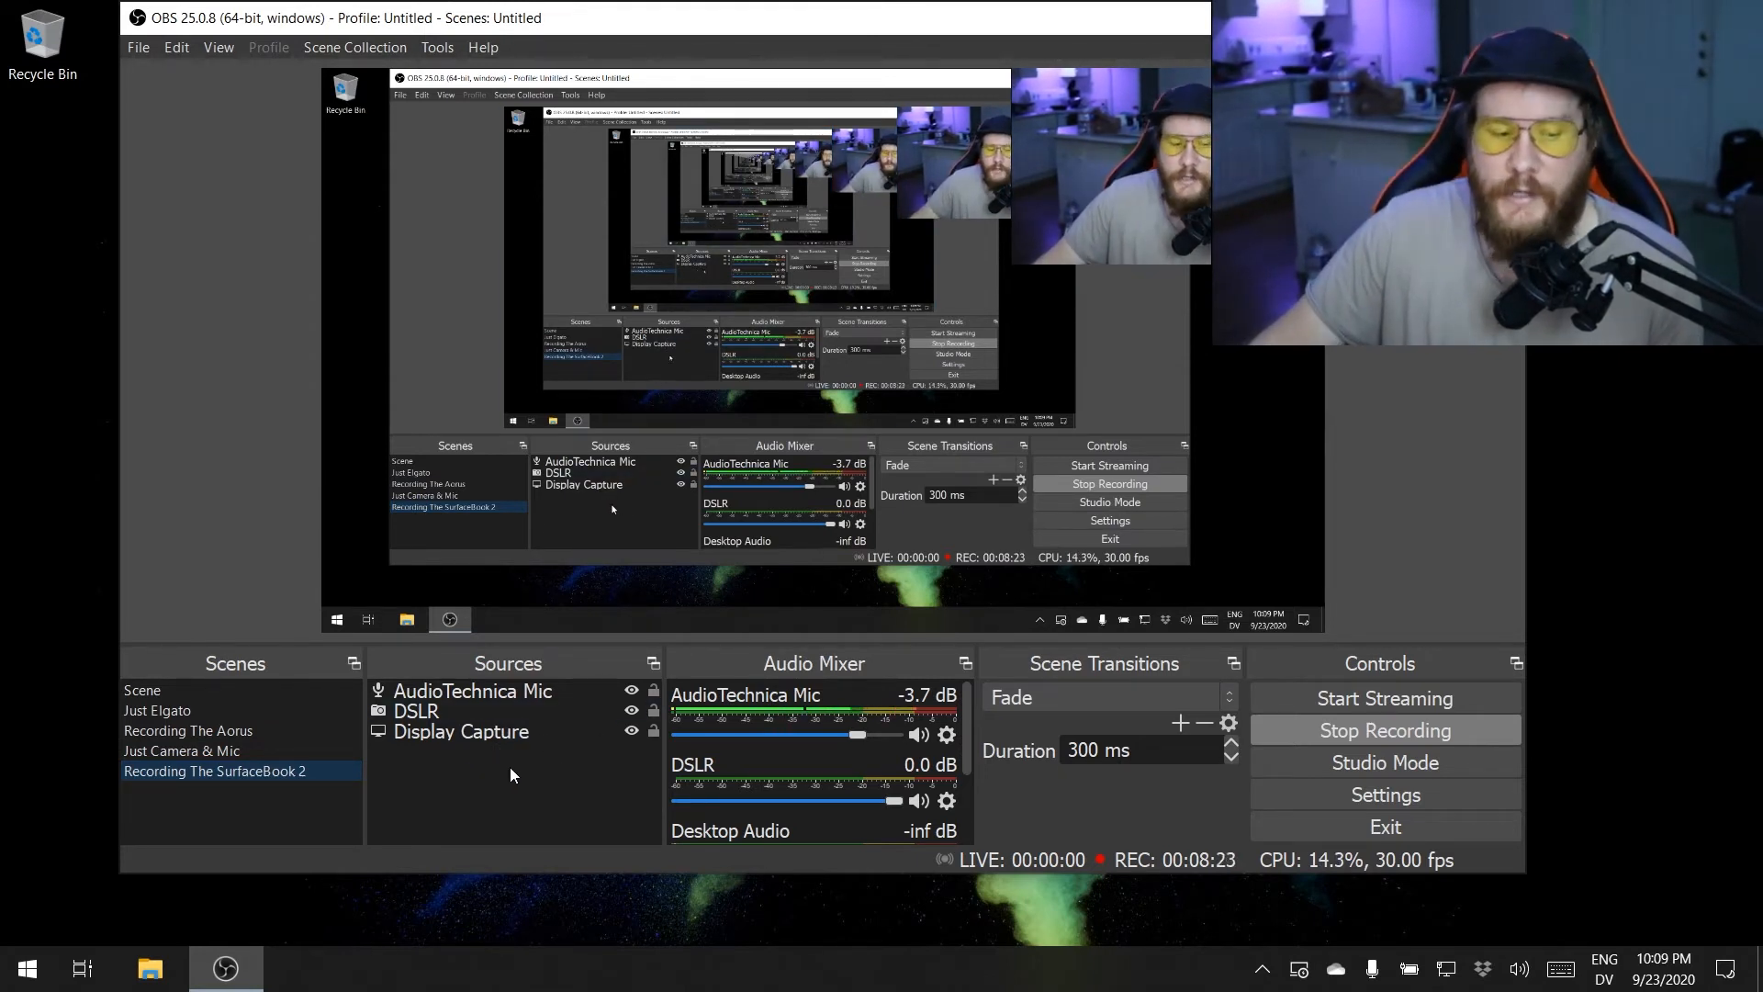
# - Highlight the AudioTechnica Mic and DSLR sources of the current scene in turn, and clear the selection
pyautogui.click(469, 695)
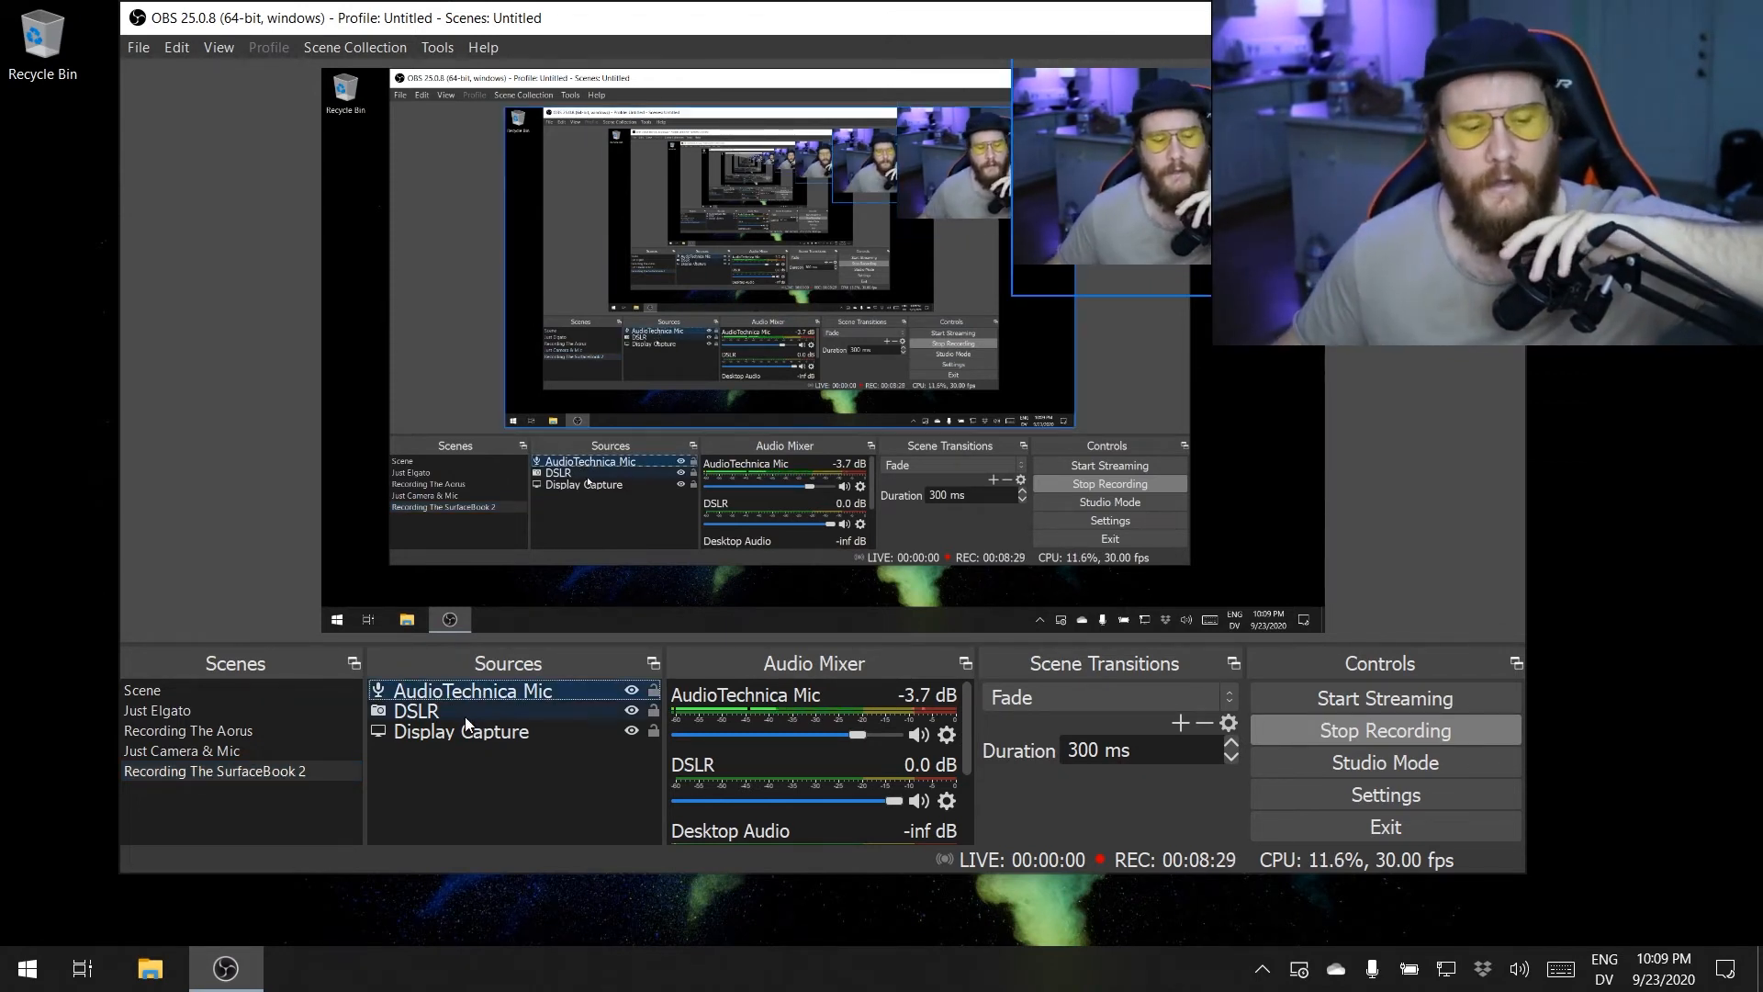
pyautogui.click(462, 717)
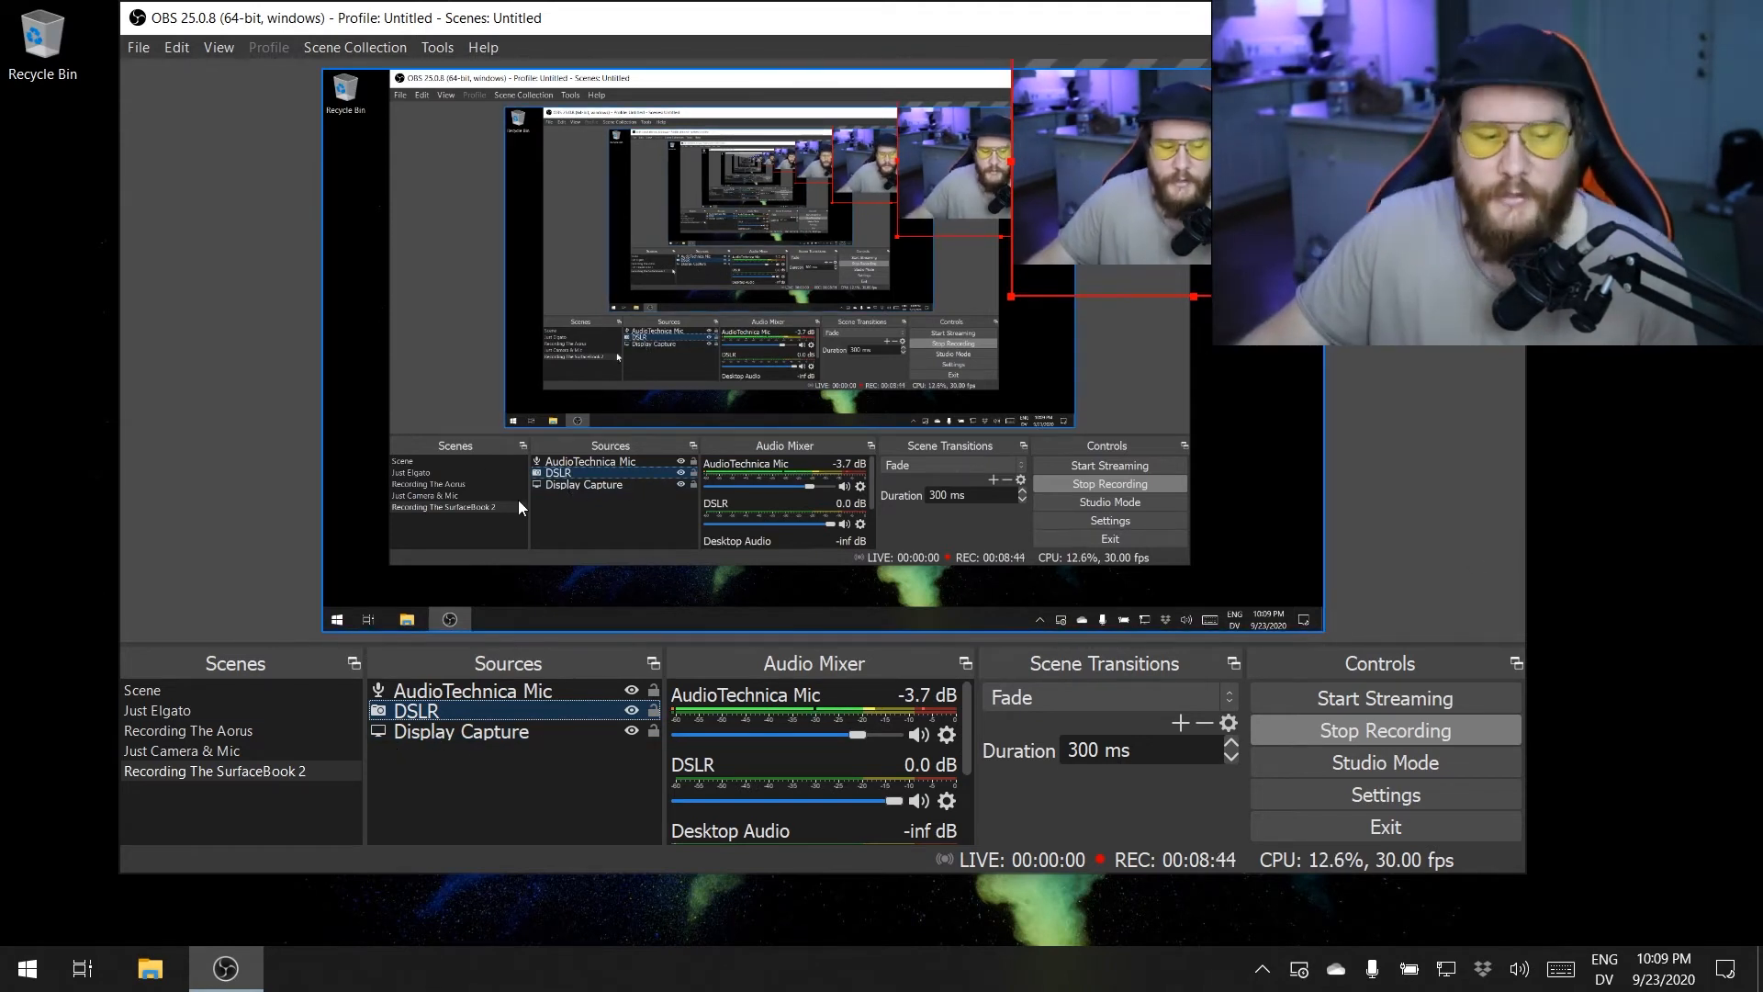
pyautogui.rightClick(485, 809)
pyautogui.click(470, 785)
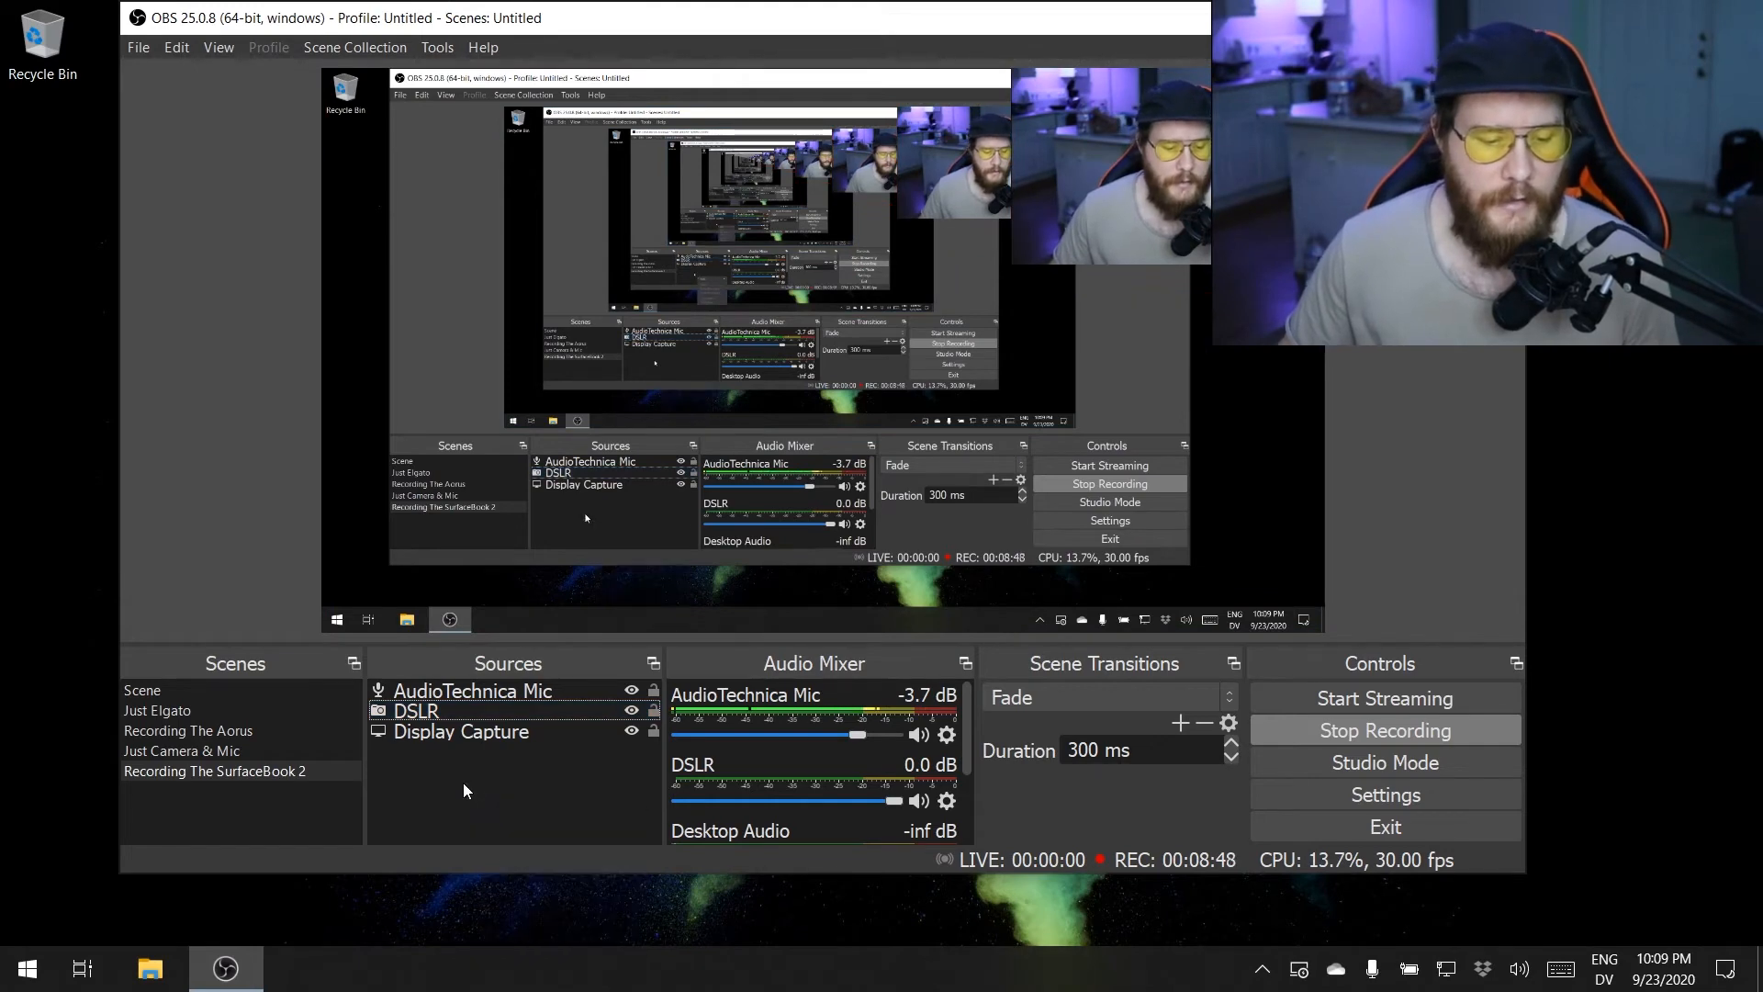
# - Add a new Video Capture Device source named "Webcam" to the Recording The SurfaceBook 2 scene
pyautogui.rightClick(475, 762)
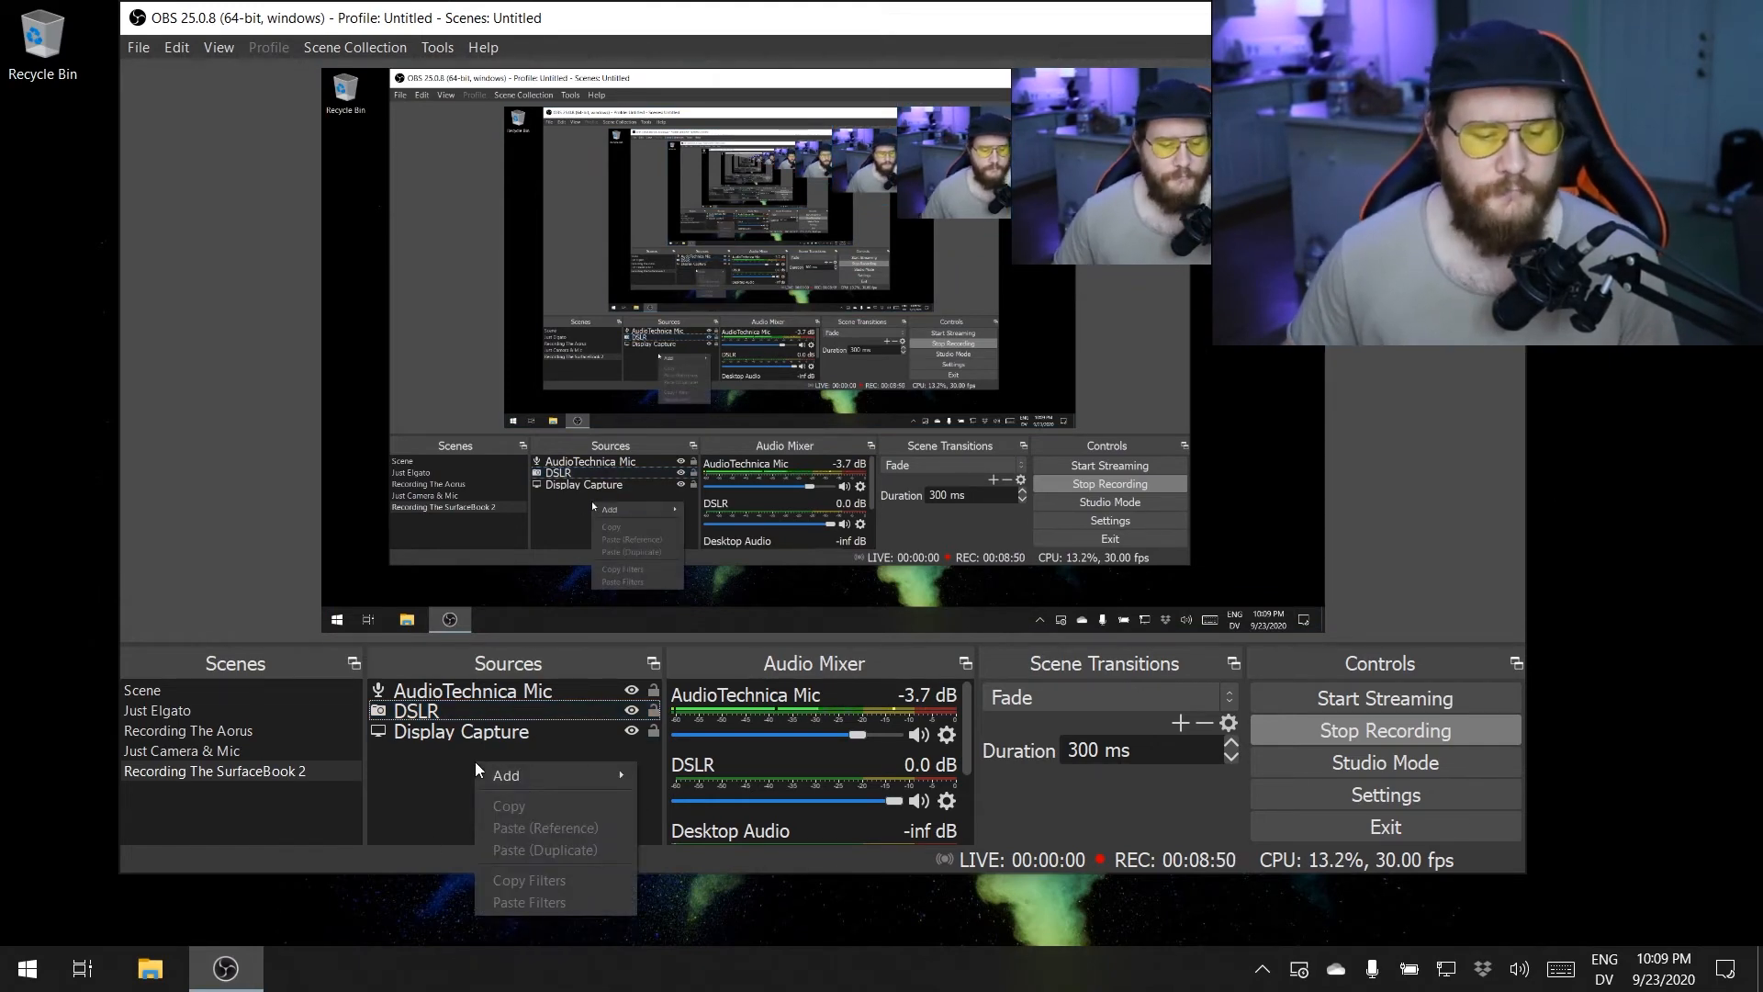
pyautogui.moveTo(483, 768)
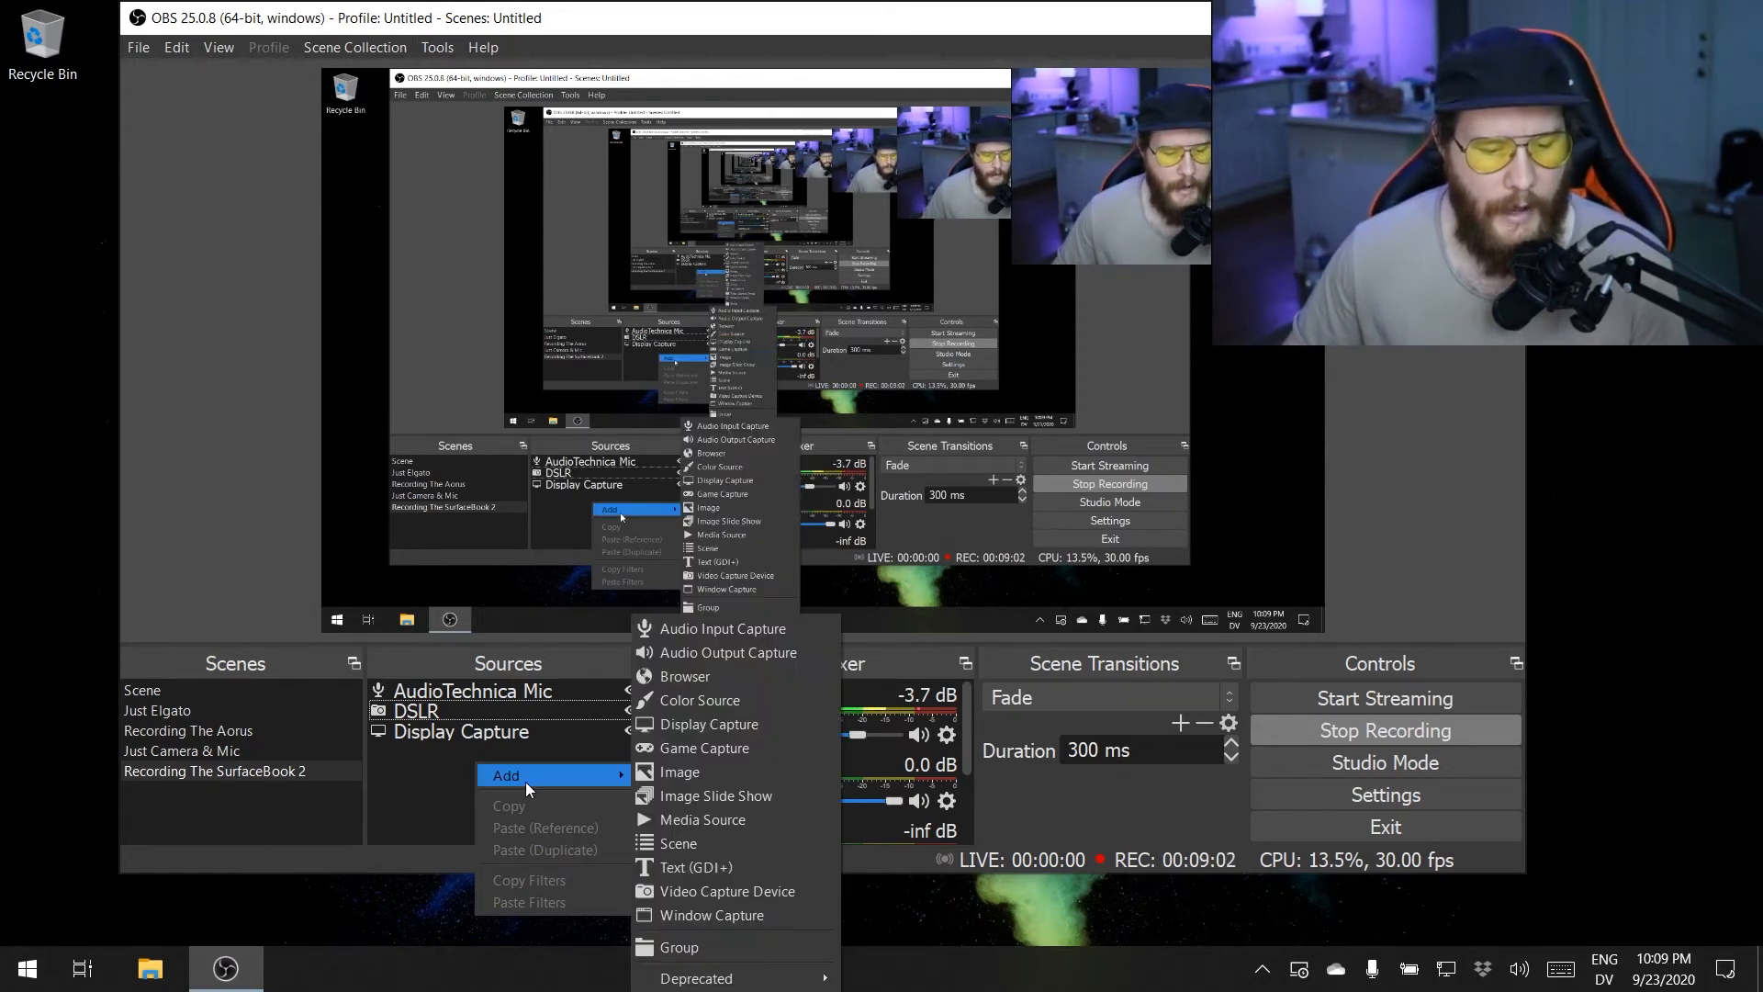
pyautogui.click(774, 893)
pyautogui.write('Webcam')
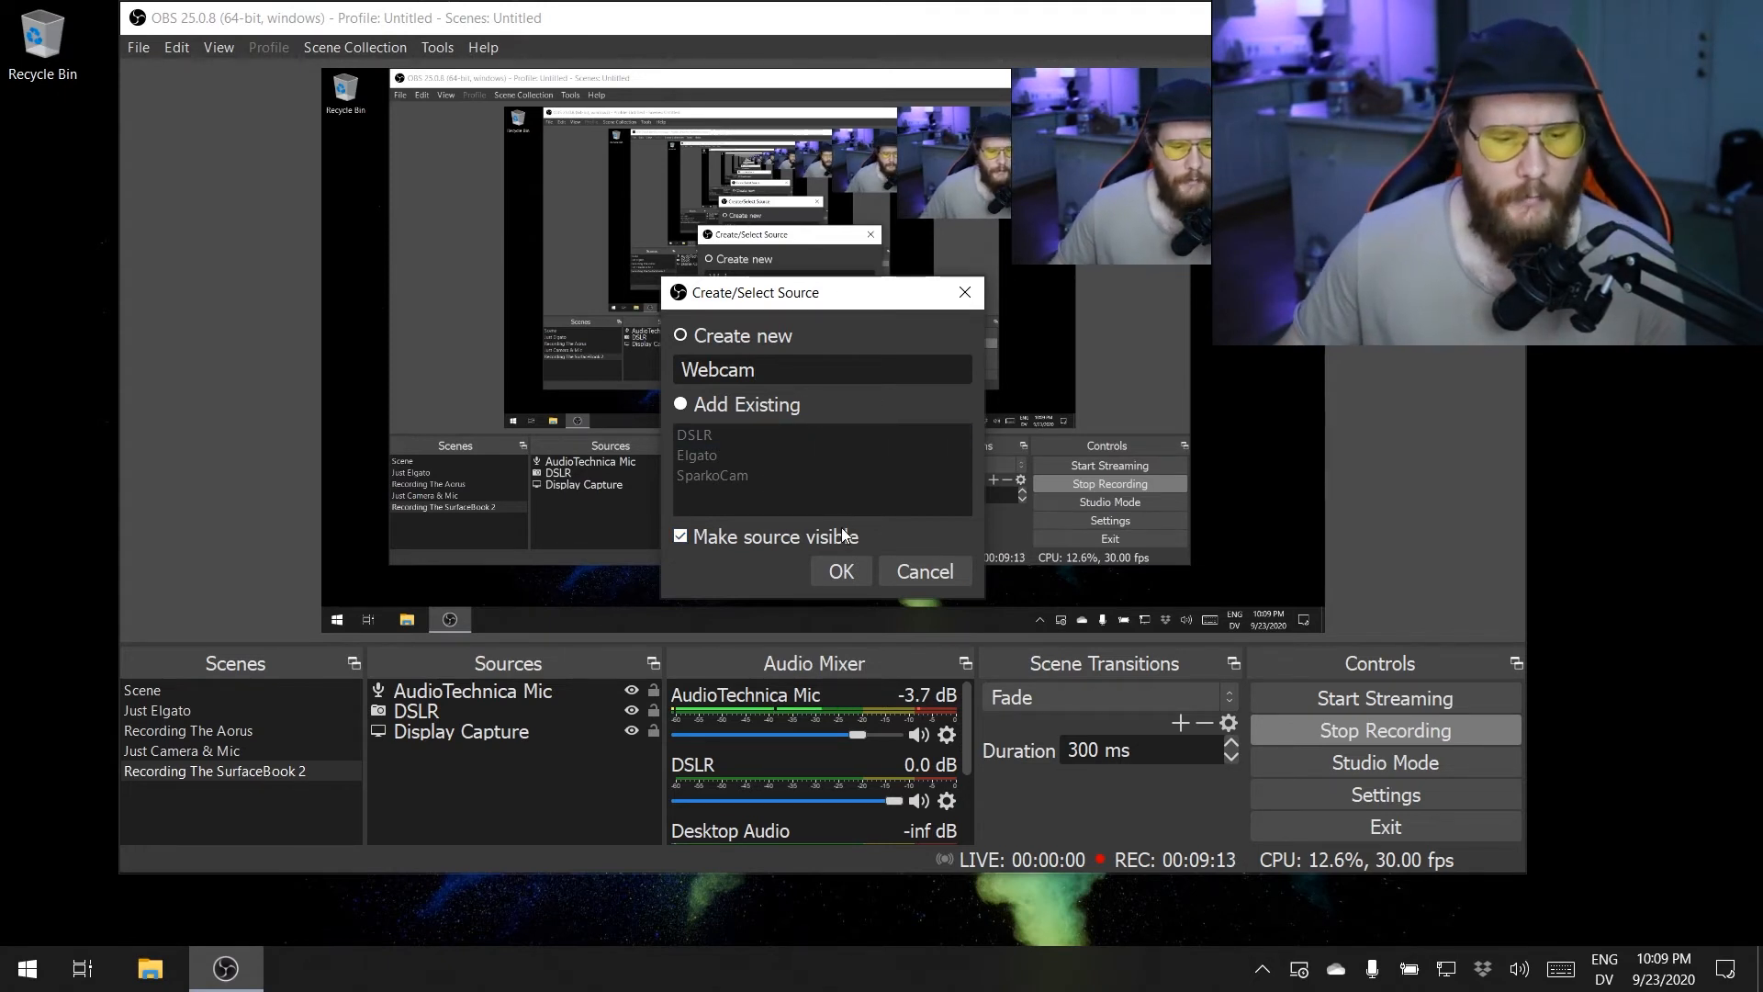
pyautogui.click(841, 571)
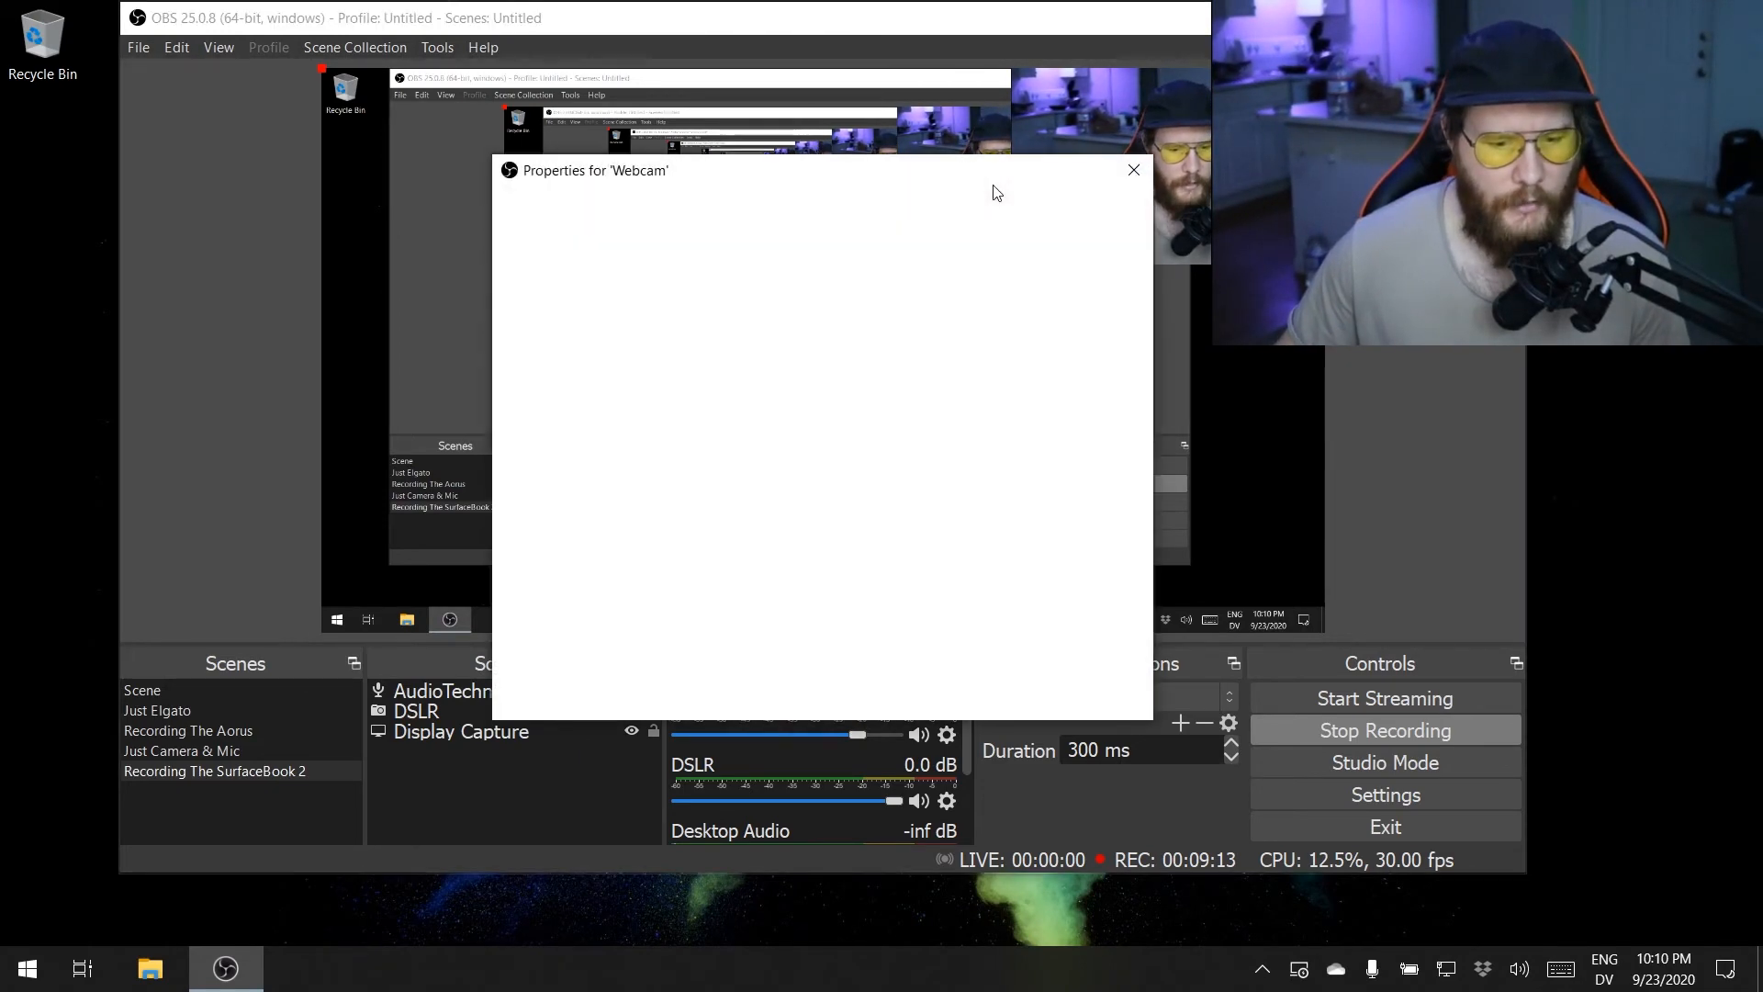
# - Reposition the Webcam properties dialog and choose Microsoft Camera Front as the capture device
pyautogui.moveTo(839, 174); pyautogui.dragTo(756, 159)
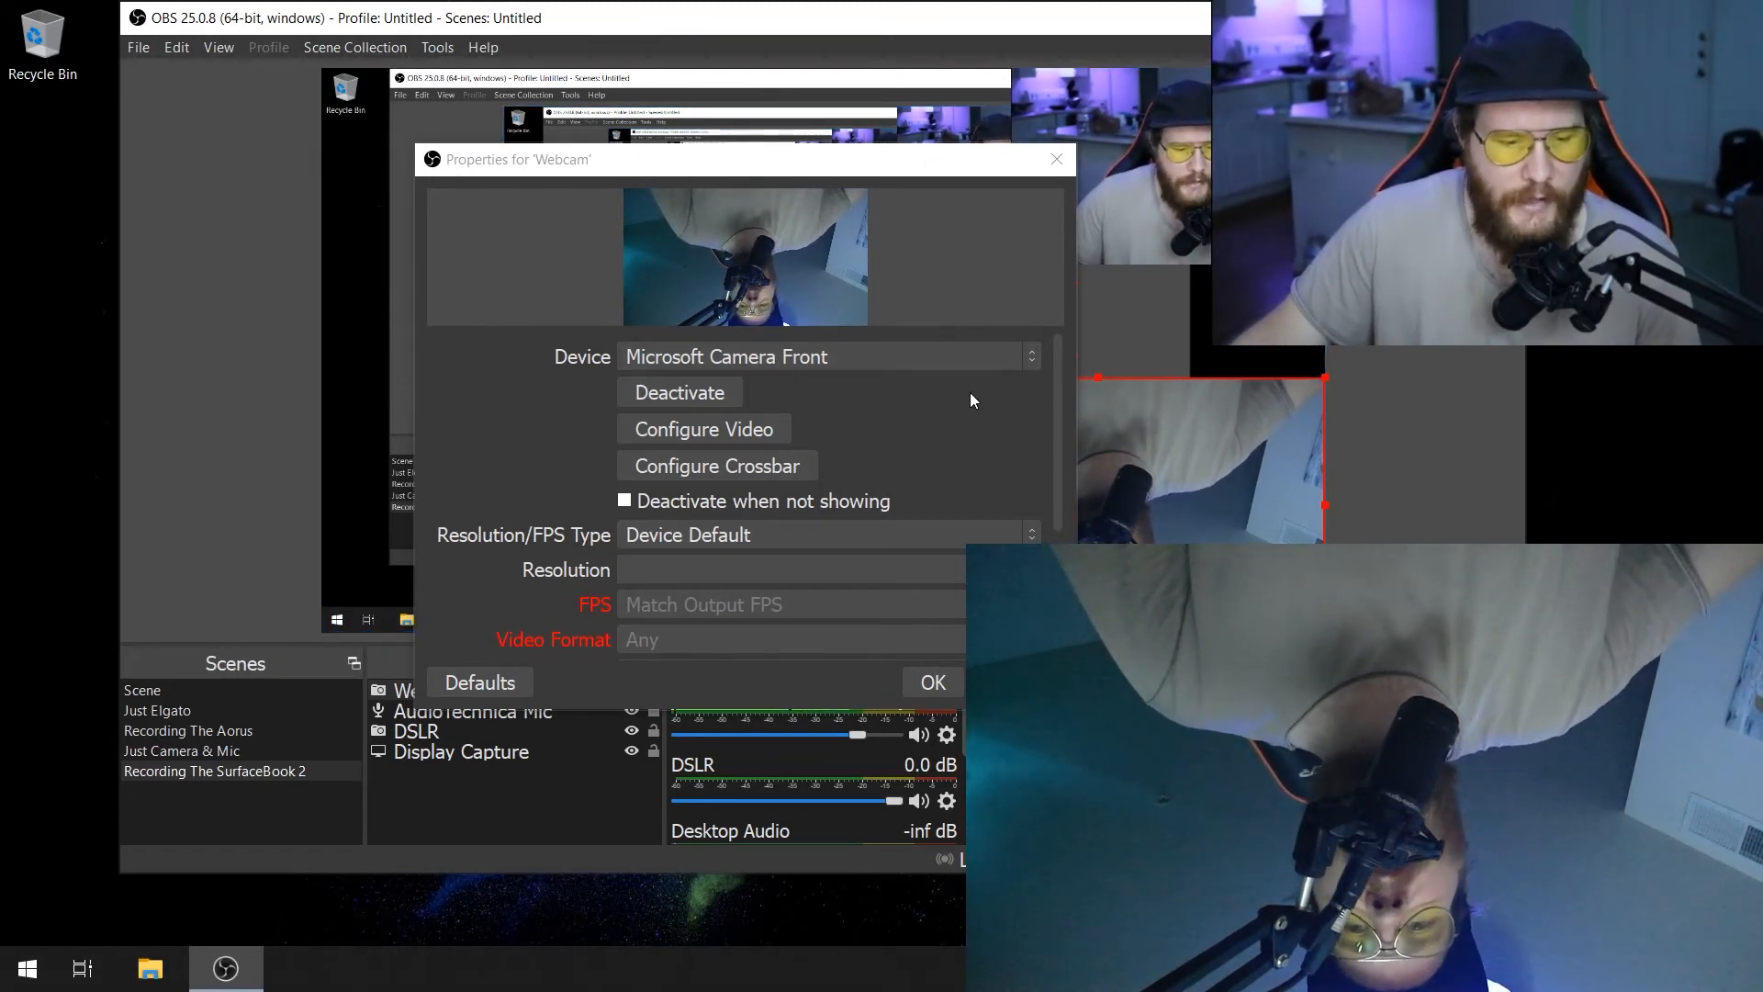
pyautogui.click(953, 361)
pyautogui.click(953, 362)
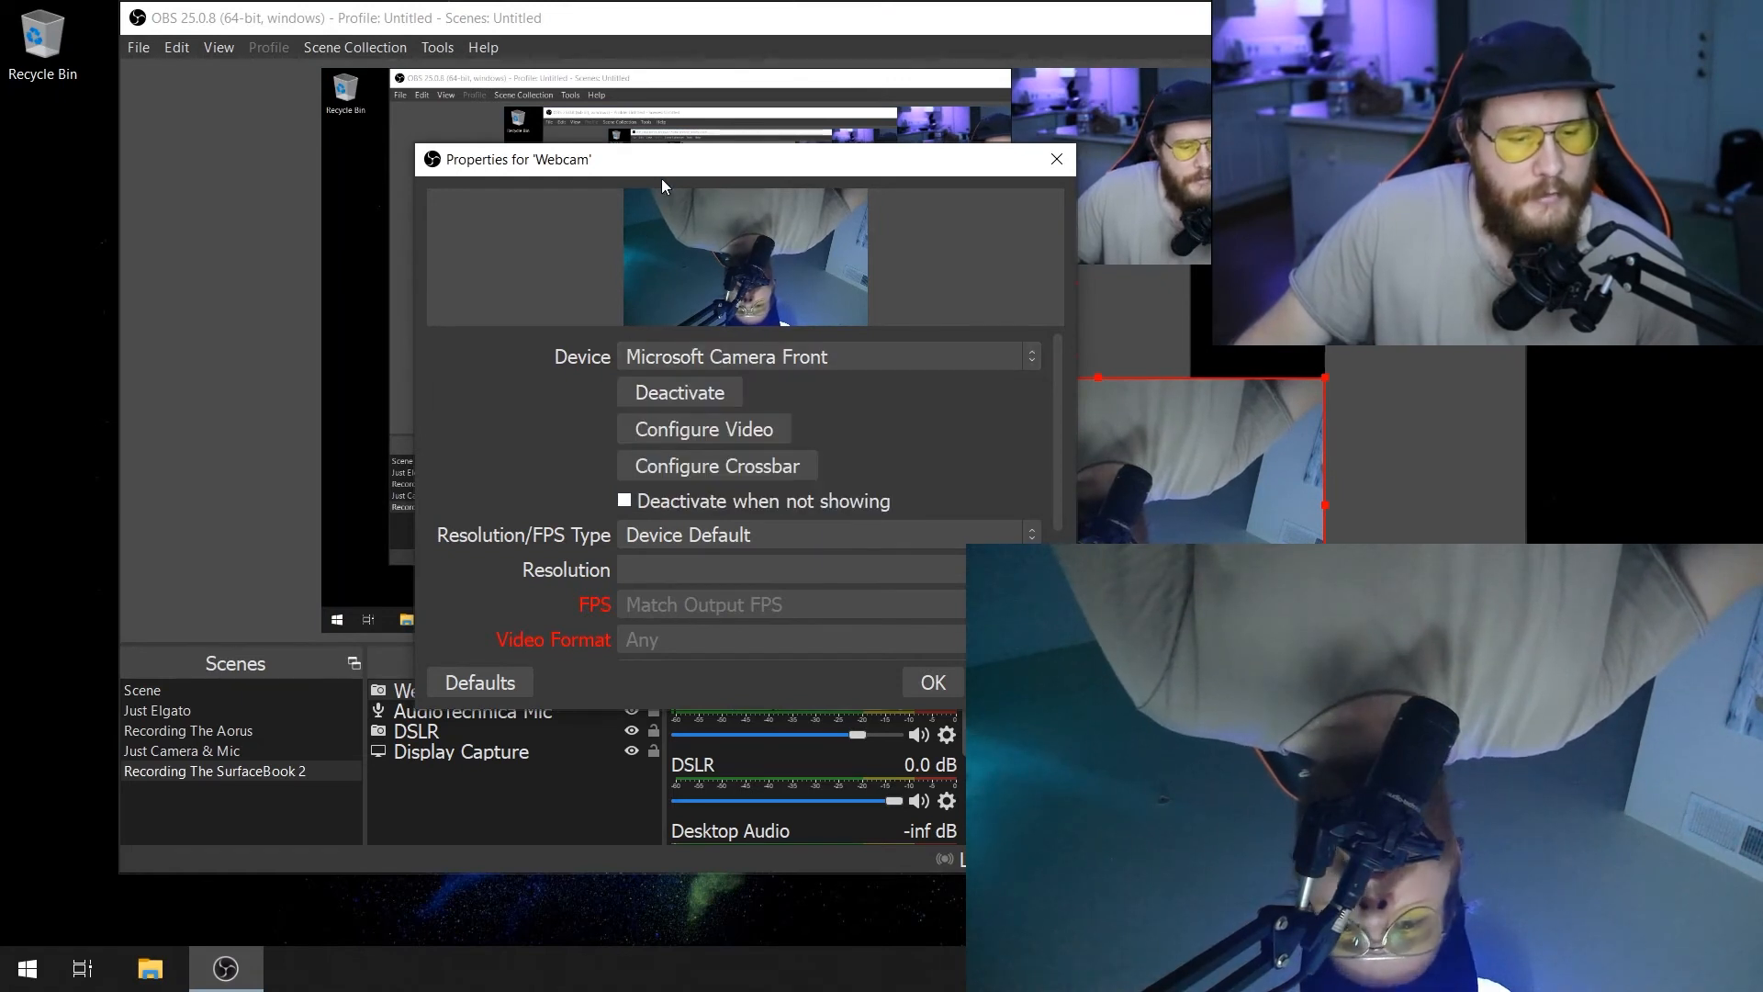
pyautogui.moveTo(661, 178); pyautogui.dragTo(699, 144)
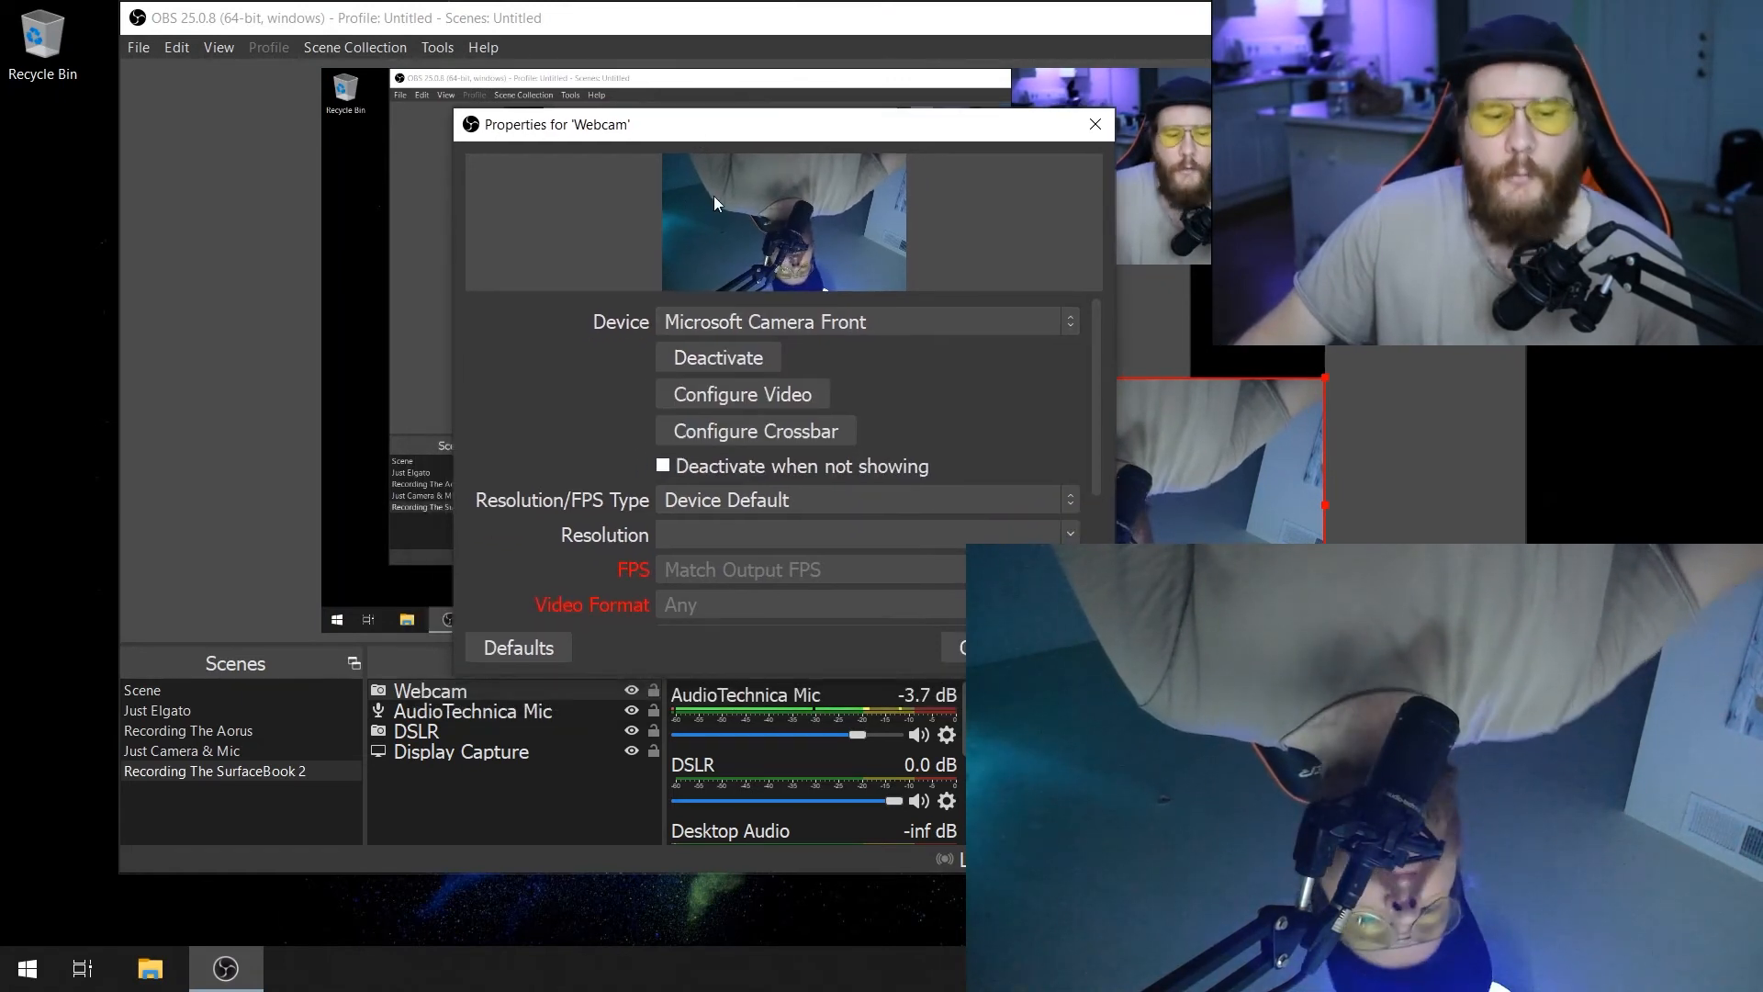
pyautogui.click(829, 323)
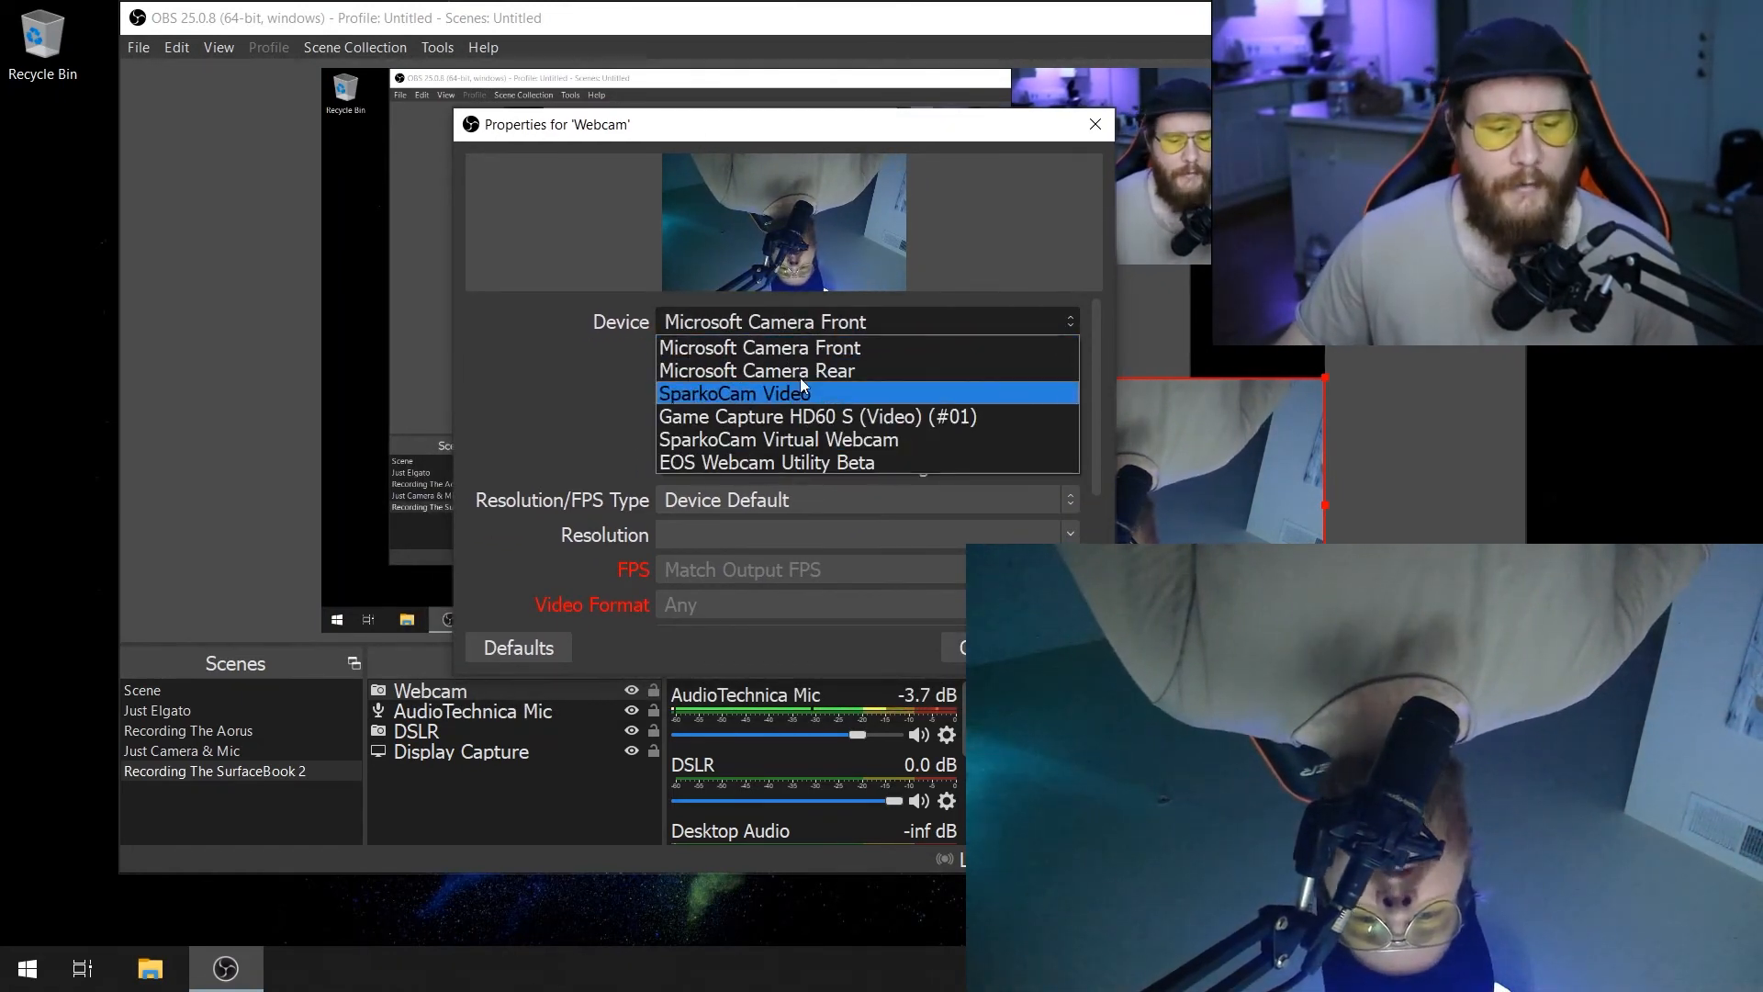
pyautogui.click(804, 348)
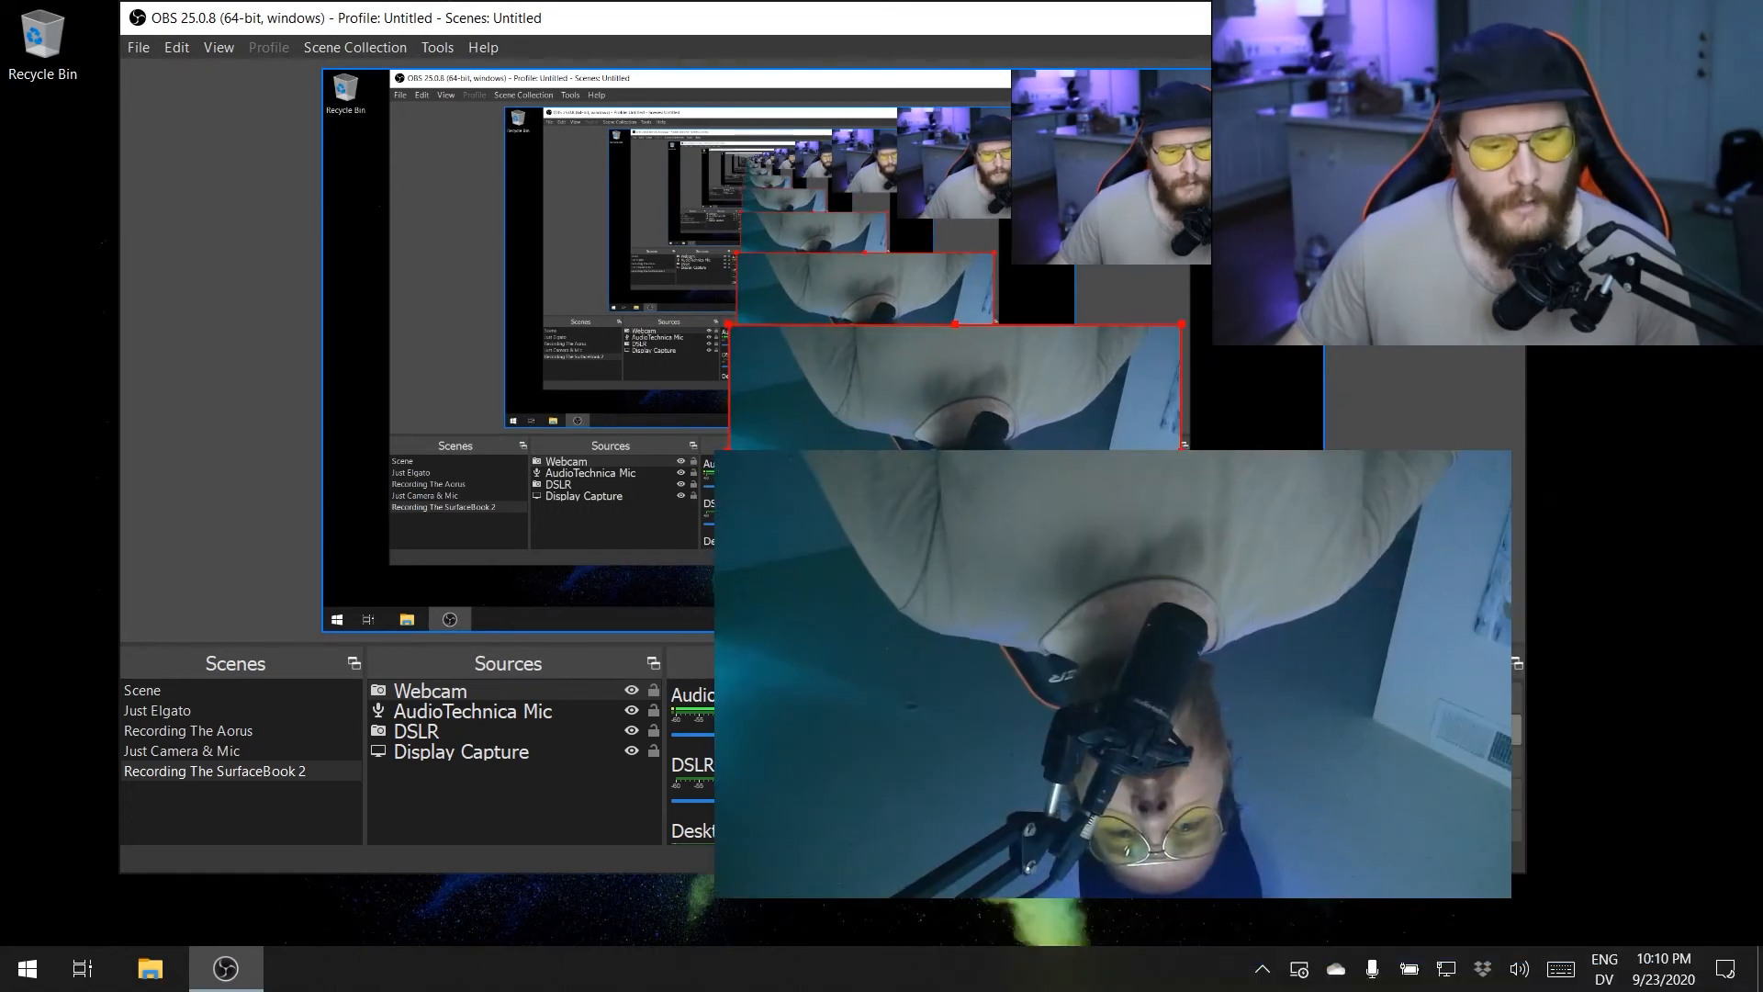
# - Remove the Webcam source from the scene and confirm the removal
pyautogui.rightClick(424, 691)
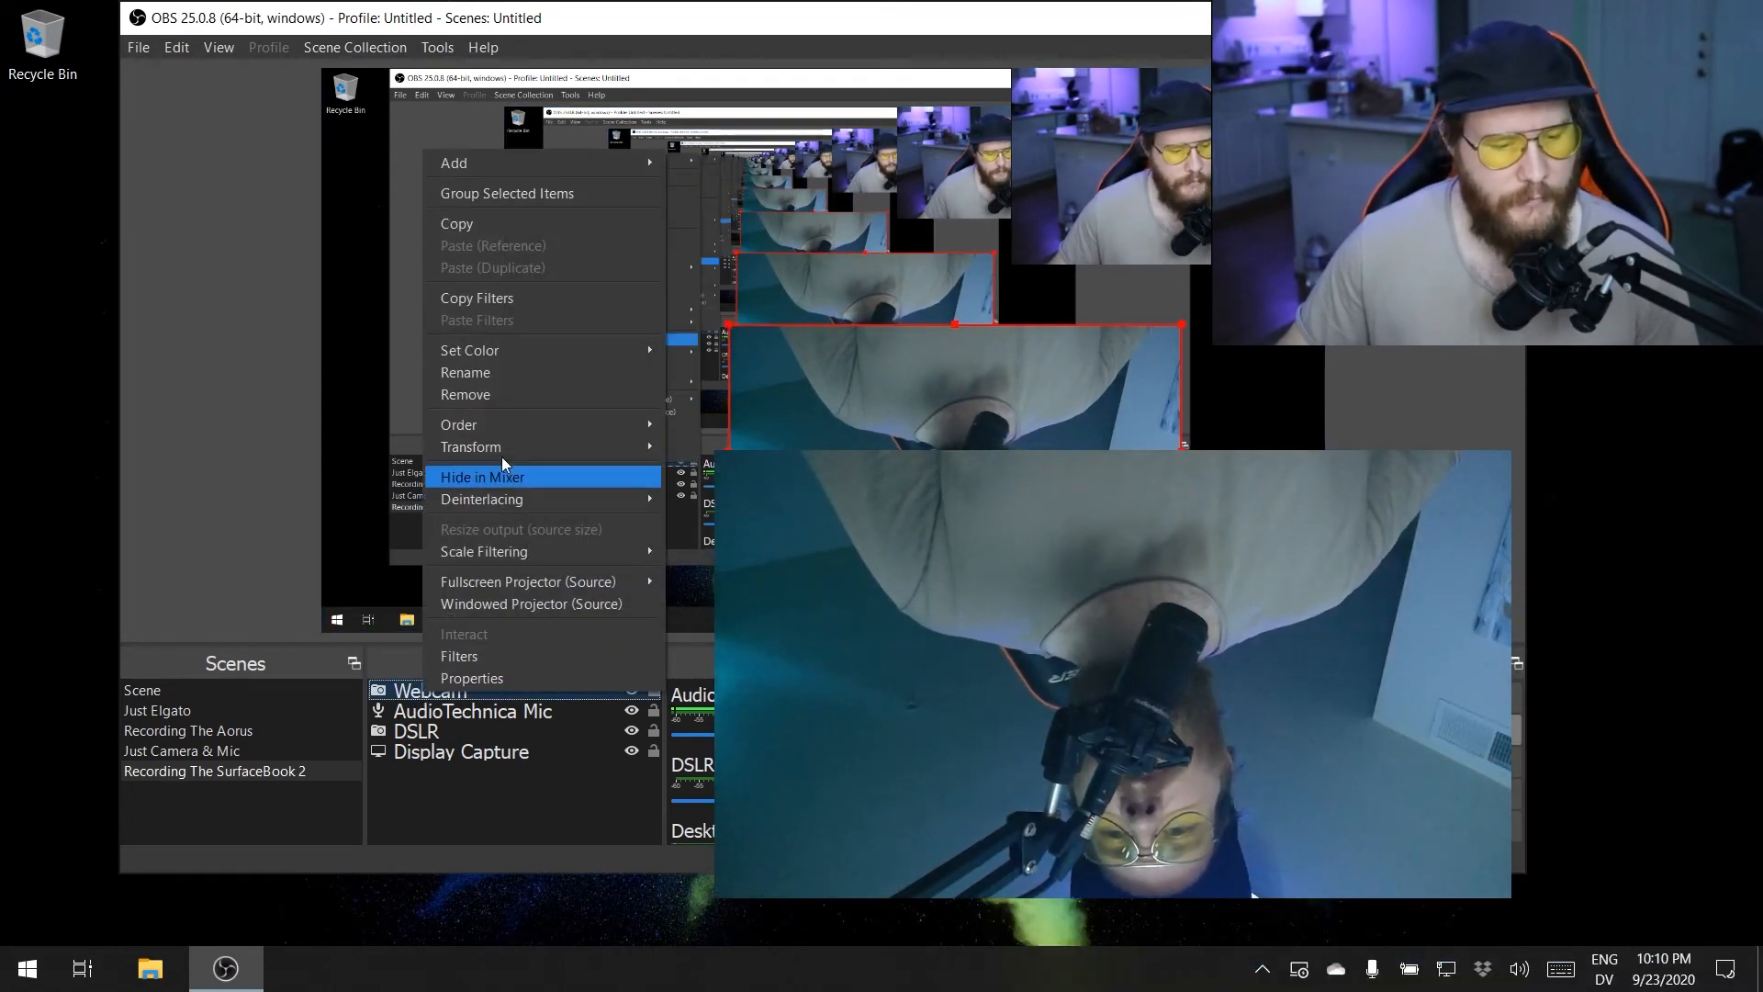
pyautogui.click(505, 395)
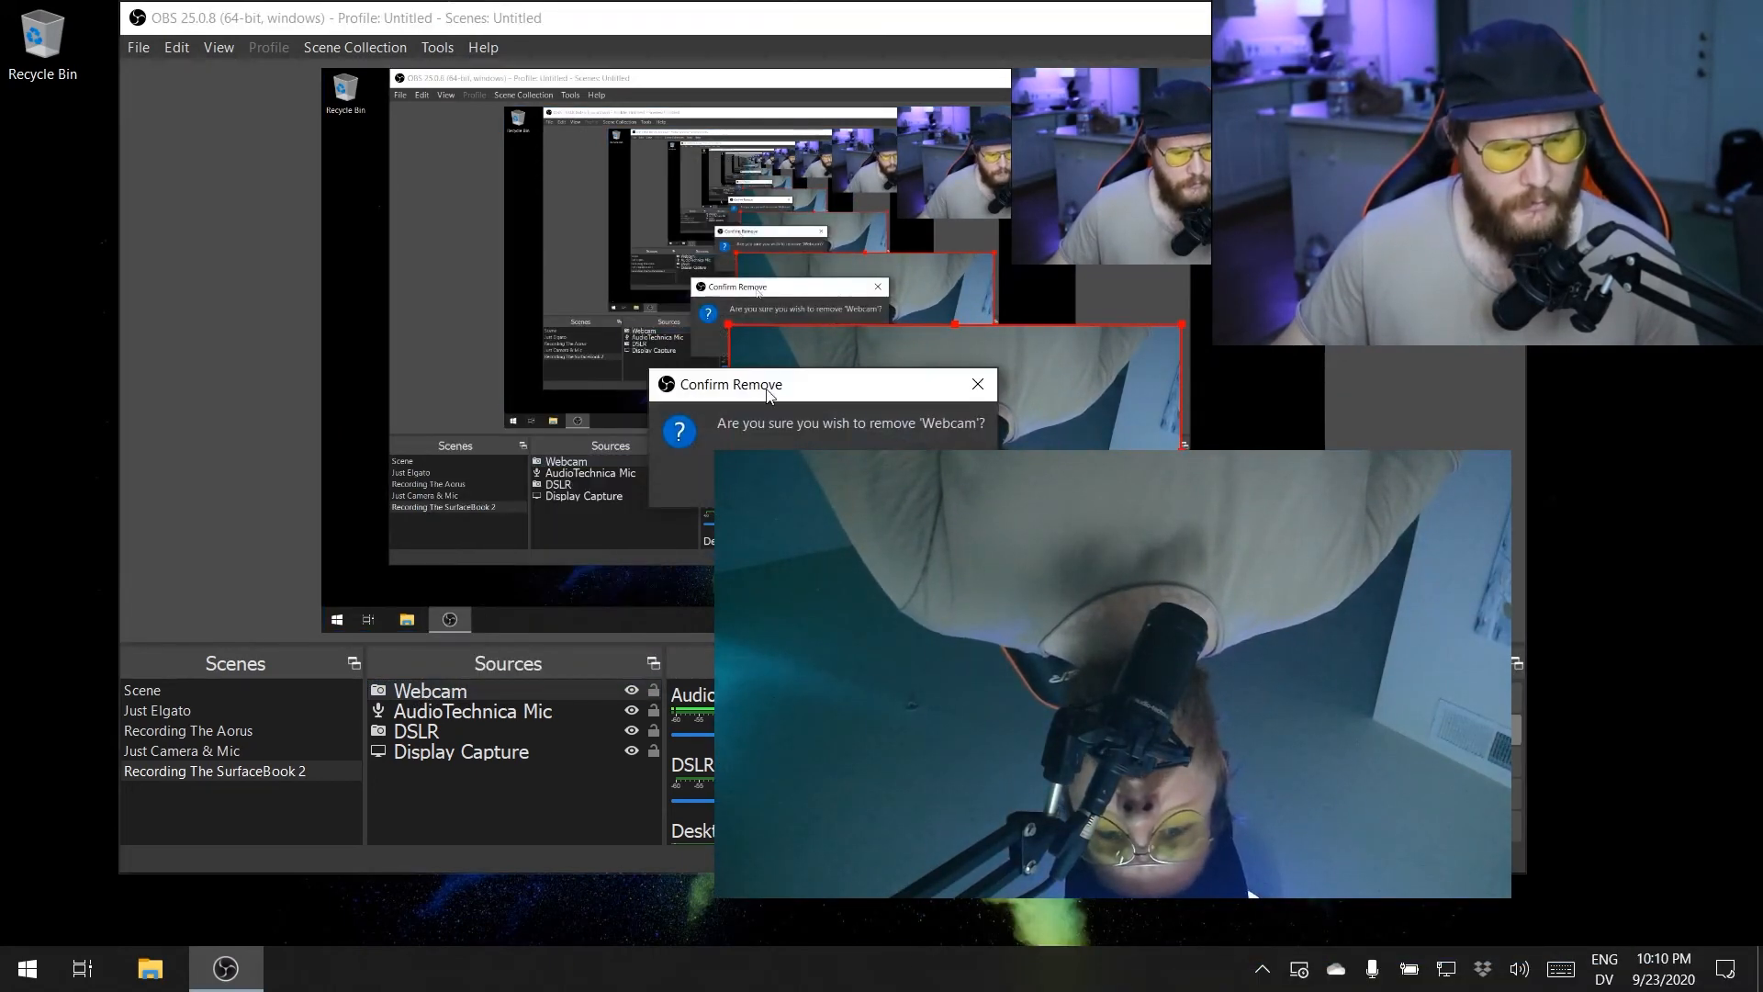
pyautogui.click(834, 481)
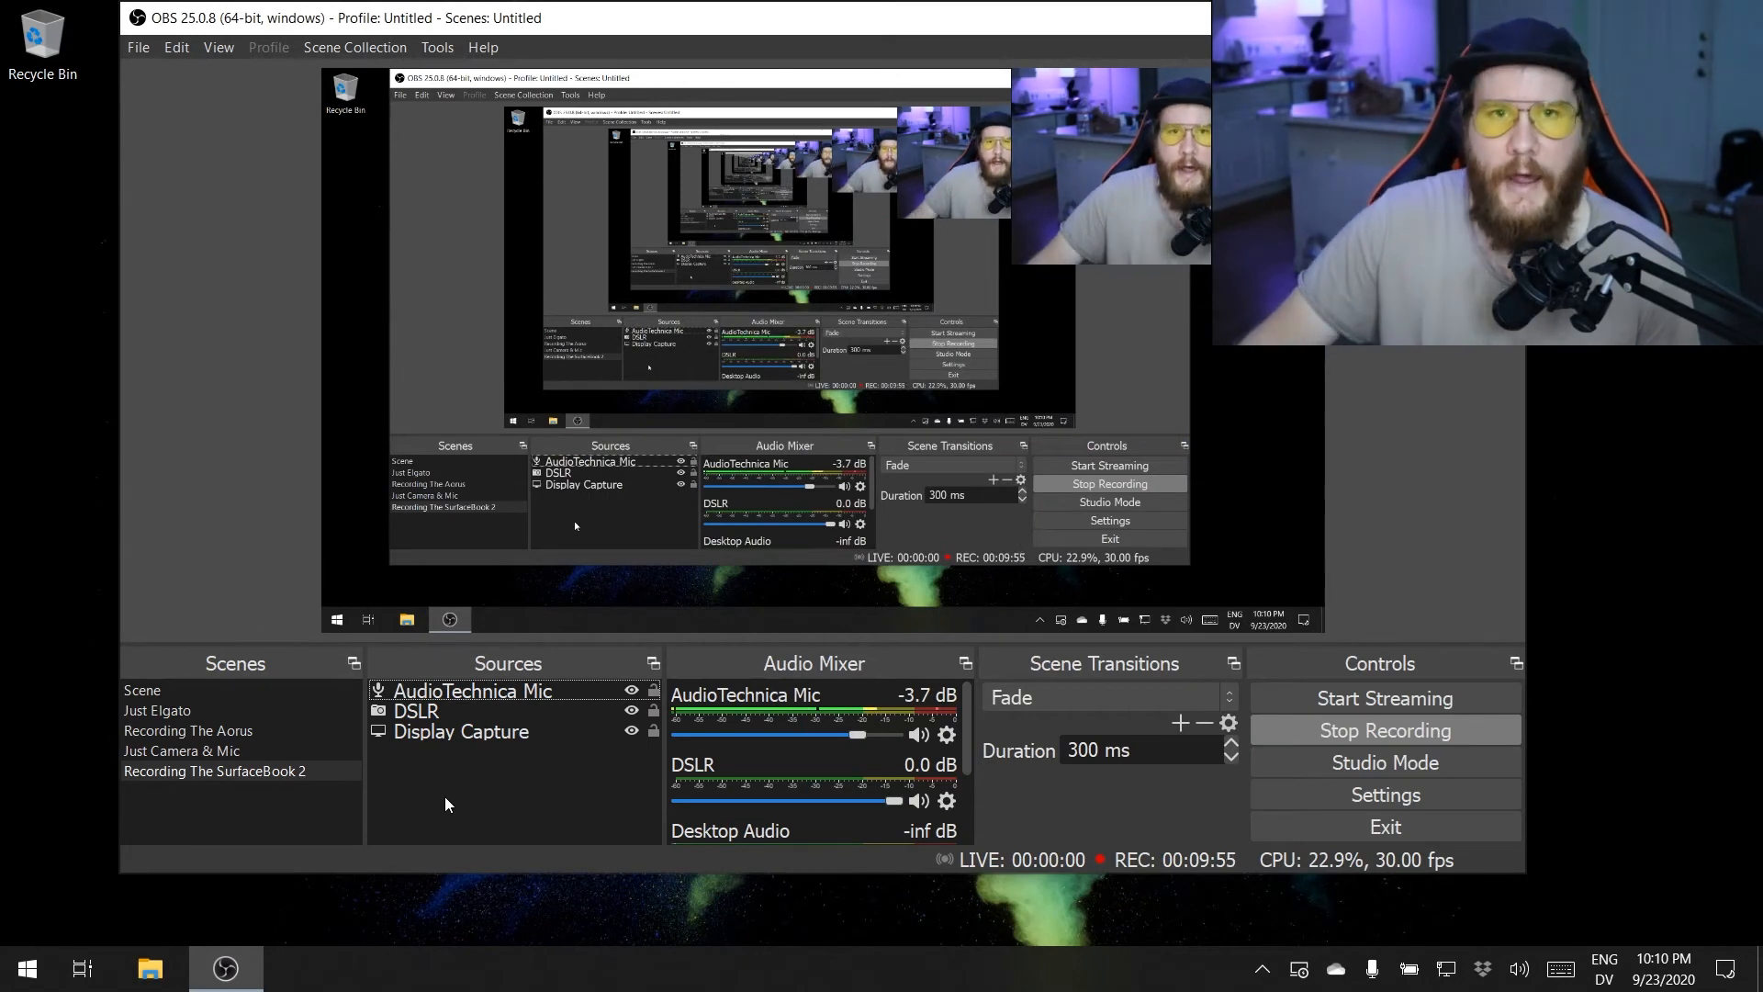
# - Add a new Audio Input Capture source named "Mic" to the Recording The SurfaceBook 2 scene
pyautogui.rightClick(462, 805)
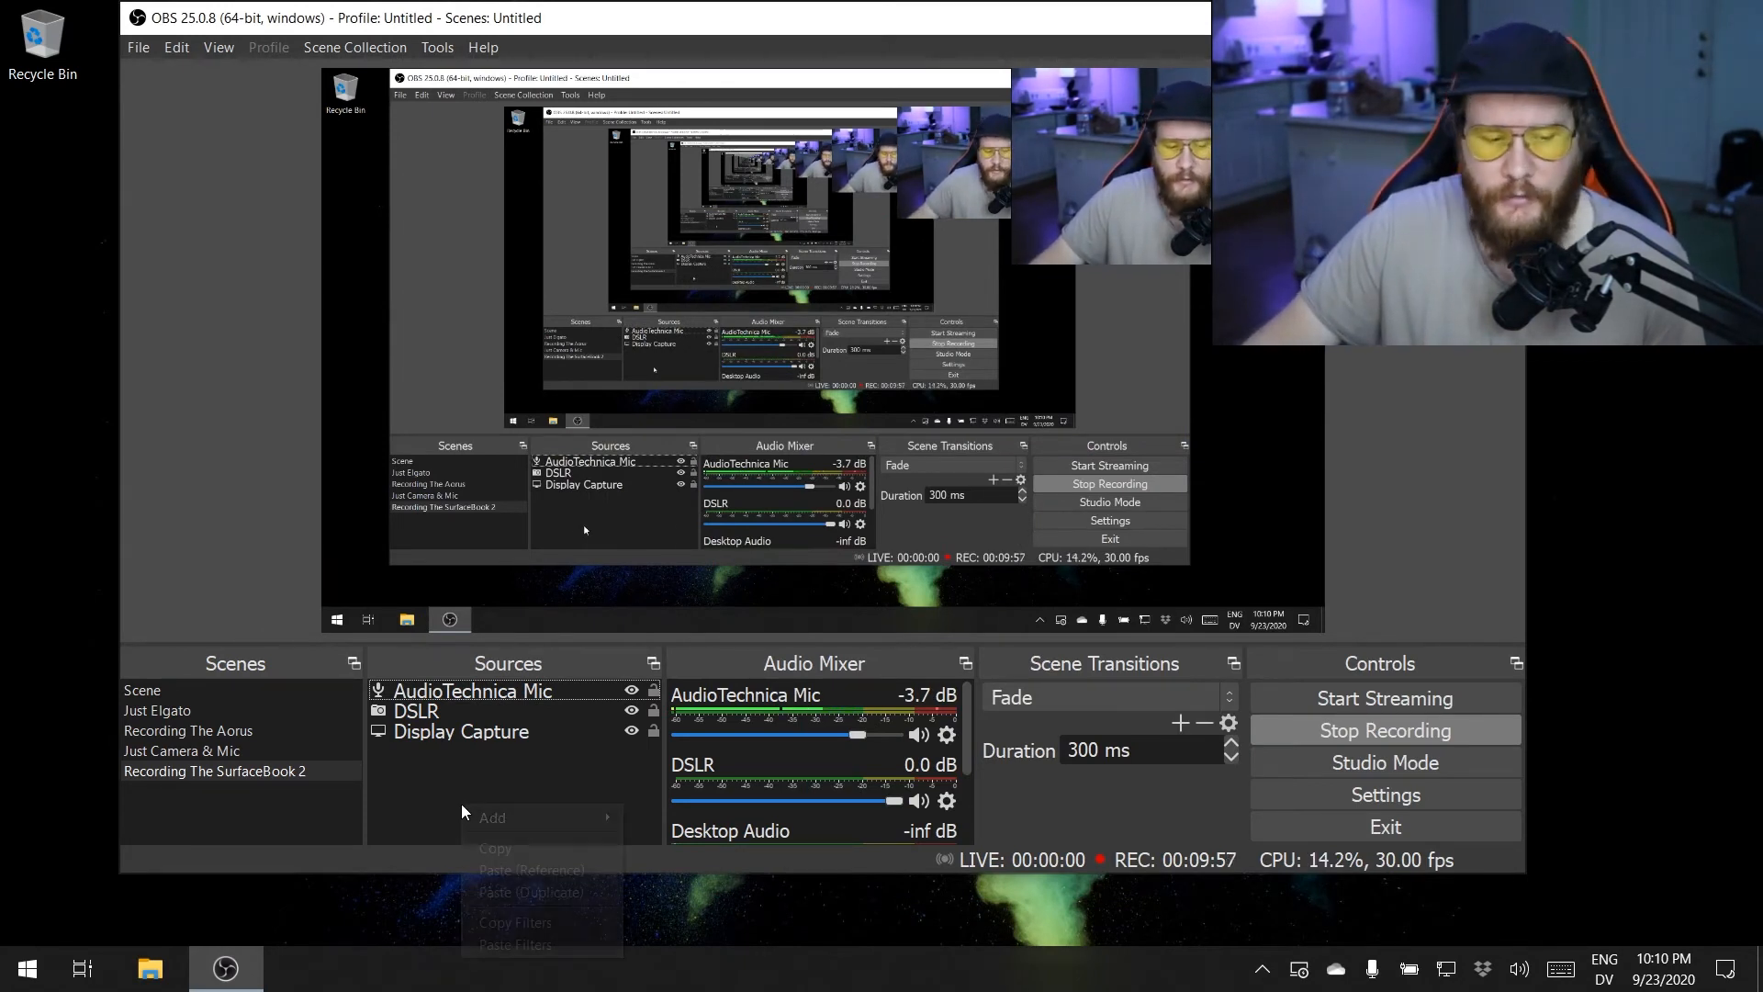
pyautogui.click(414, 759)
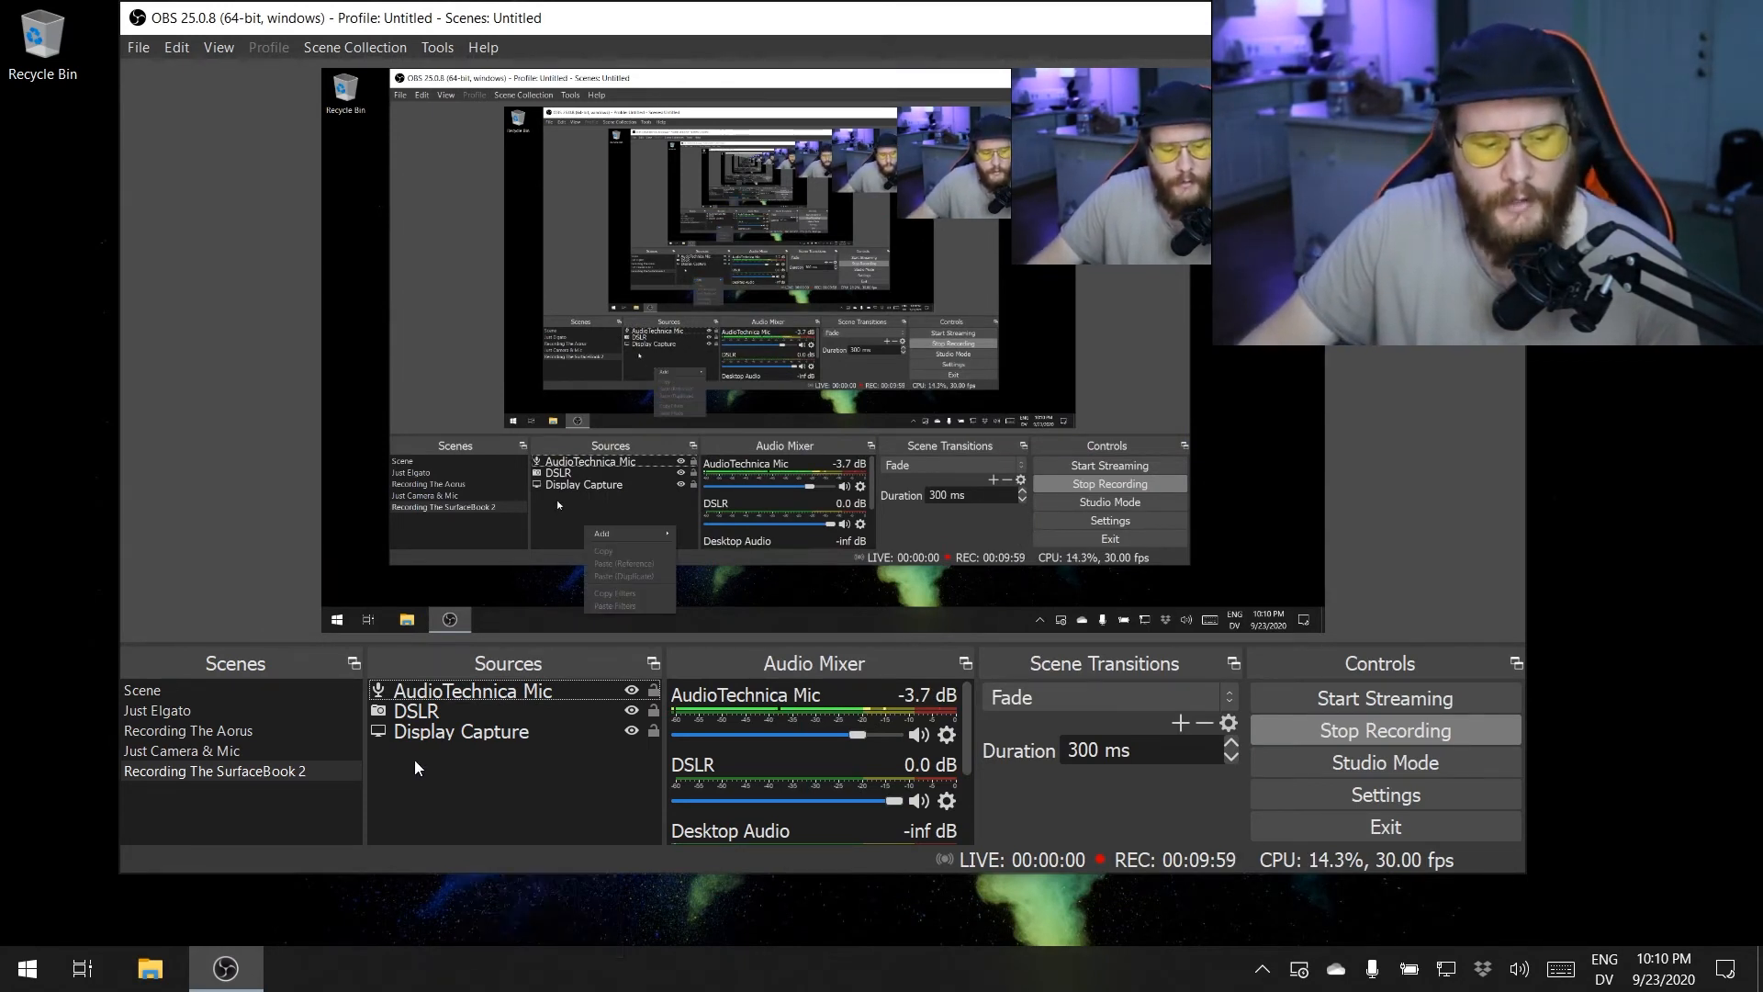
pyautogui.rightClick(415, 758)
pyautogui.moveTo(438, 773)
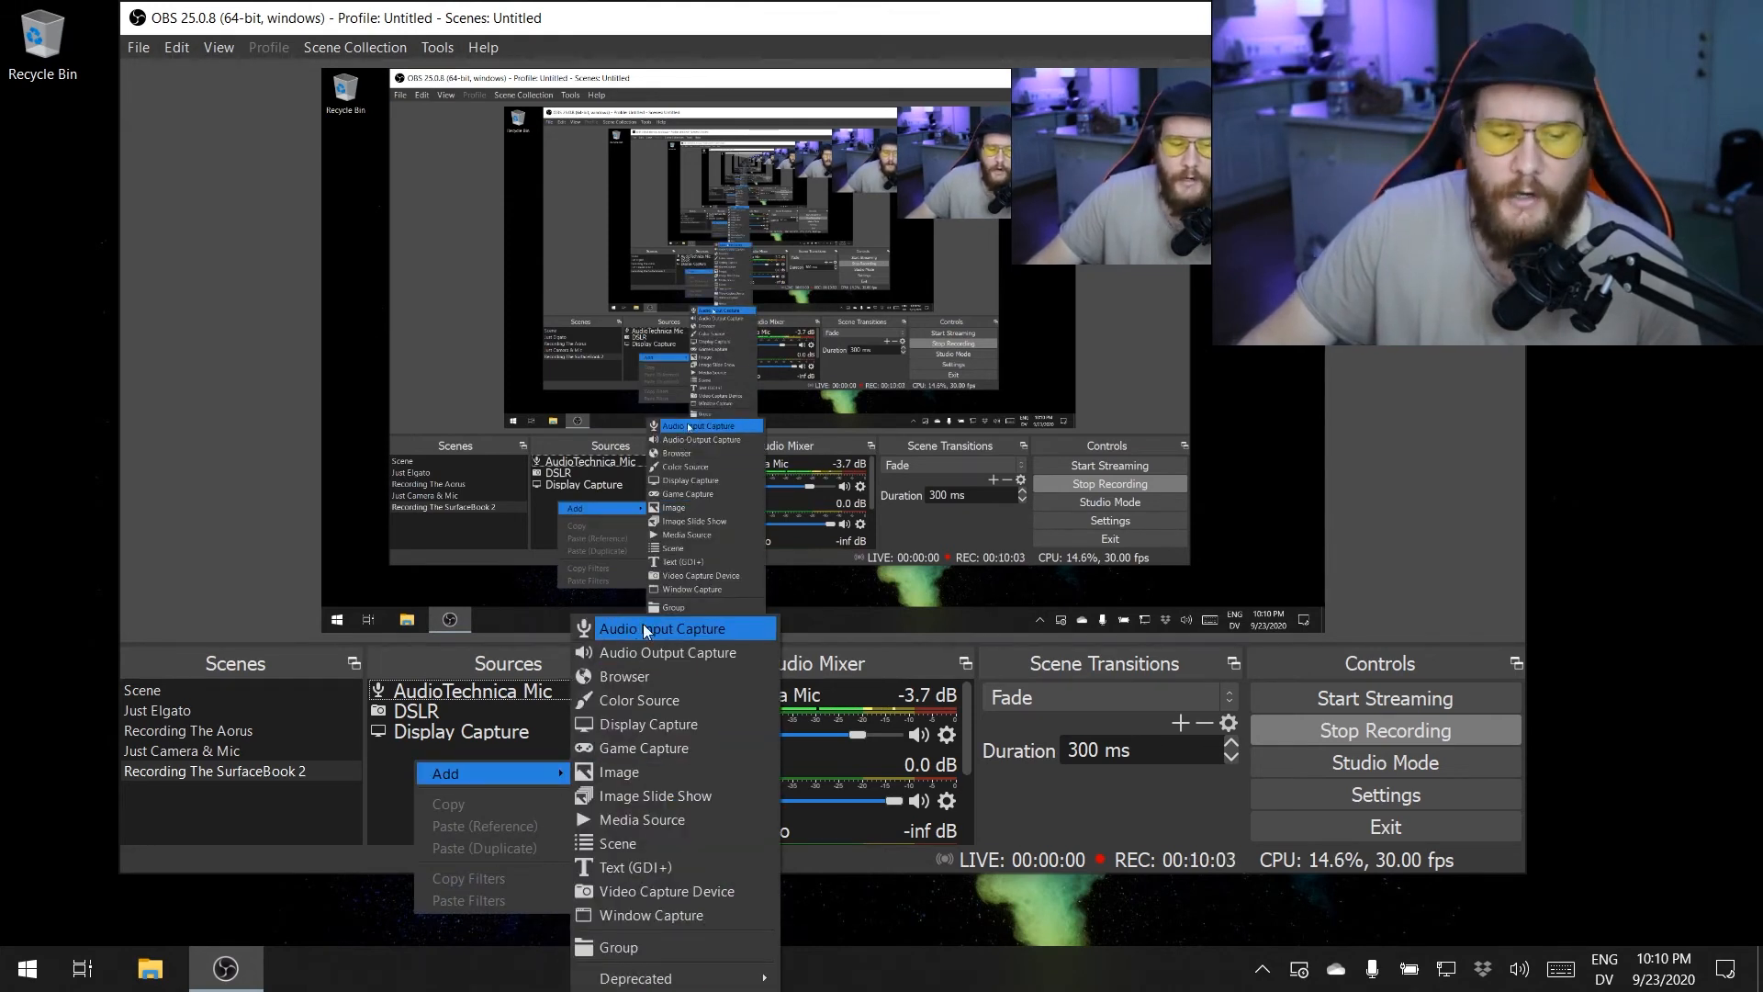
pyautogui.click(675, 630)
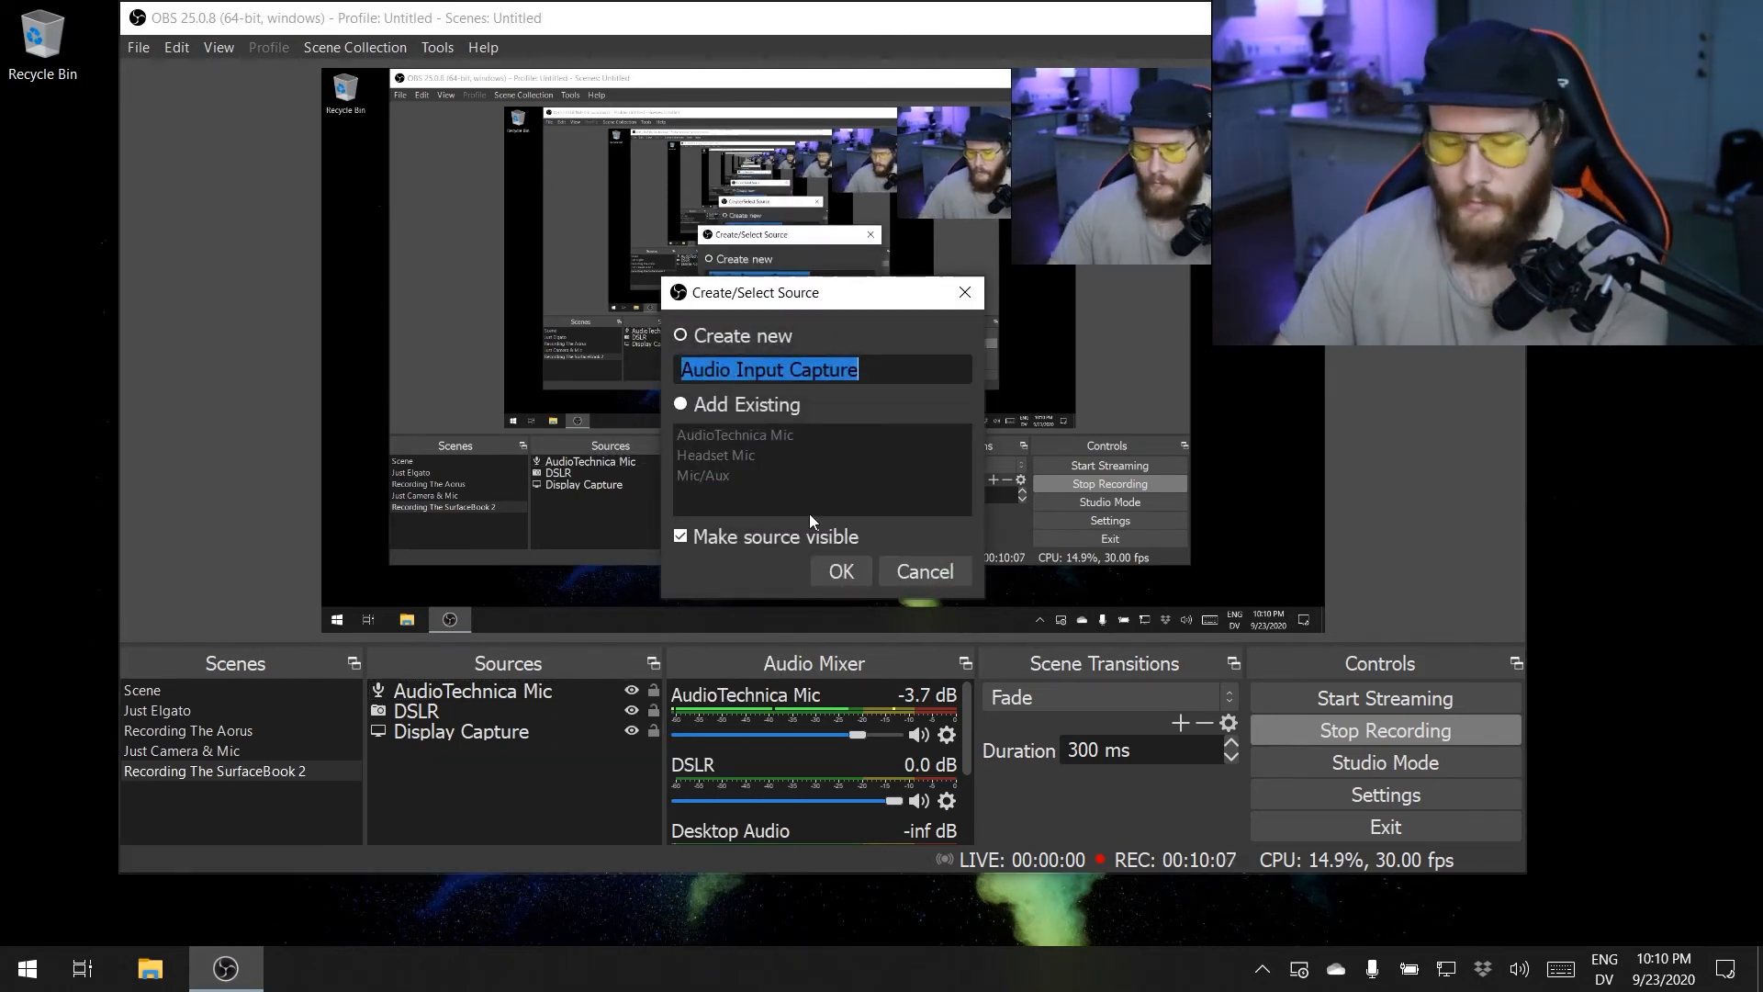
pyautogui.write('Mic')
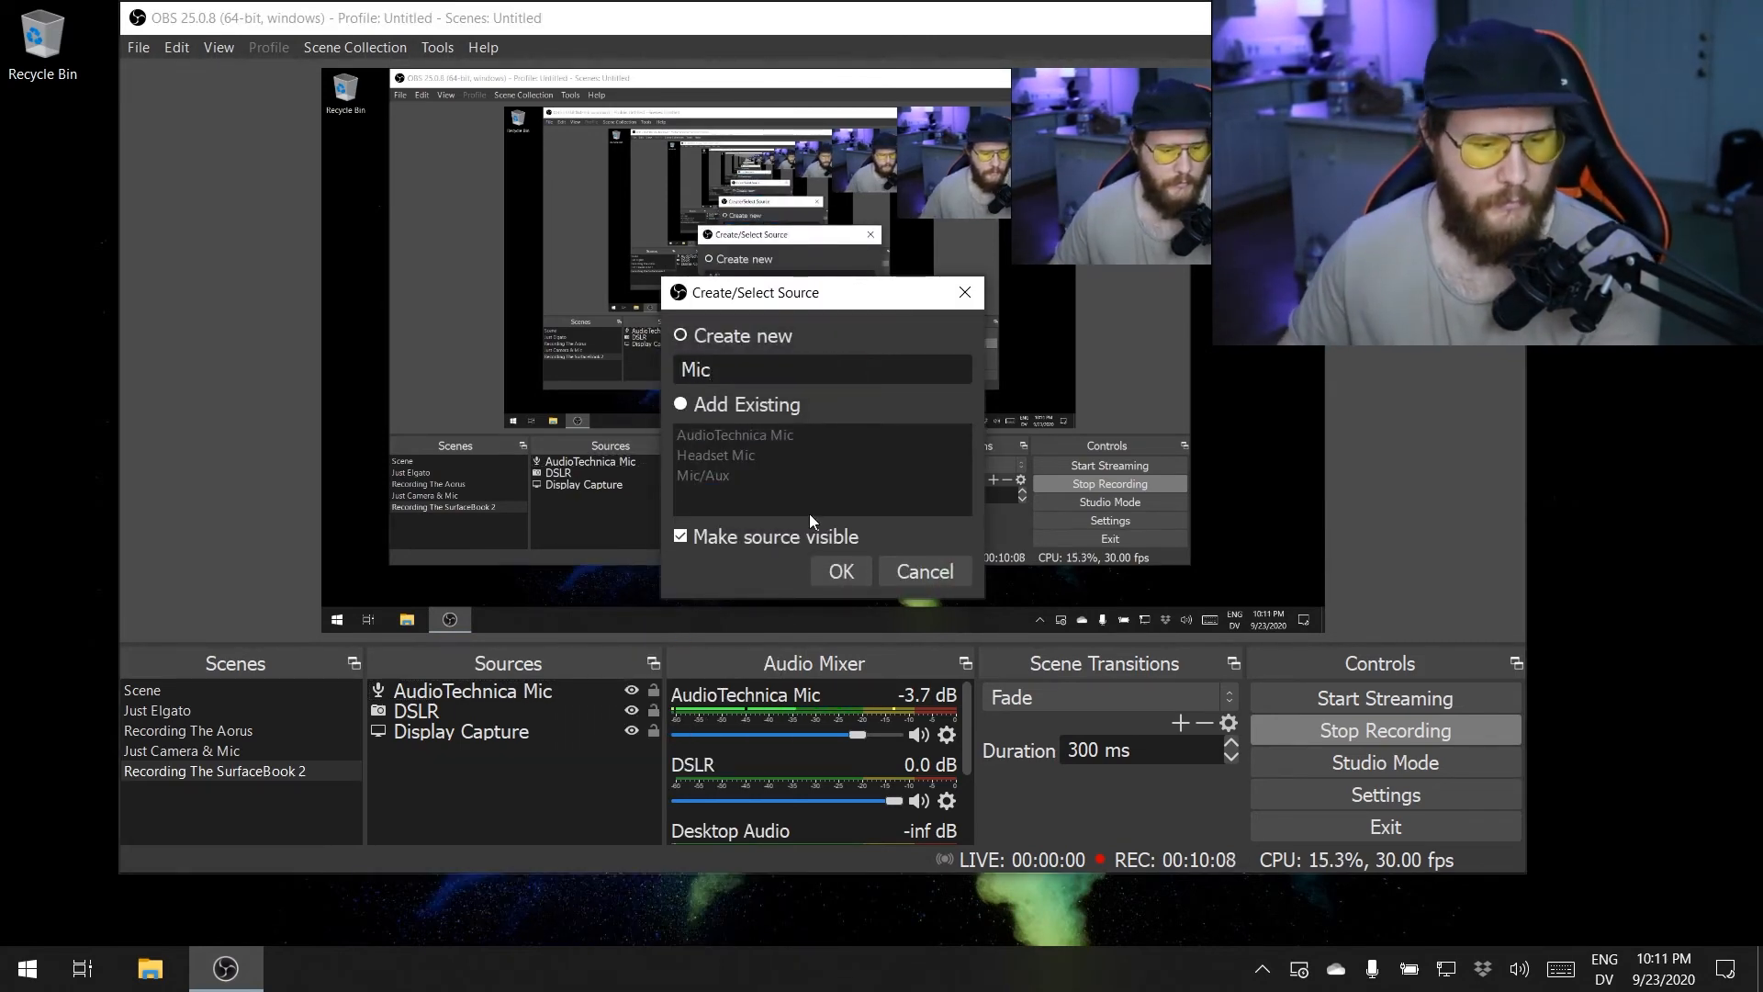
pyautogui.click(841, 571)
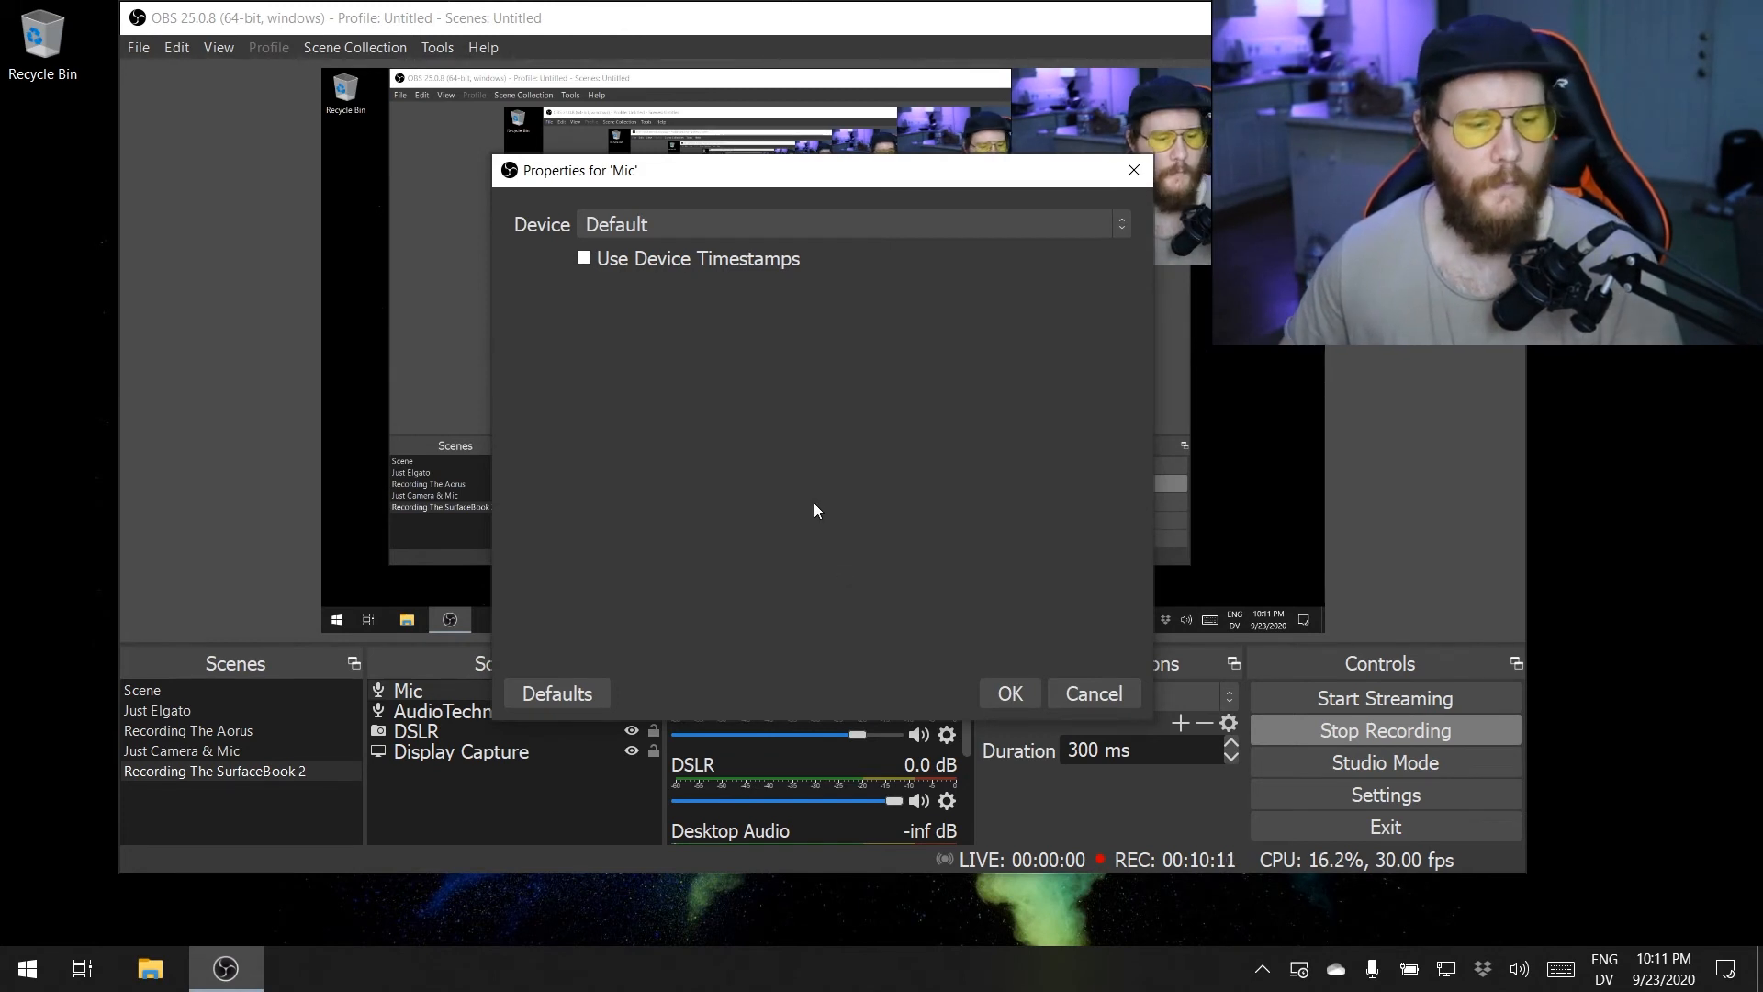
# - Assign Microphone Array (Realtek High Definition Audio(SST)) as the Mic source's device and accept its properties
pyautogui.click(840, 229)
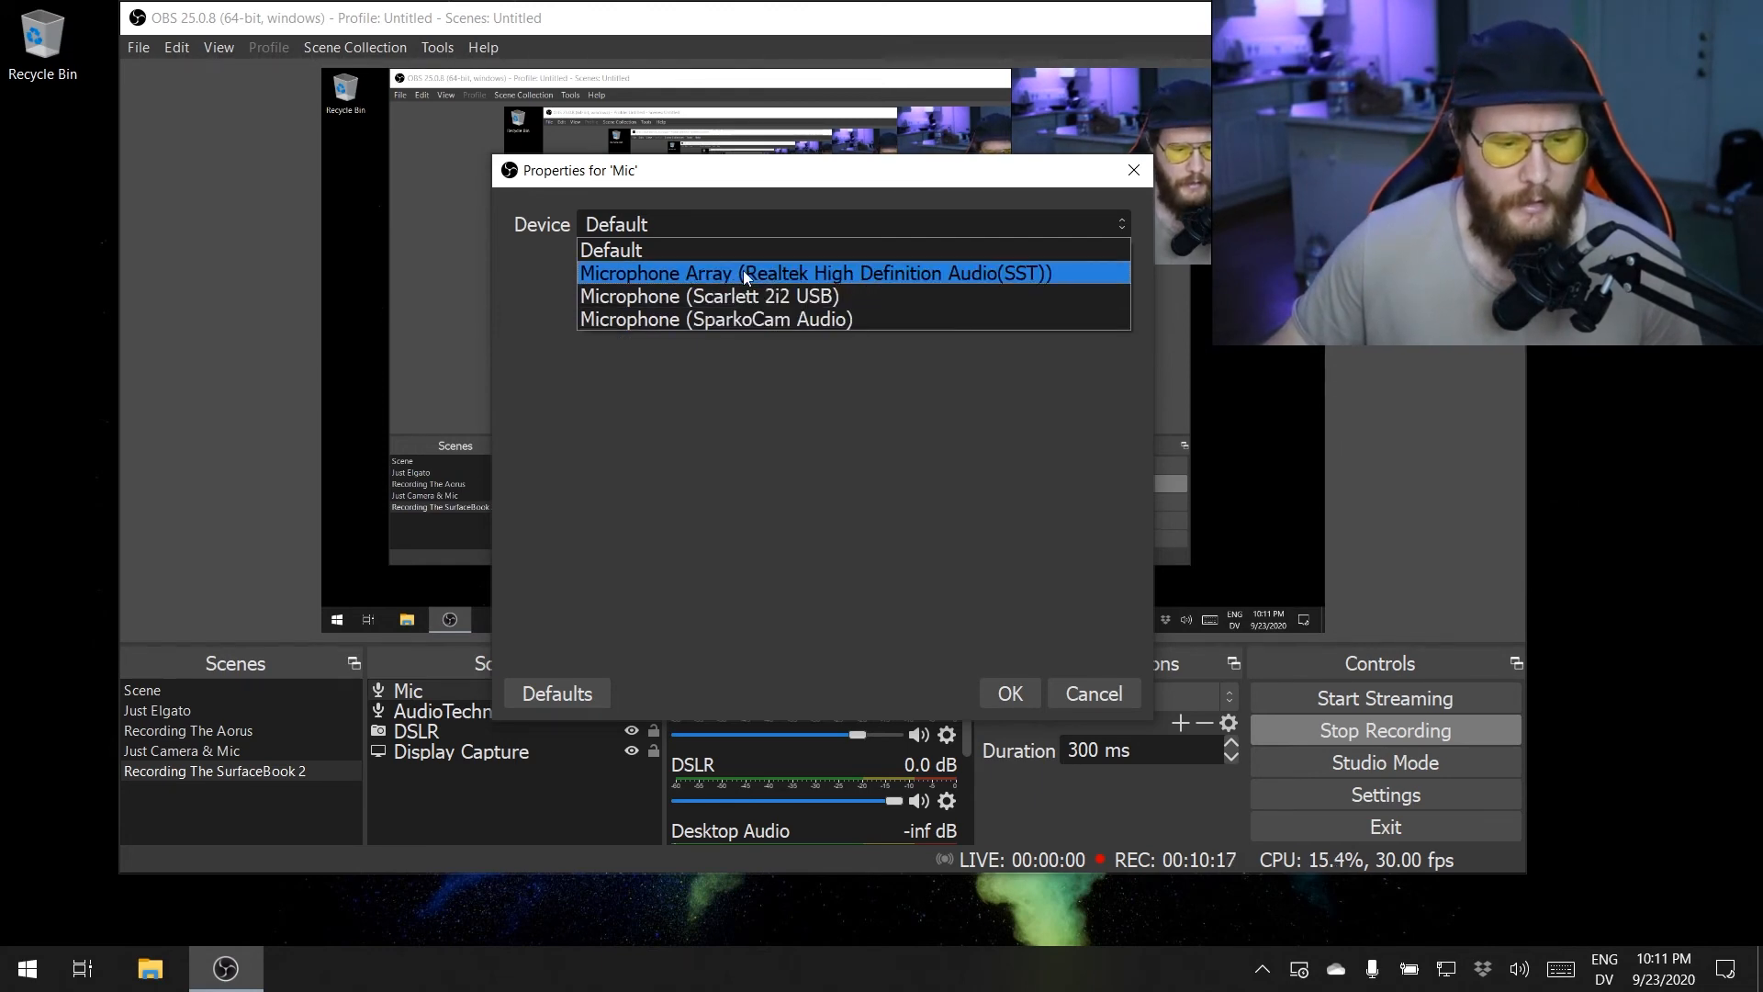
pyautogui.click(817, 280)
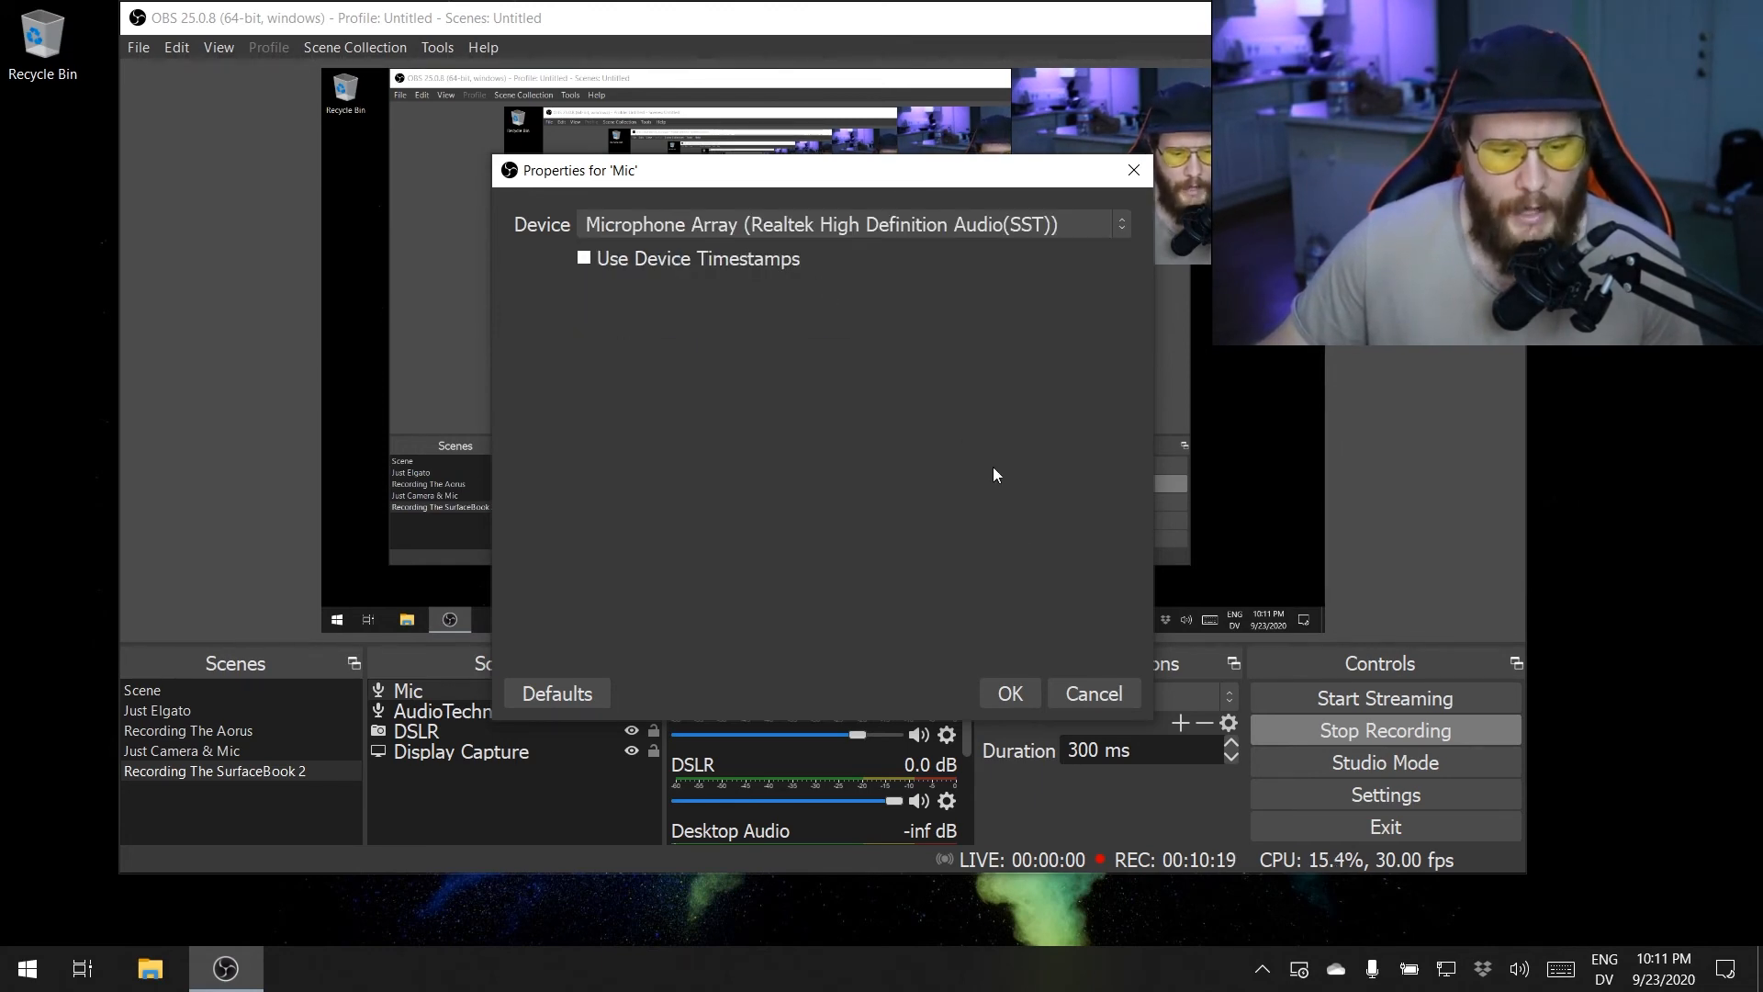
pyautogui.click(1010, 694)
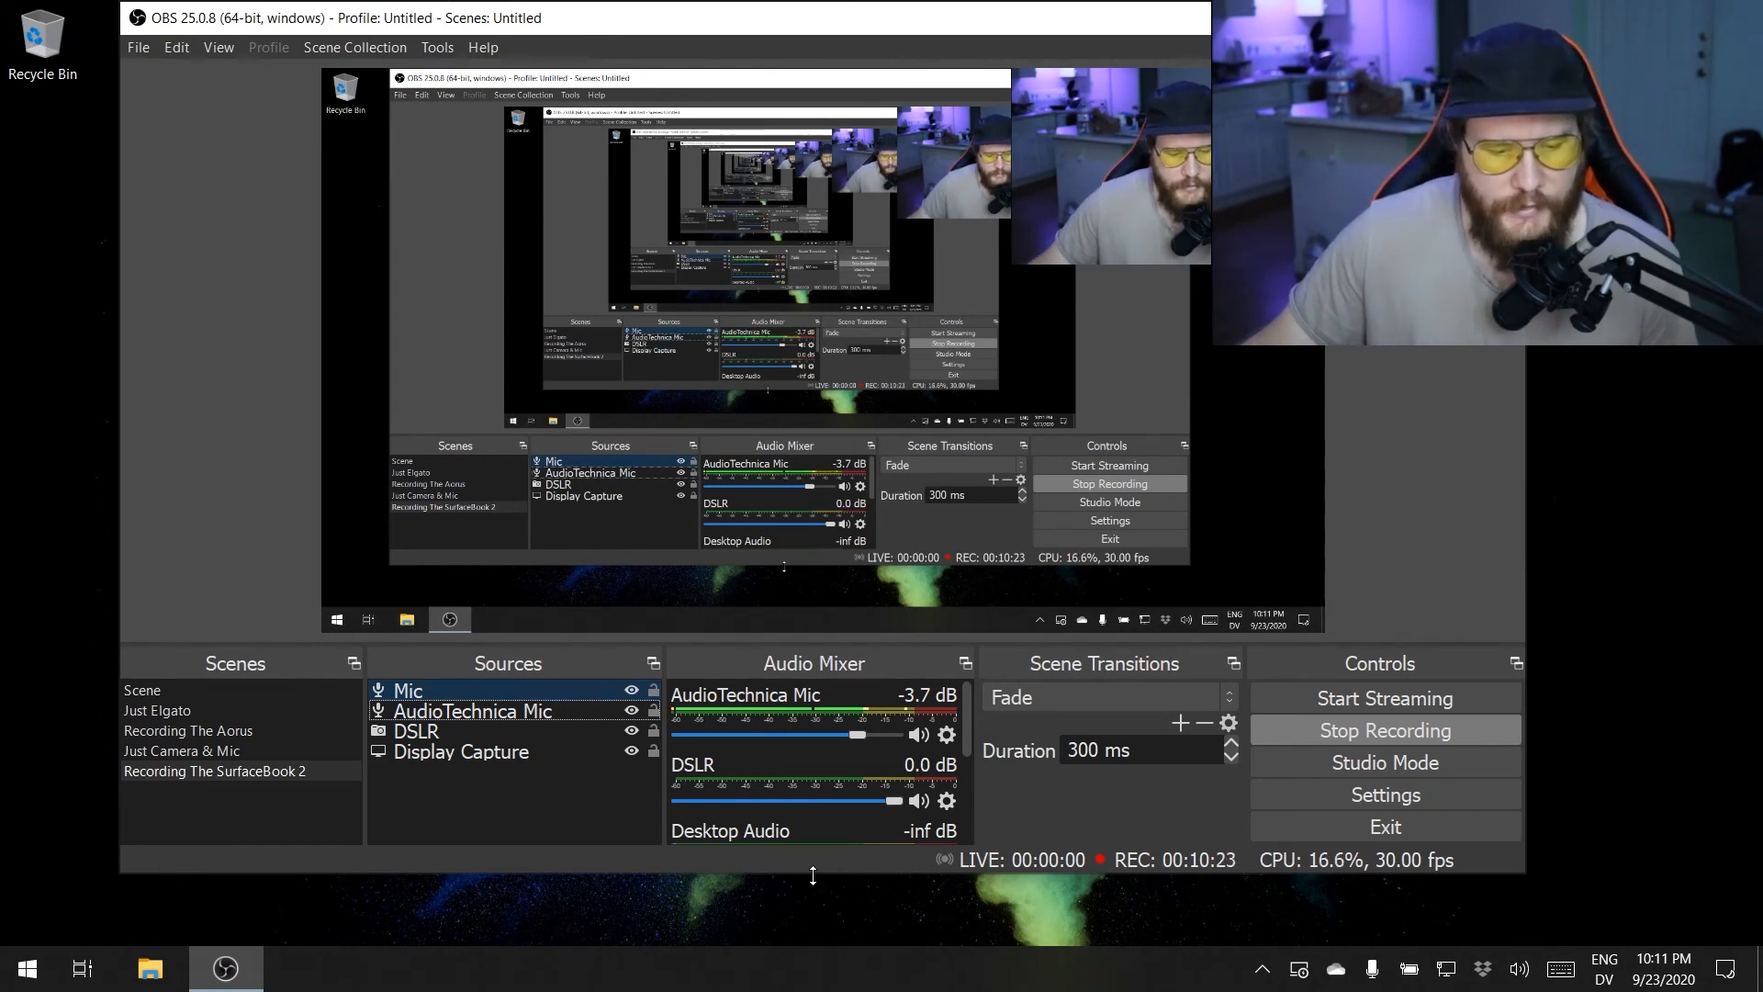
# - Make the window slightly taller and check the Mic source's level in the audio mixer
pyautogui.moveTo(813, 875); pyautogui.dragTo(813, 918)
pyautogui.scroll(-3, 805, 788)
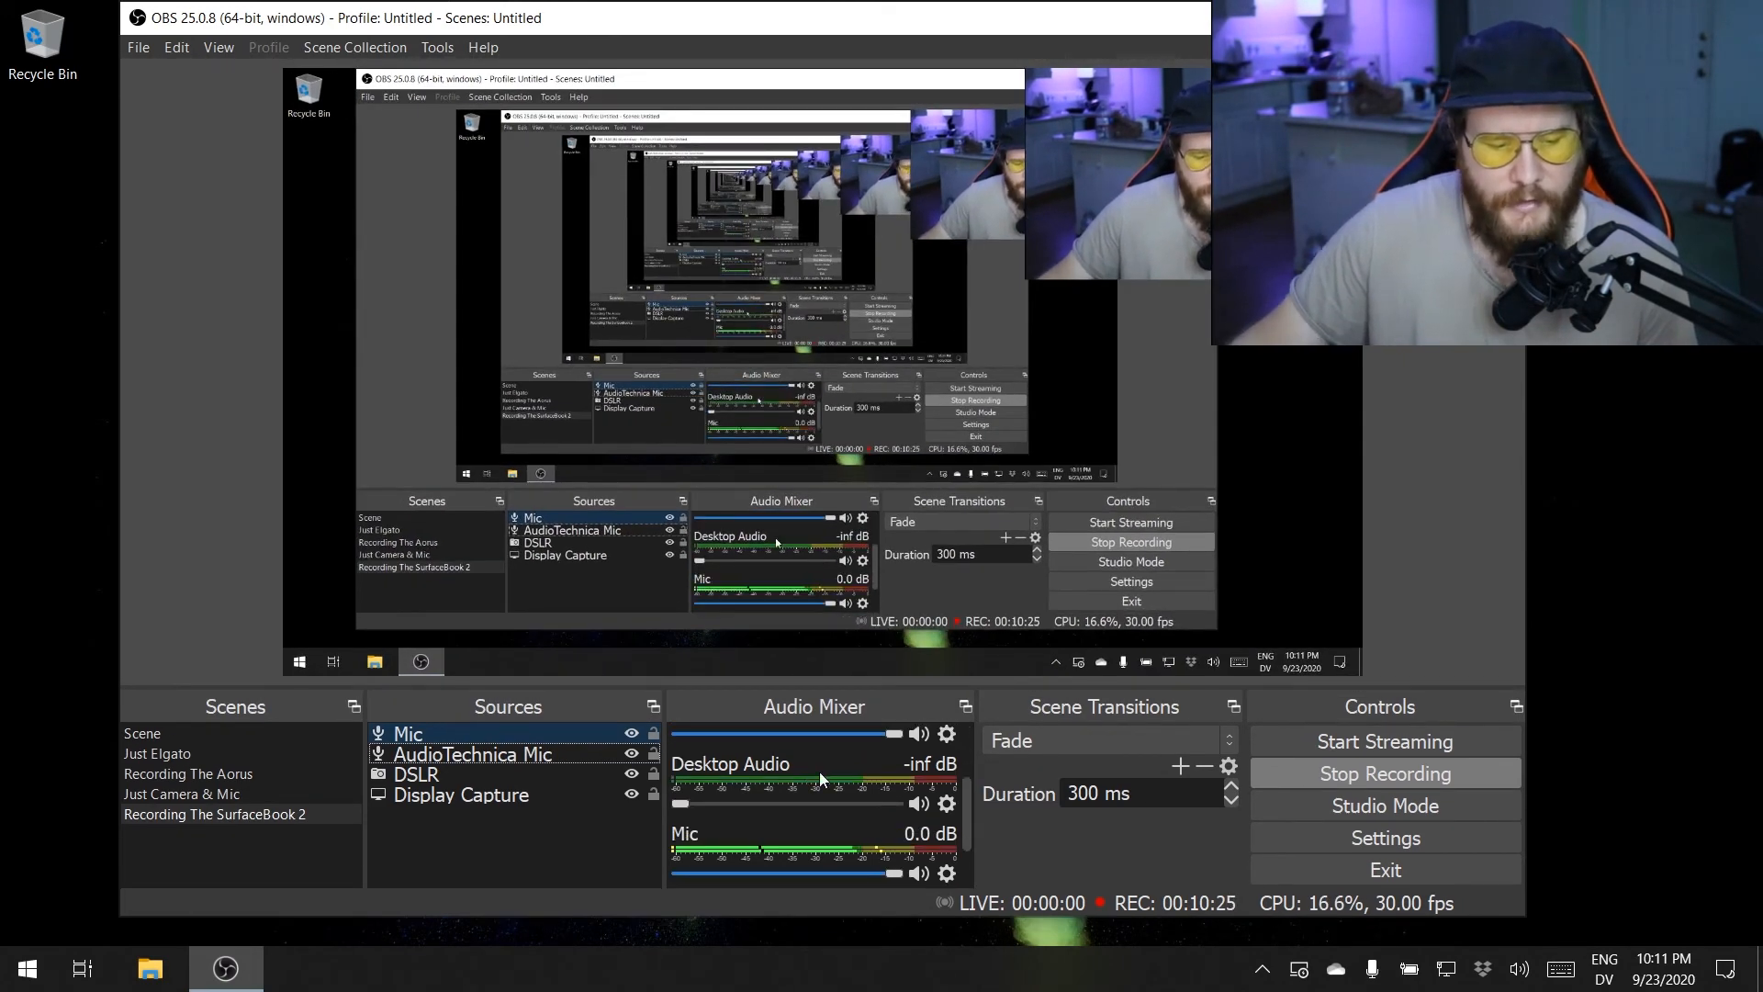
pyautogui.scroll(-2, 820, 779)
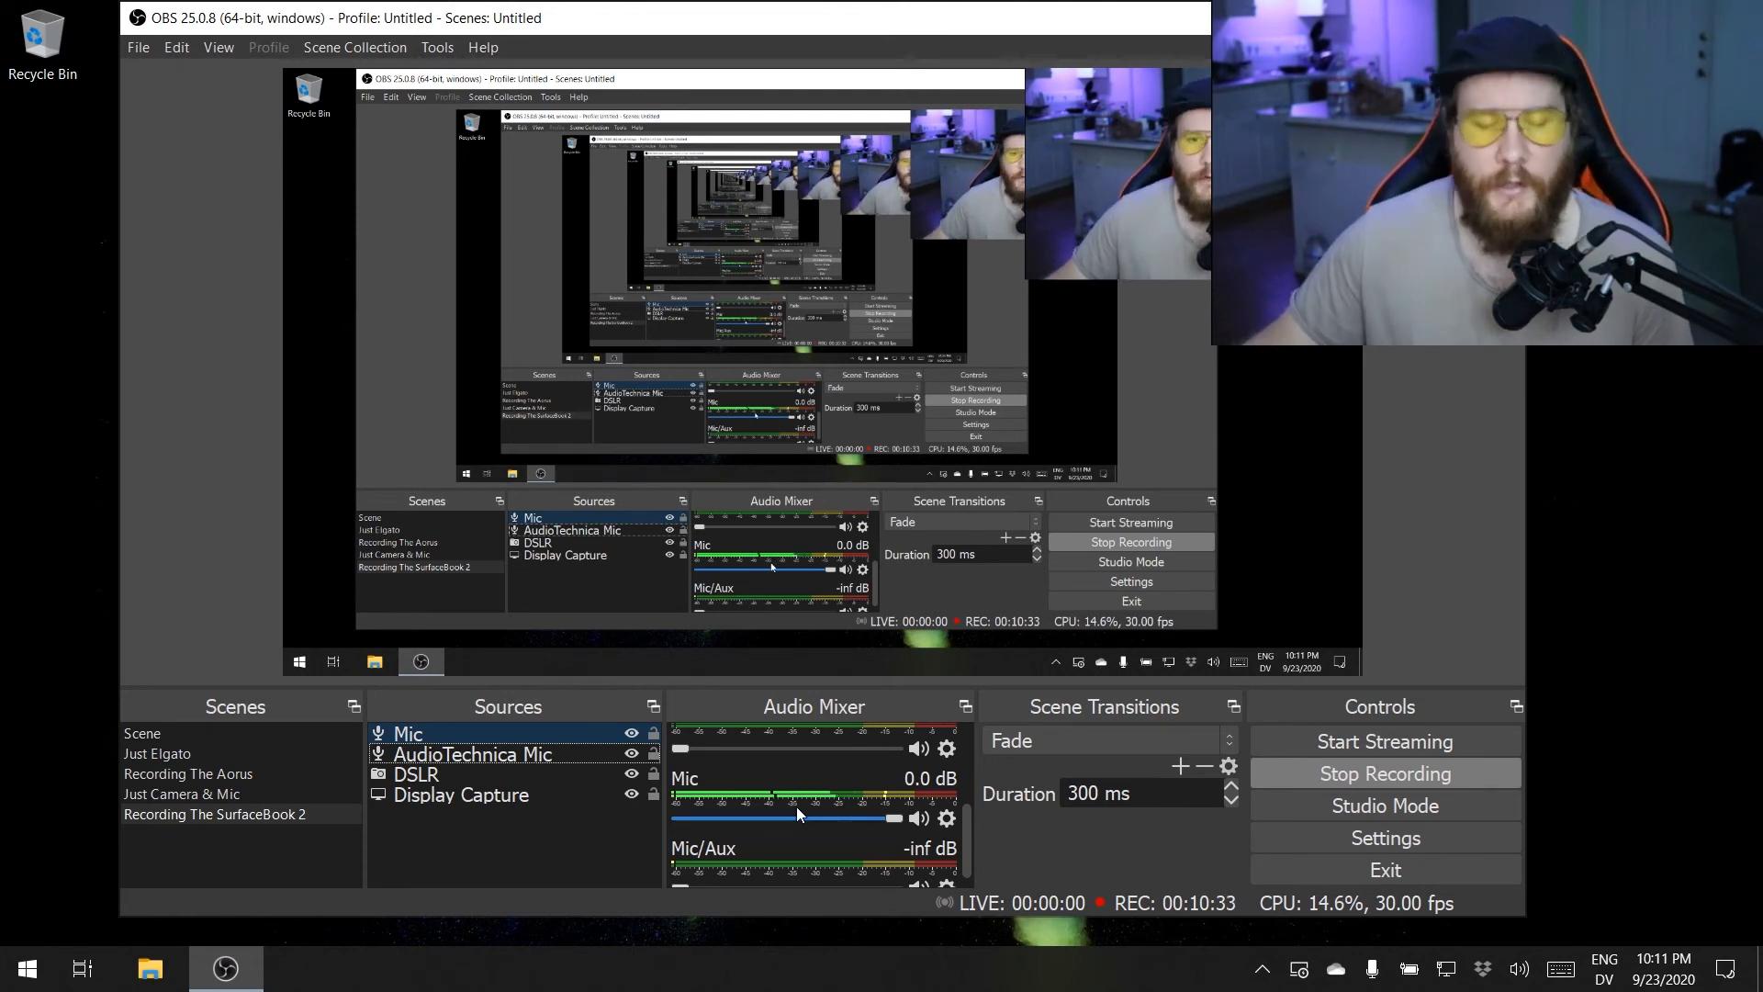
# - Remove the Mic source from the Recording The SurfaceBook 2 scene and confirm the removal
pyautogui.rightClick(449, 735)
pyautogui.click(516, 465)
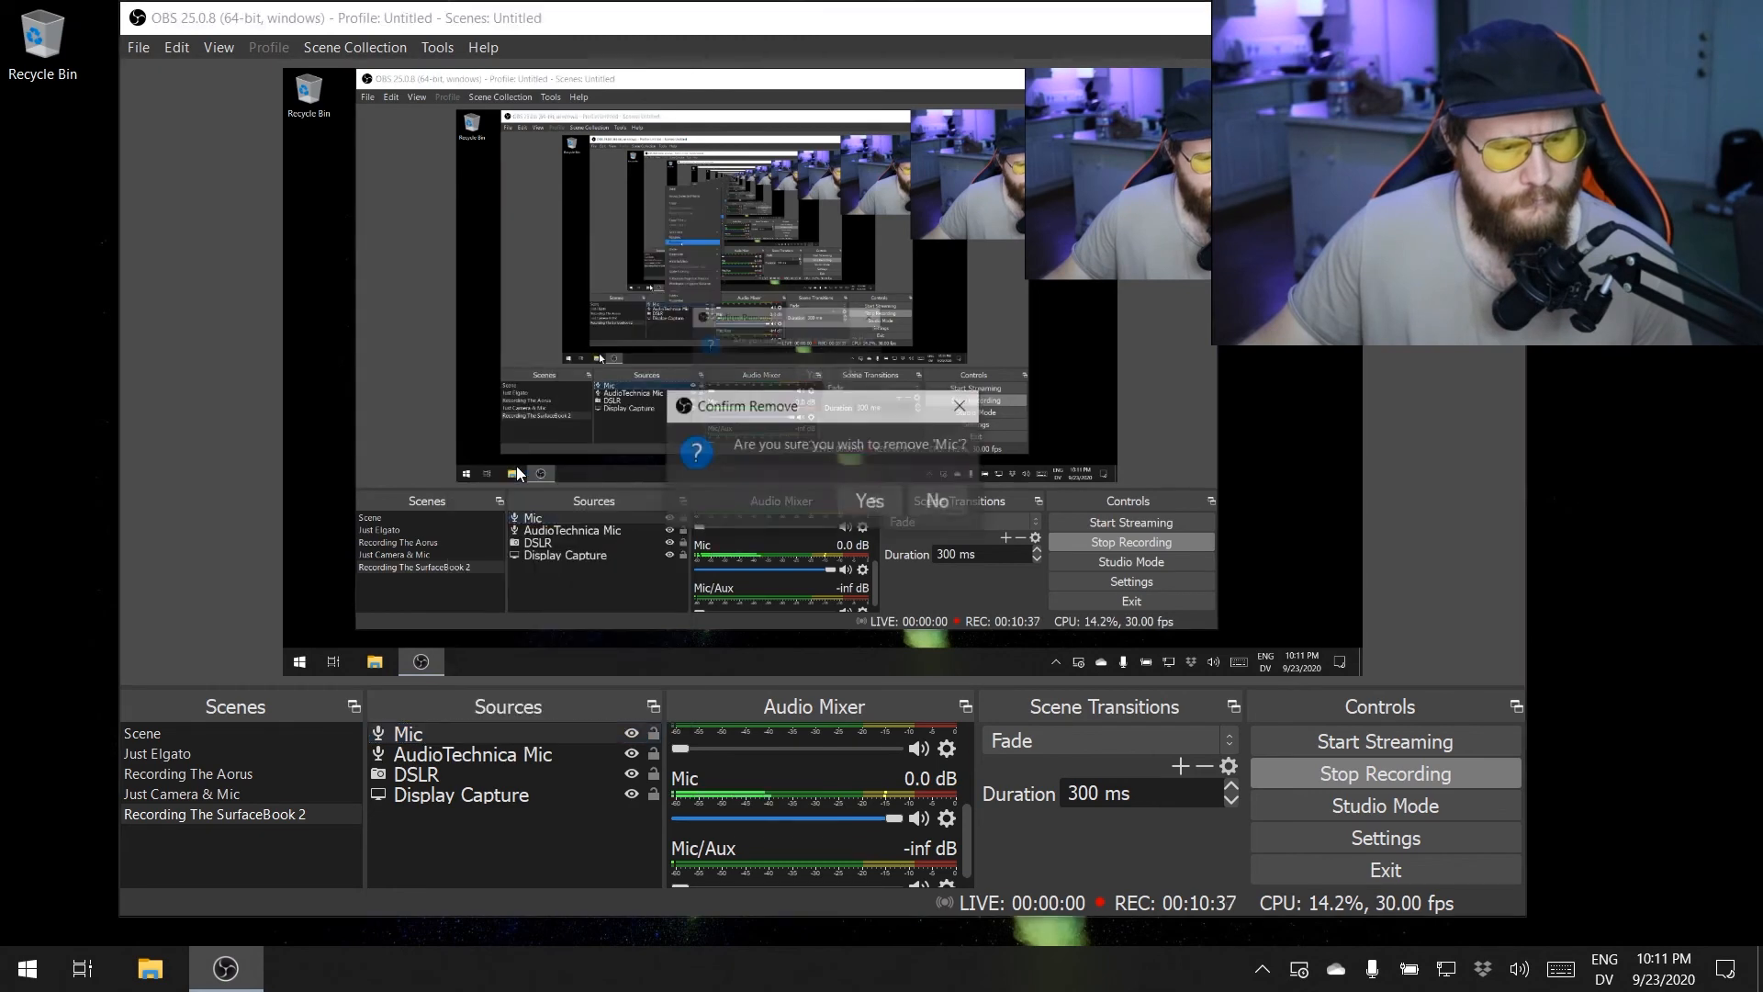
pyautogui.click(855, 502)
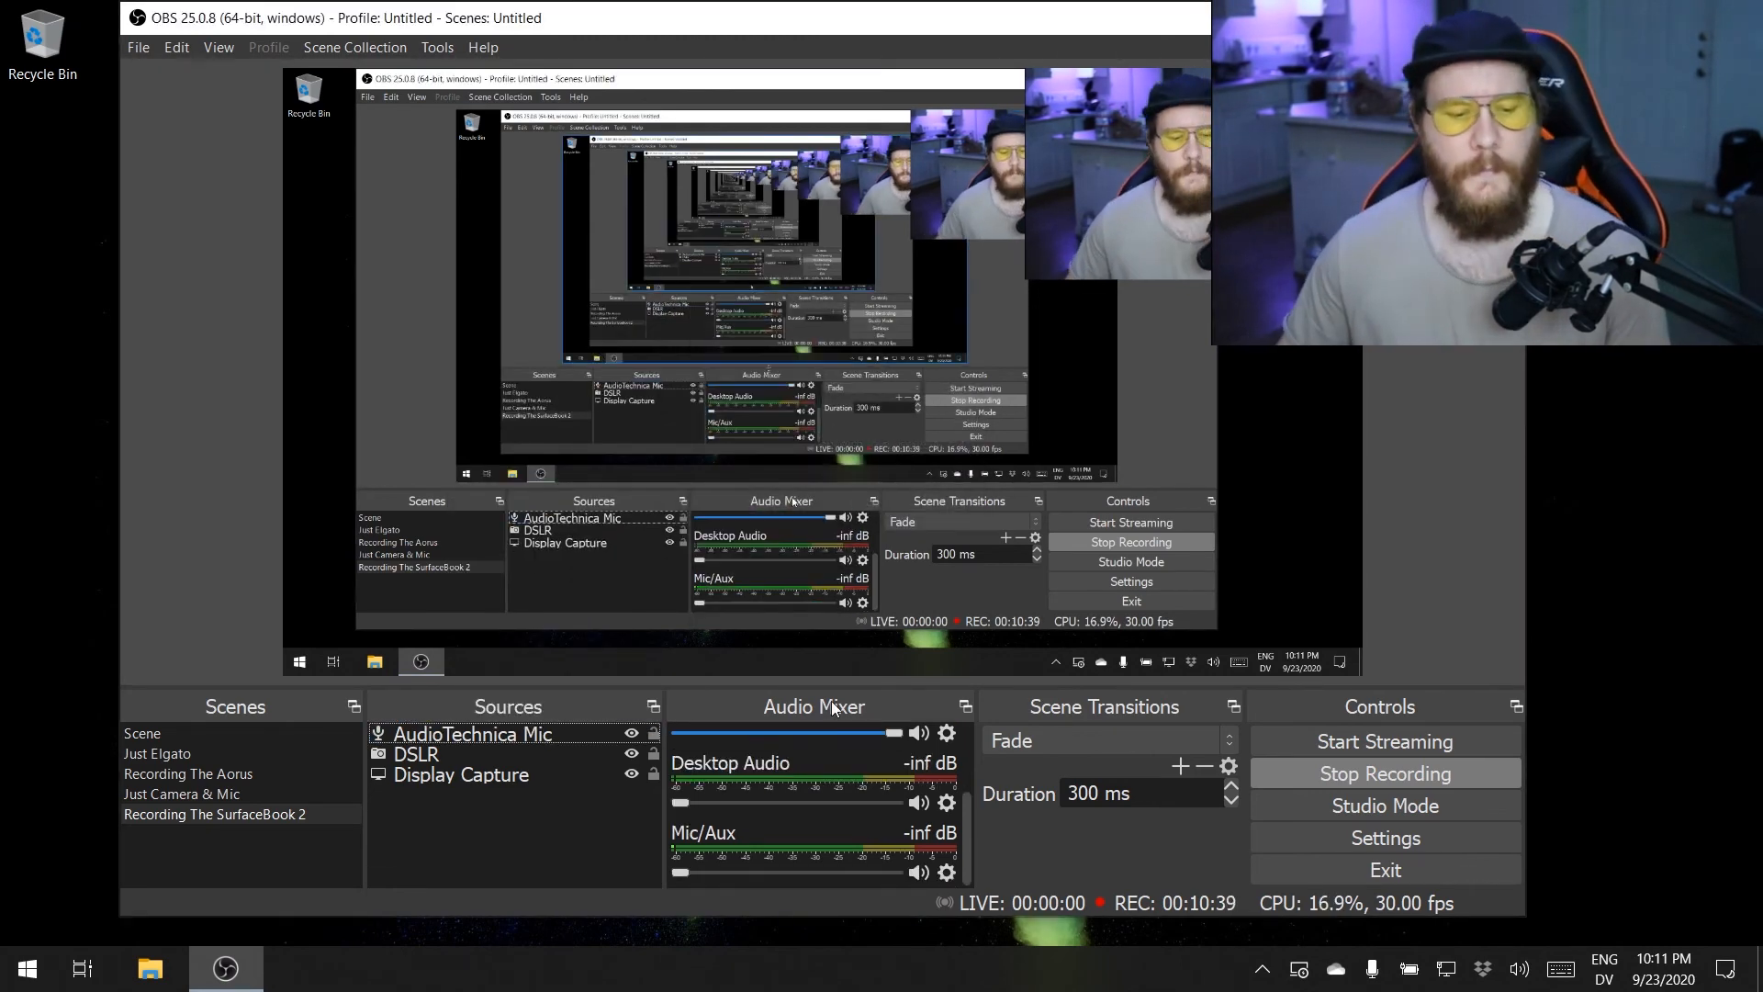
pyautogui.scroll(2, 777, 791)
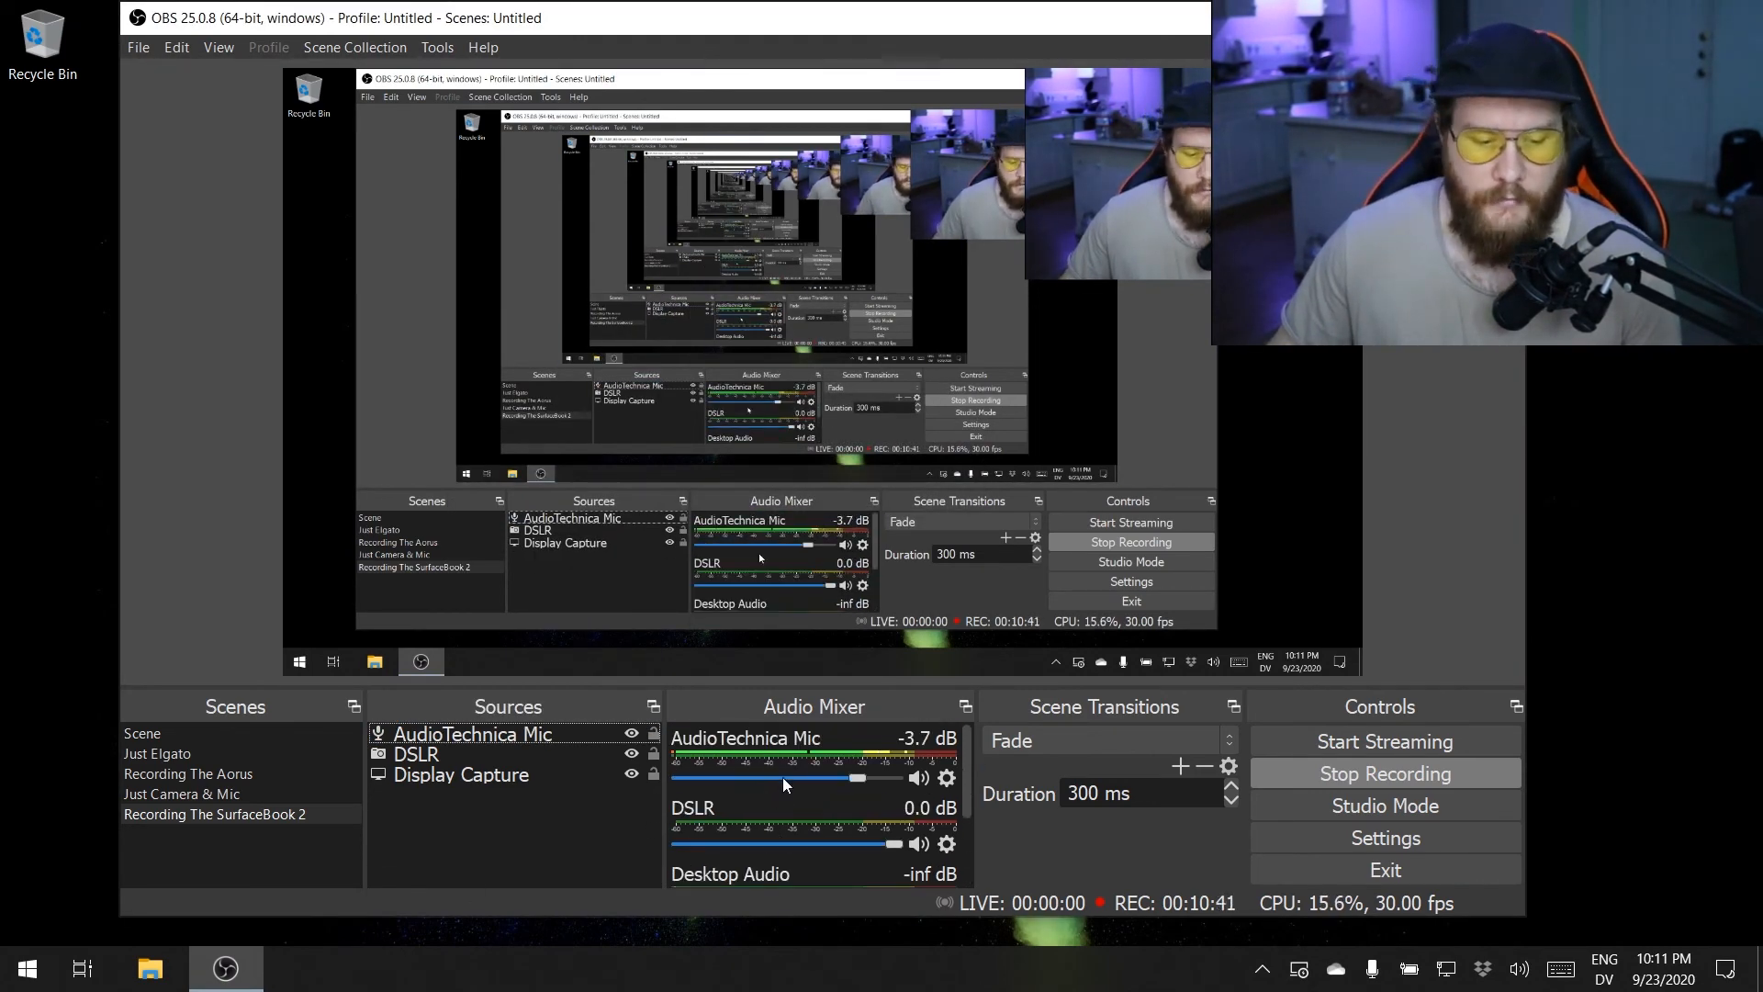